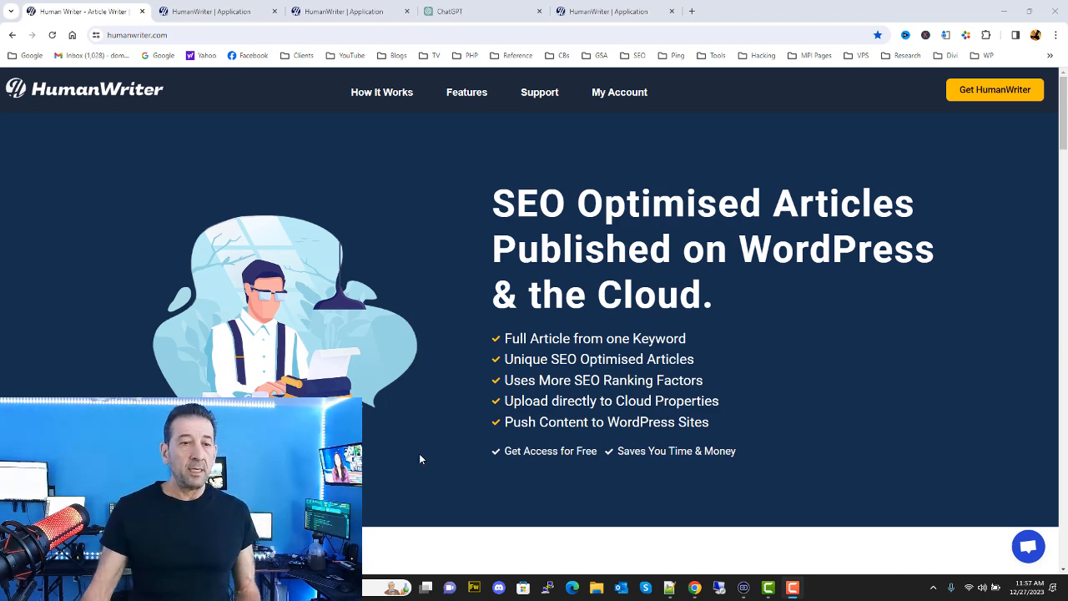
- Create a new single article in HumanWriter and turn on the option to add FAQs
click(222, 8)
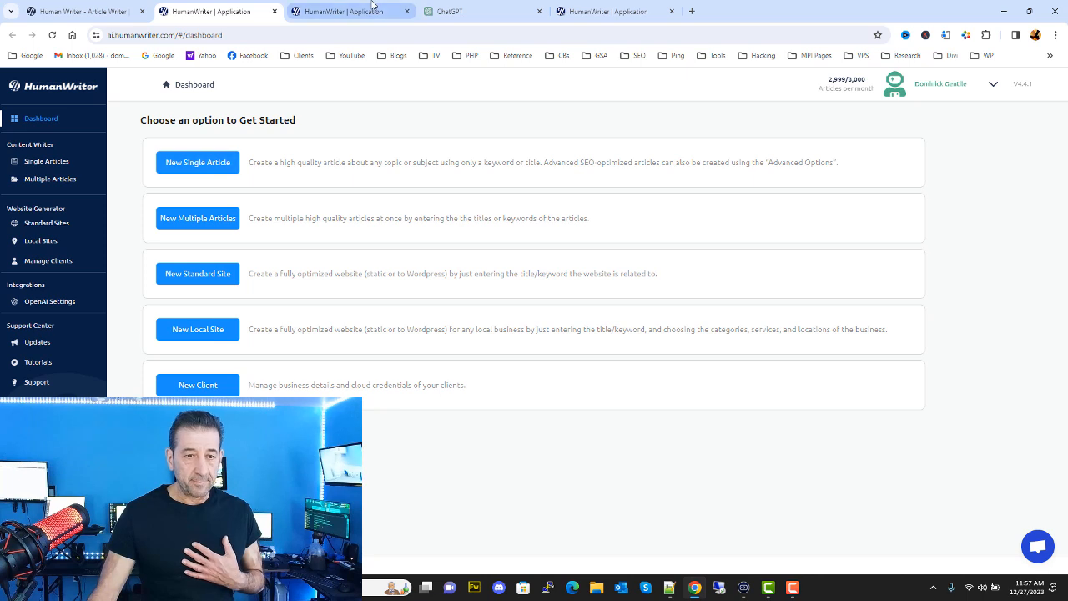
click(346, 11)
click(603, 10)
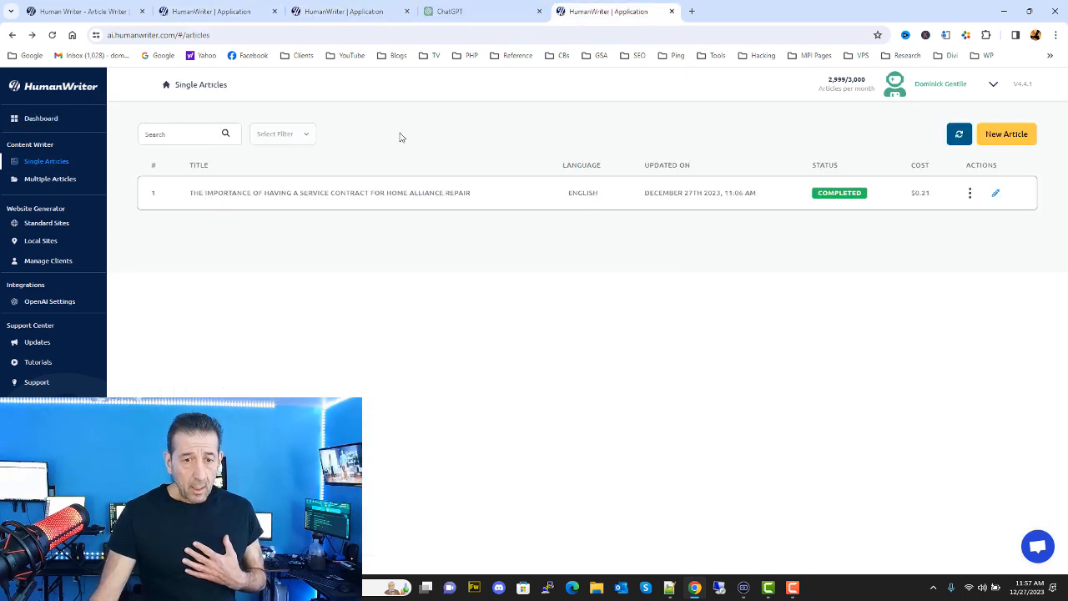
click(356, 10)
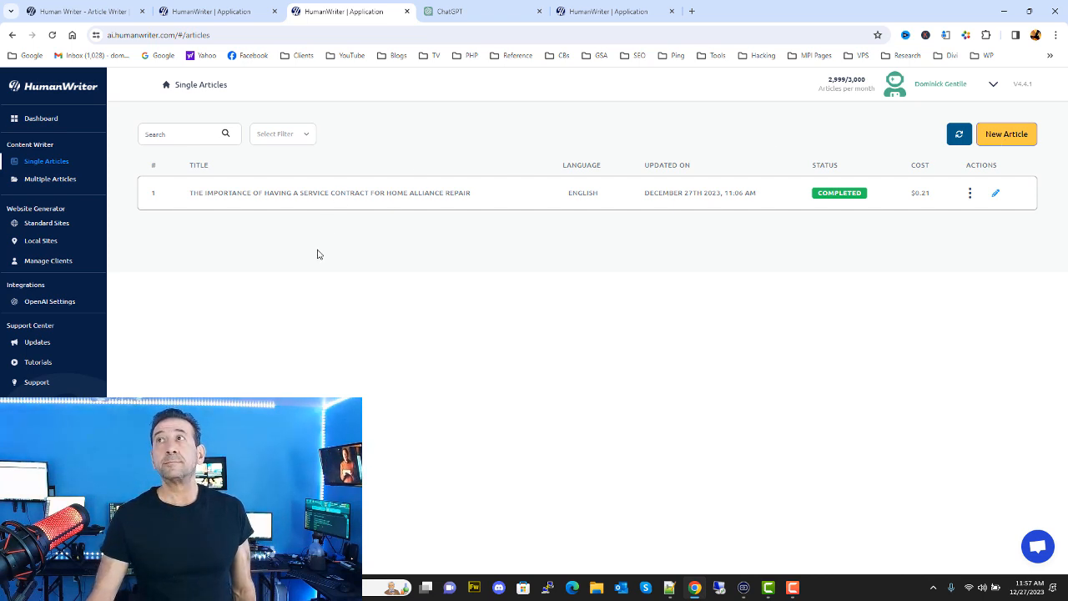
click(1006, 133)
click(328, 184)
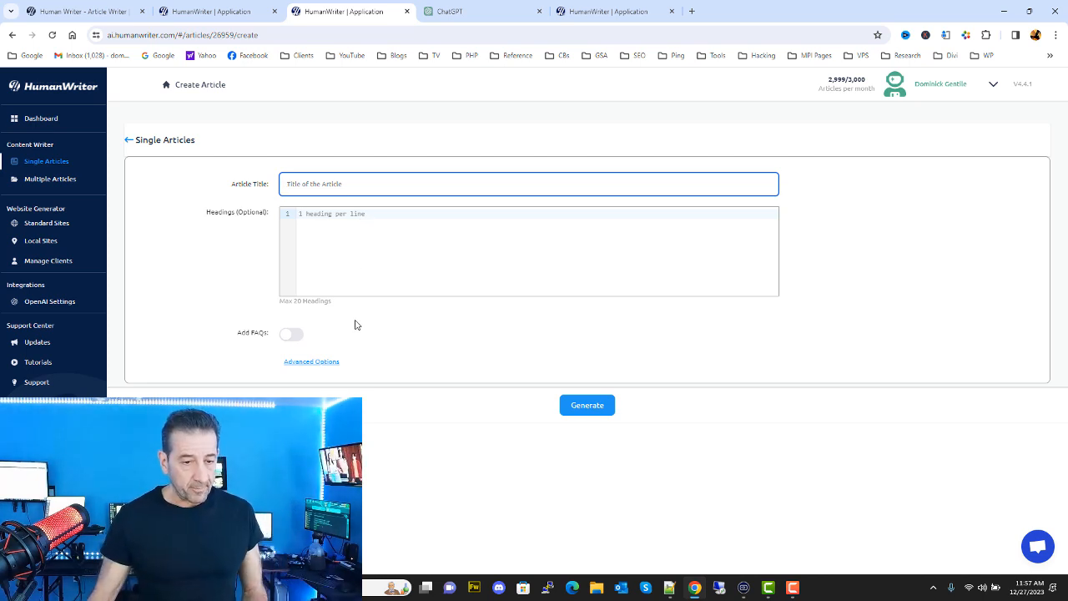
click(292, 334)
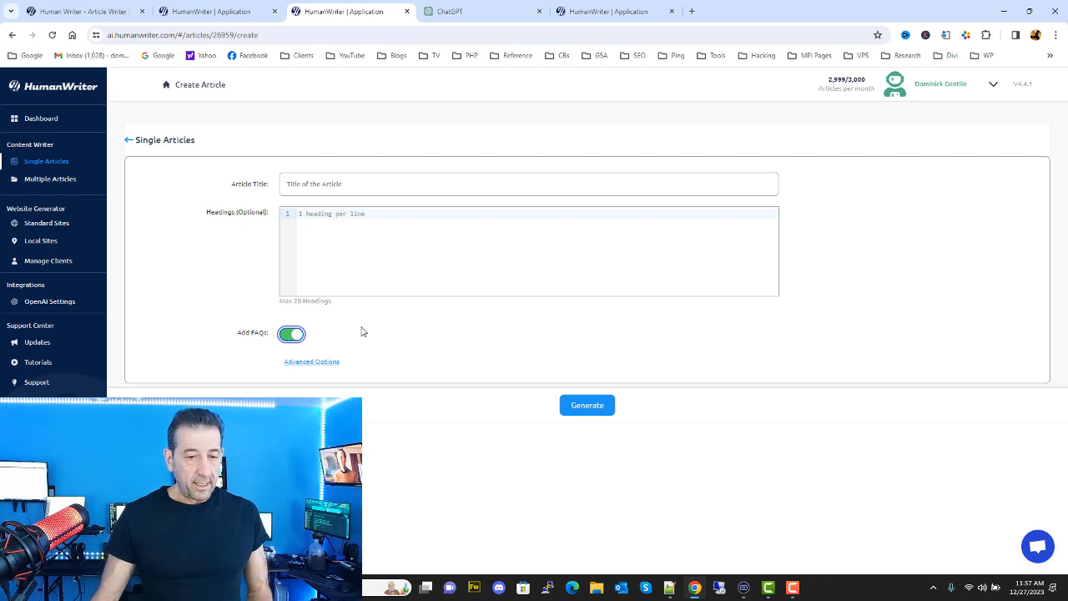
click(340, 261)
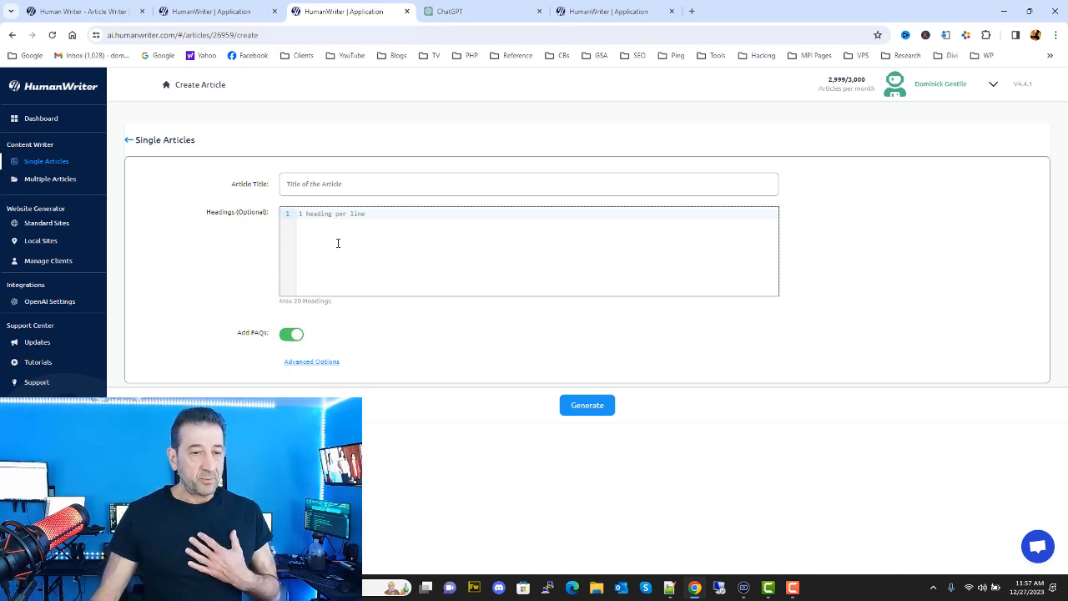
click(209, 12)
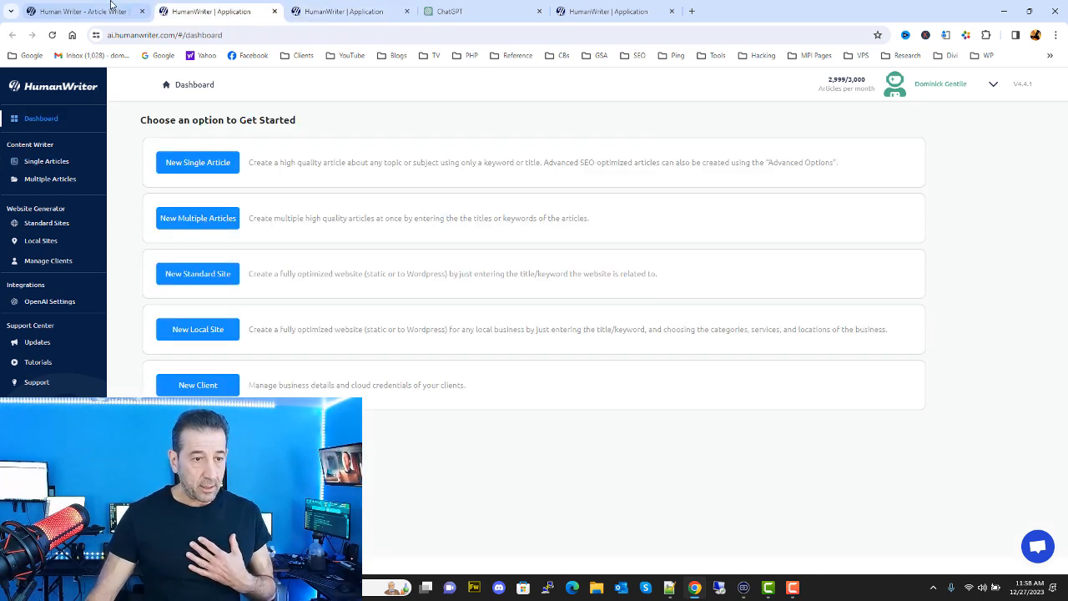
key(ctrl+shift+Tab)
click(342, 12)
click(618, 12)
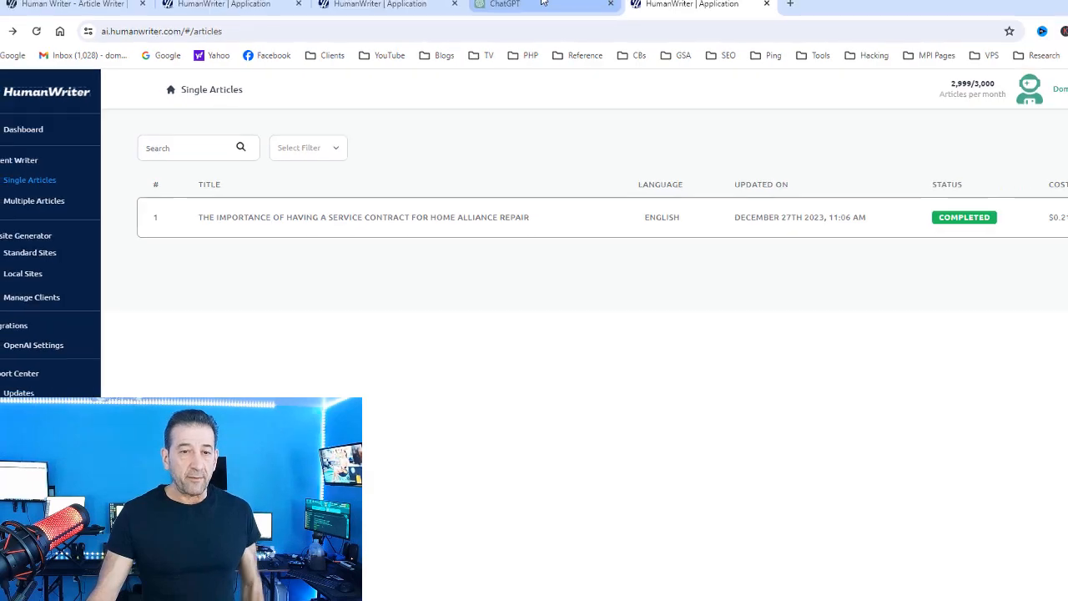
- Switch to the ChatGPT conversation and review the title prompt and the full article outline generated from it
click(482, 10)
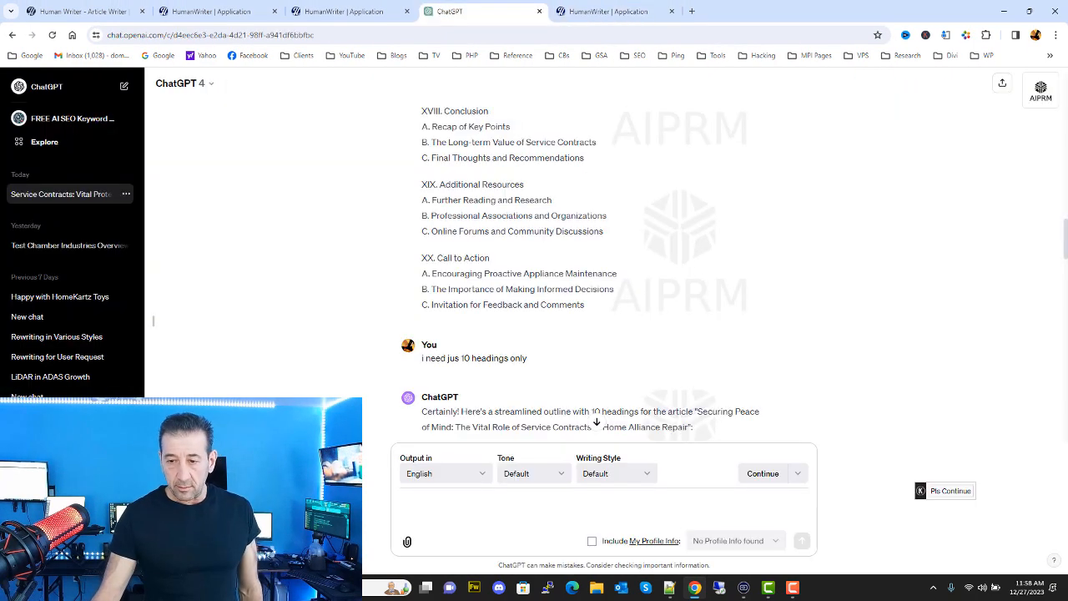
drag(1066, 241, 1064, 91)
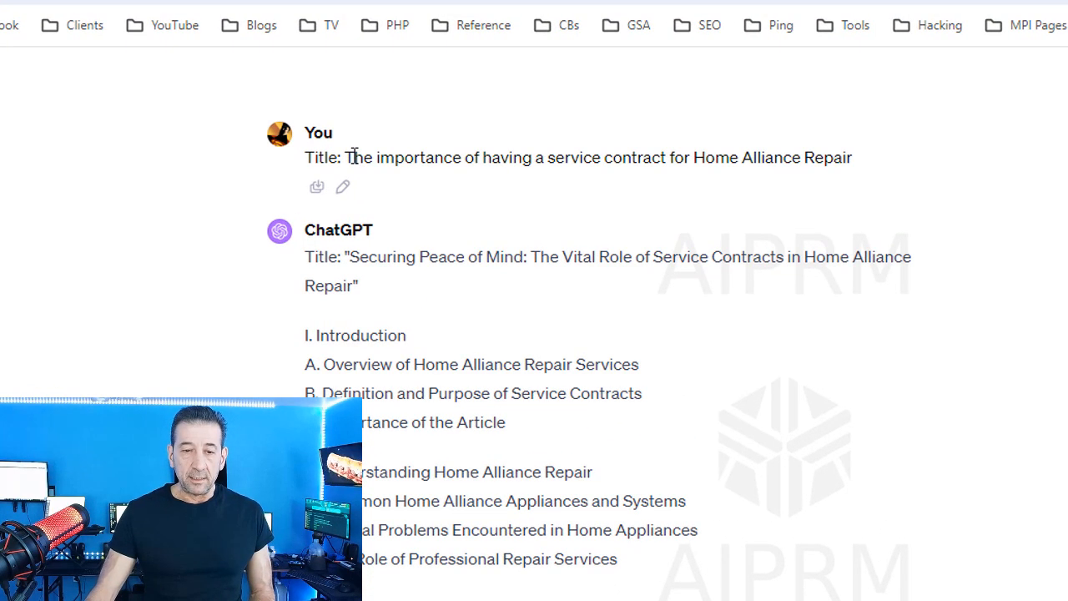
drag(345, 157, 870, 169)
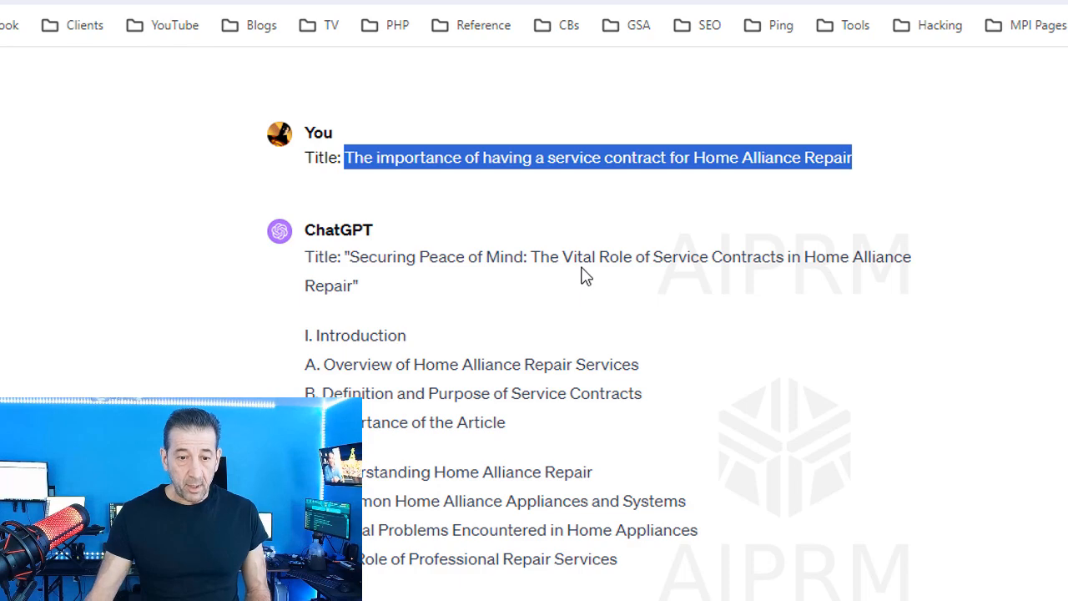
scroll(741, 288, down, 10)
scroll(765, 299, down, 11)
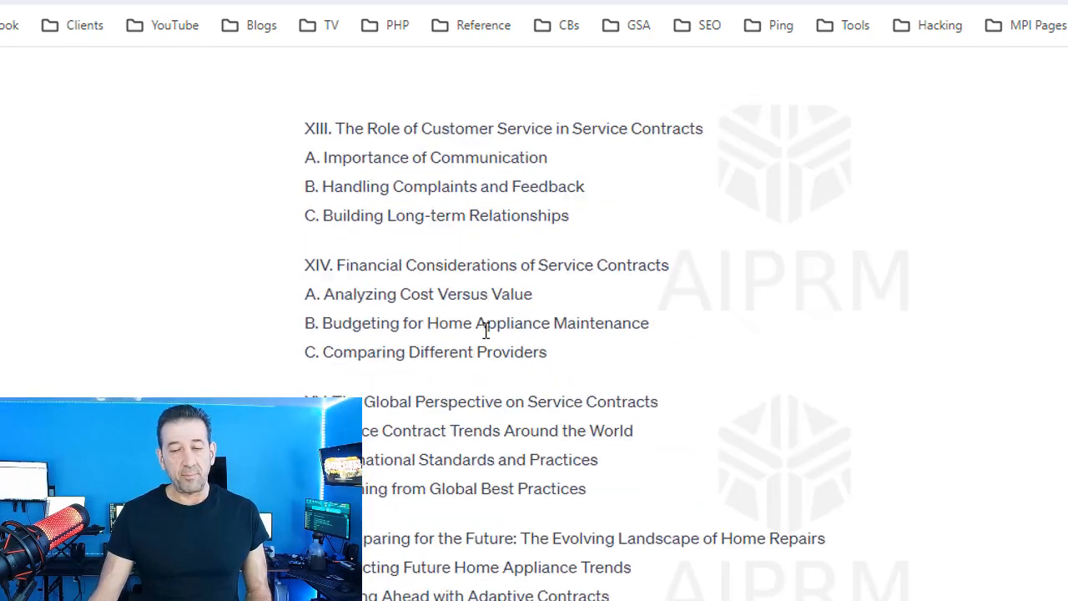
scroll(484, 334, down, 12)
scroll(486, 334, down, 4)
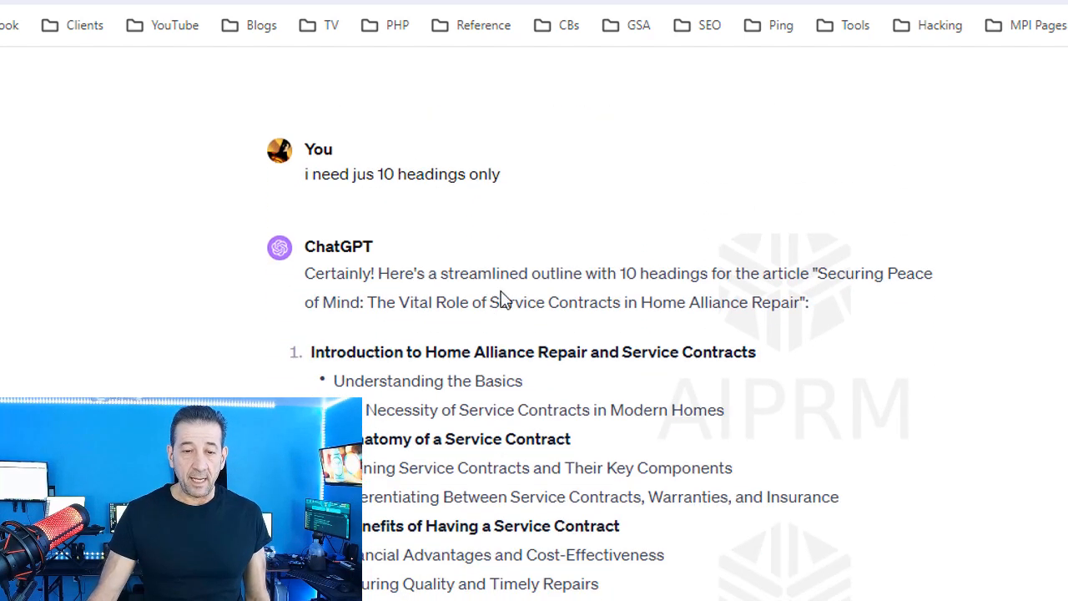
- Read through the 10-heading outline and the follow-up prompt asking for headings without bullets
scroll(667, 303, down, 3)
scroll(553, 272, up, 2)
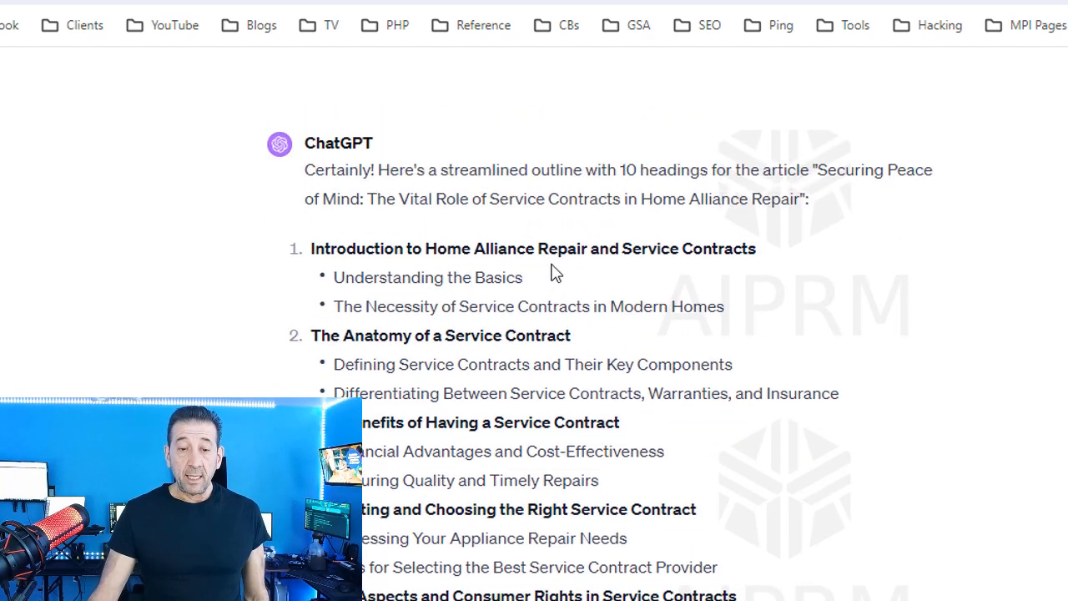
scroll(495, 276, down, 3)
scroll(495, 294, down, 4)
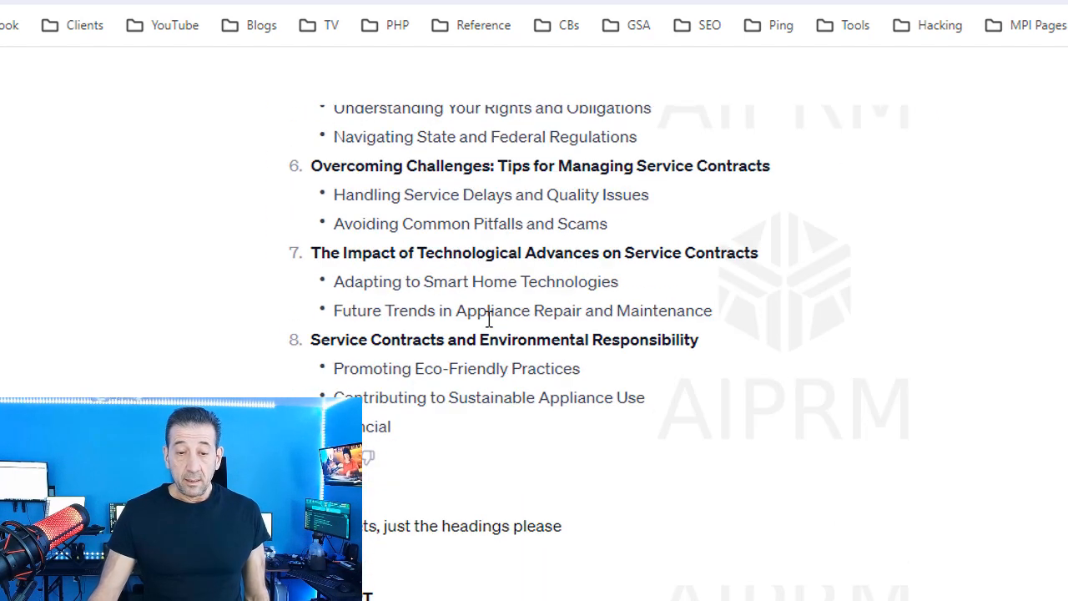
scroll(497, 315, down, 1)
scroll(503, 300, down, 1)
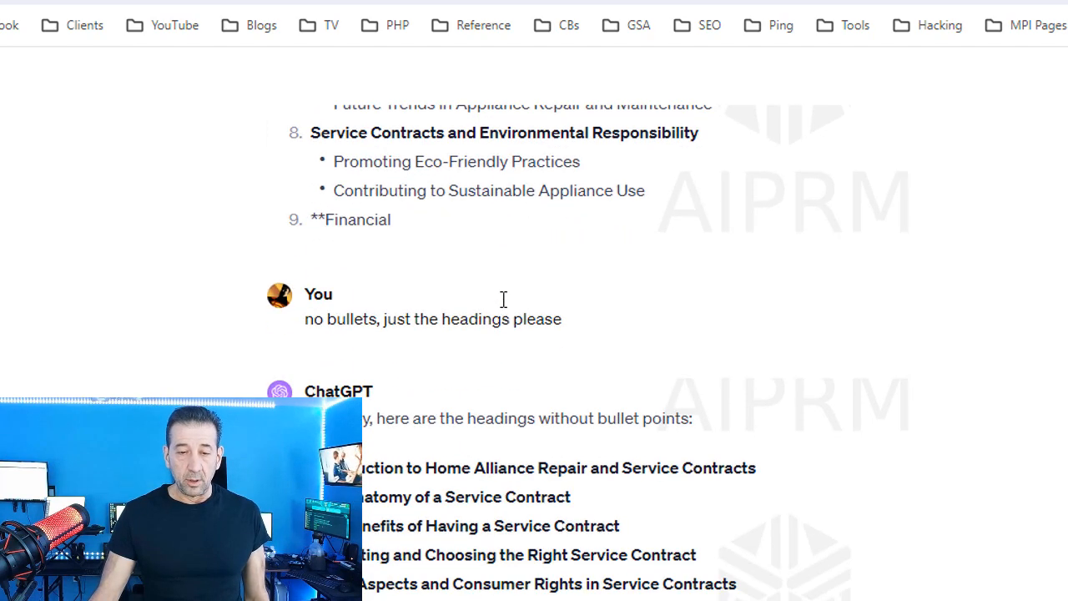
drag(310, 319, 565, 327)
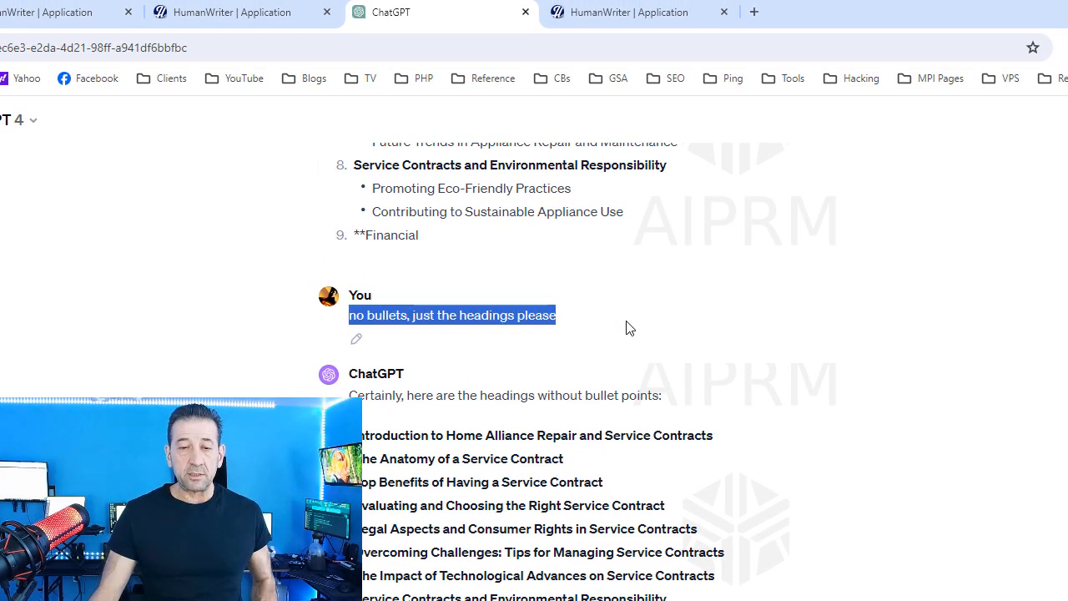
click(906, 353)
- Copy the ten bullet-free headings from ChatGPT into the Headings field of the new HumanWriter article
scroll(789, 369, down, 3)
scroll(779, 388, up, 2)
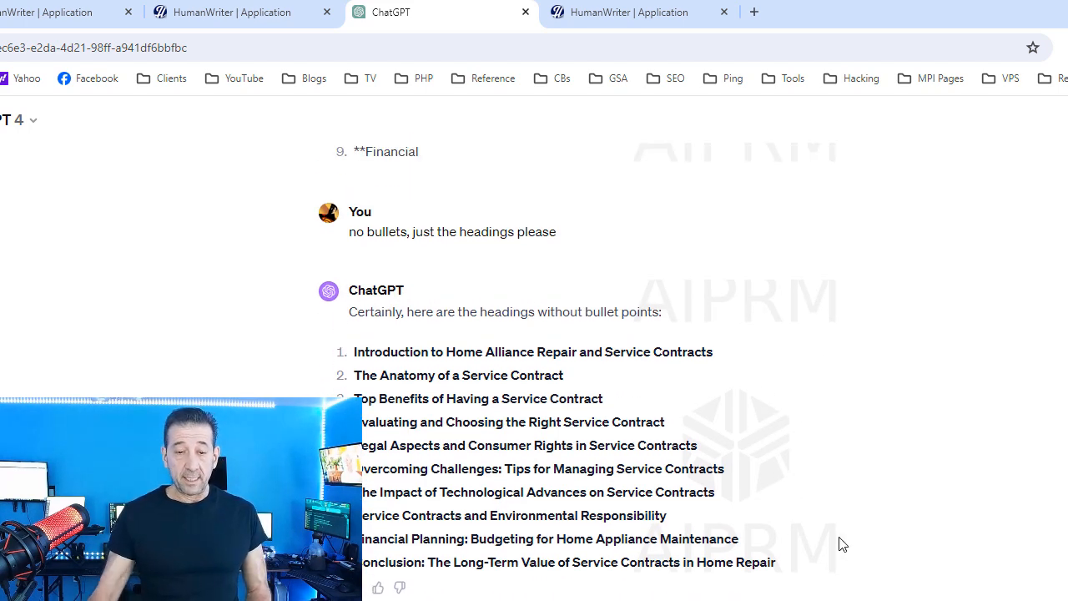
drag(780, 567, 512, 439)
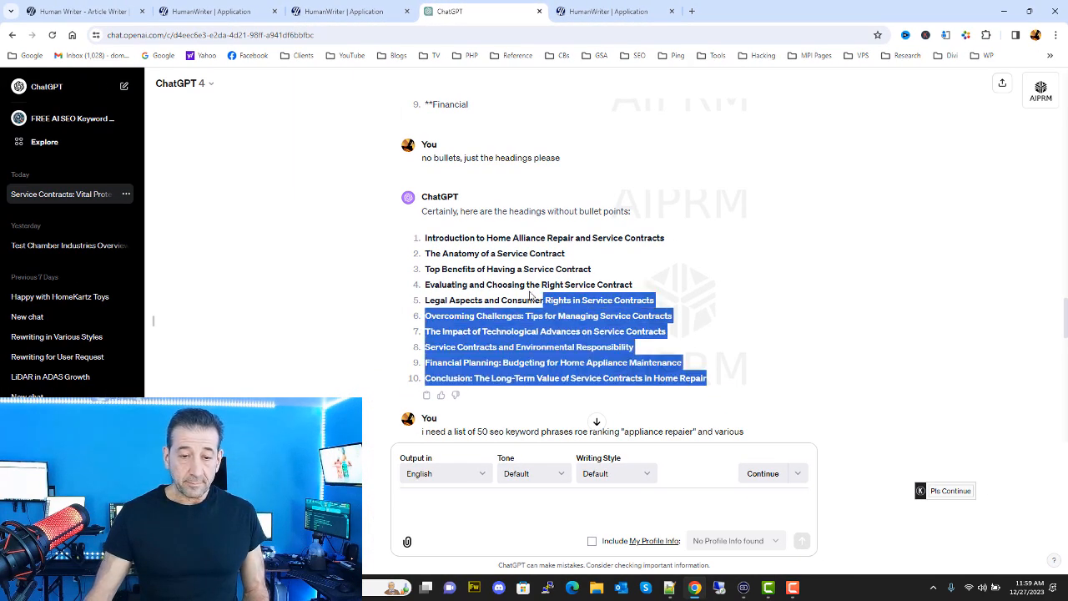
drag(531, 294, 423, 239)
right_click(454, 243)
click(488, 252)
click(302, 13)
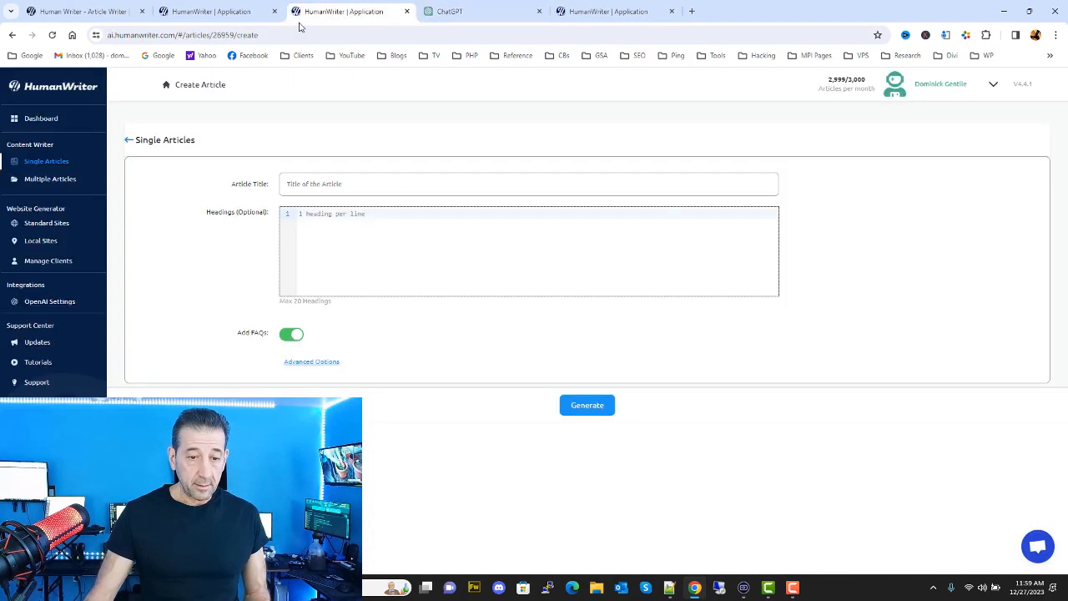
right_click(333, 223)
click(369, 333)
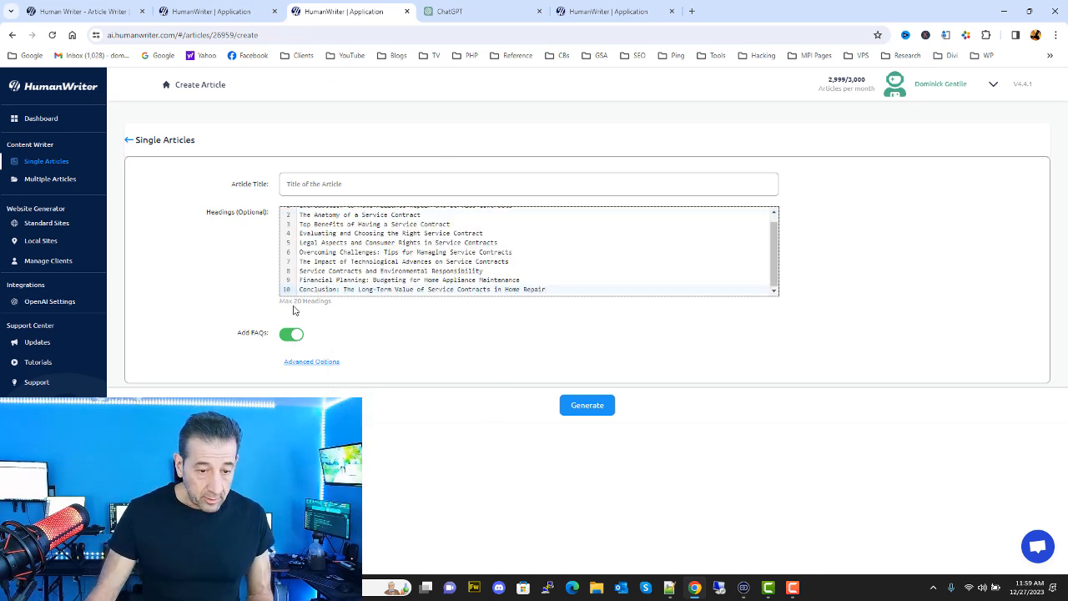
drag(330, 309, 280, 302)
click(346, 306)
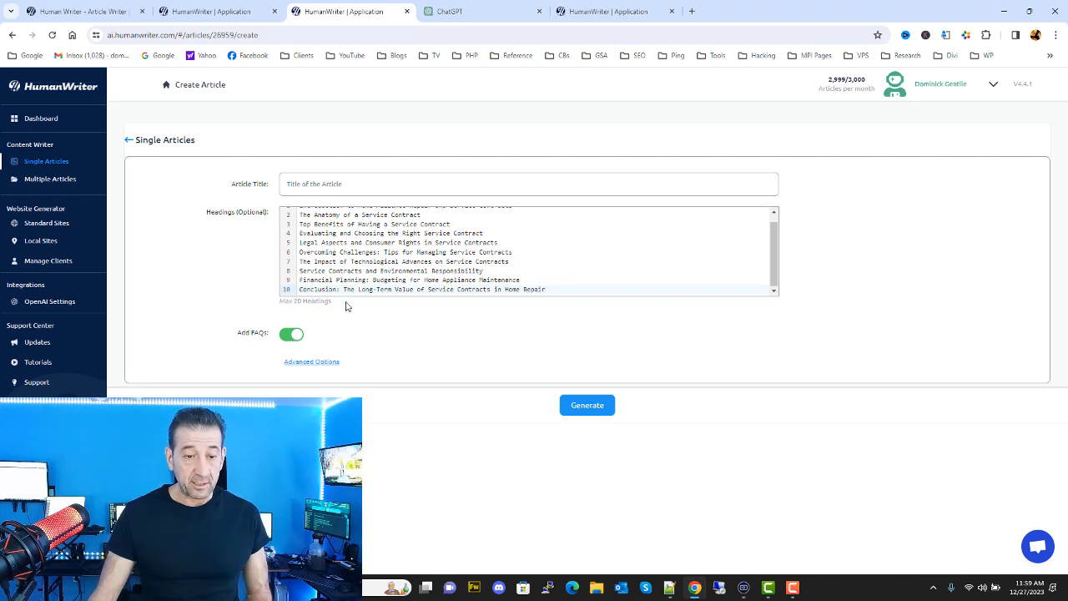
- Copy "The importance of having a service contract for Home Alliance Repair" from the ChatGPT prompt into the article title, replacing "Alliance" with "Appliace"
click(459, 11)
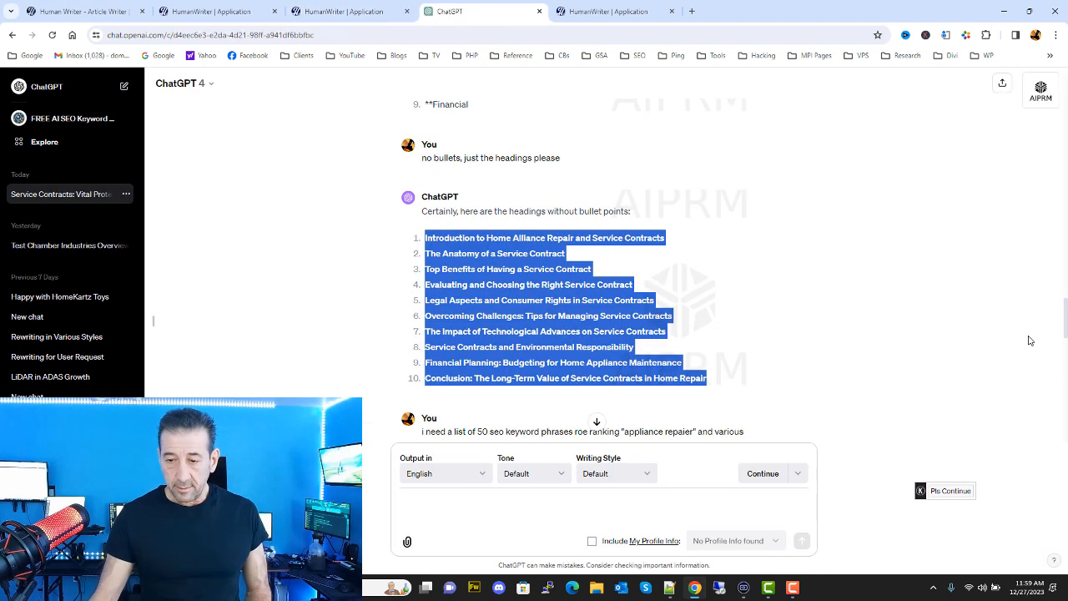
scroll(1064, 329, up, 15)
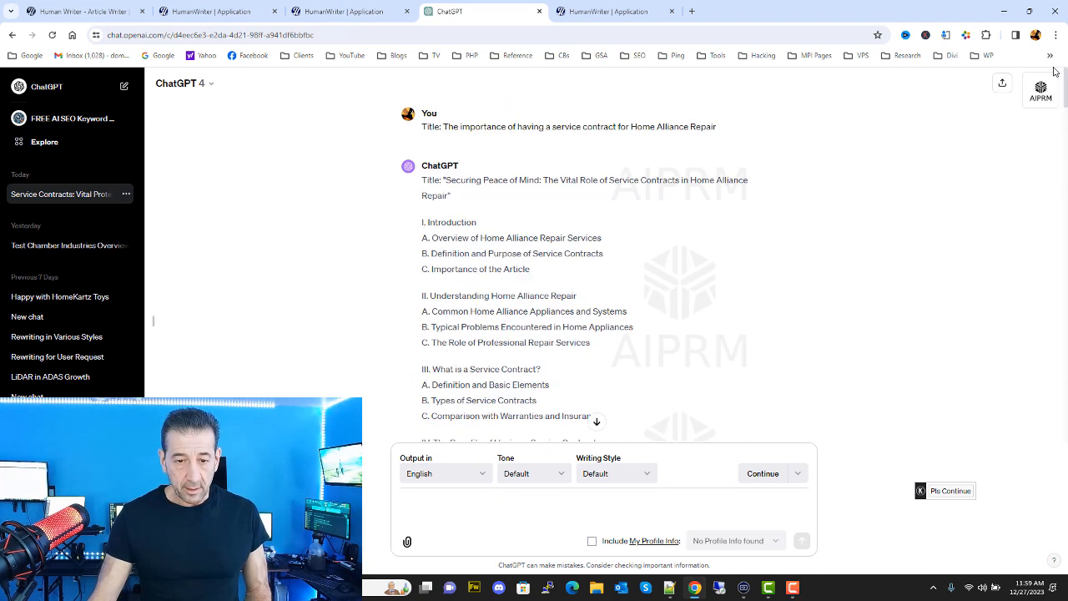
drag(718, 126, 445, 130)
right_click(472, 136)
click(483, 143)
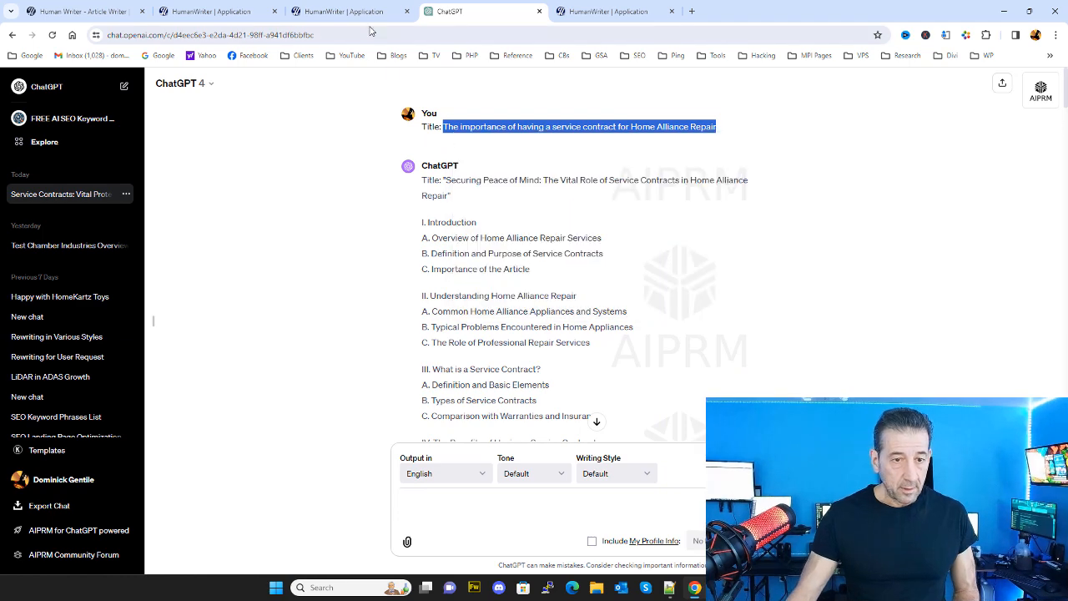
click(364, 10)
right_click(352, 186)
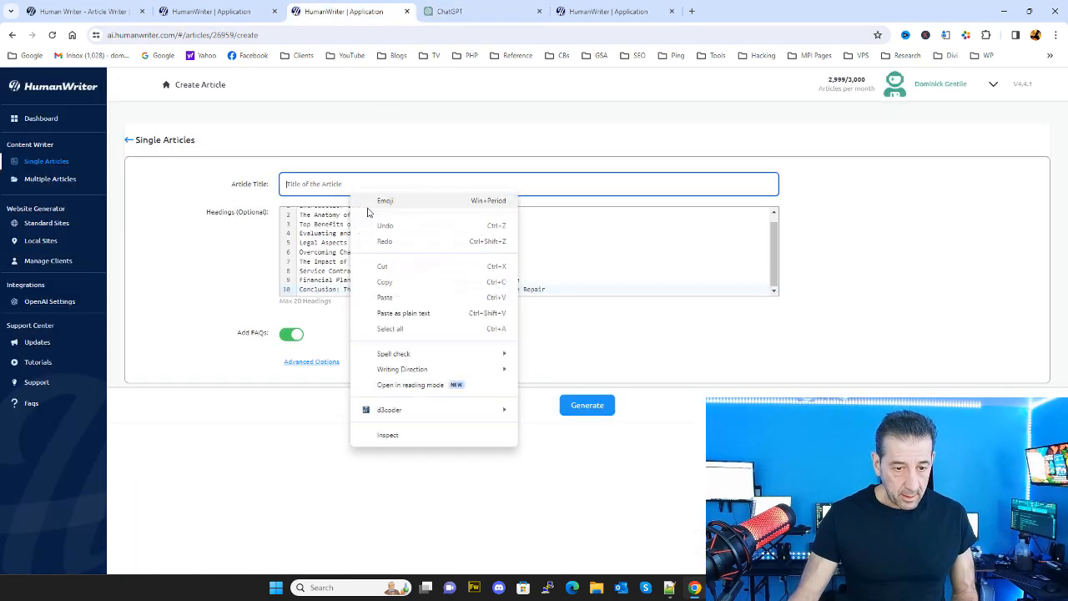
click(388, 292)
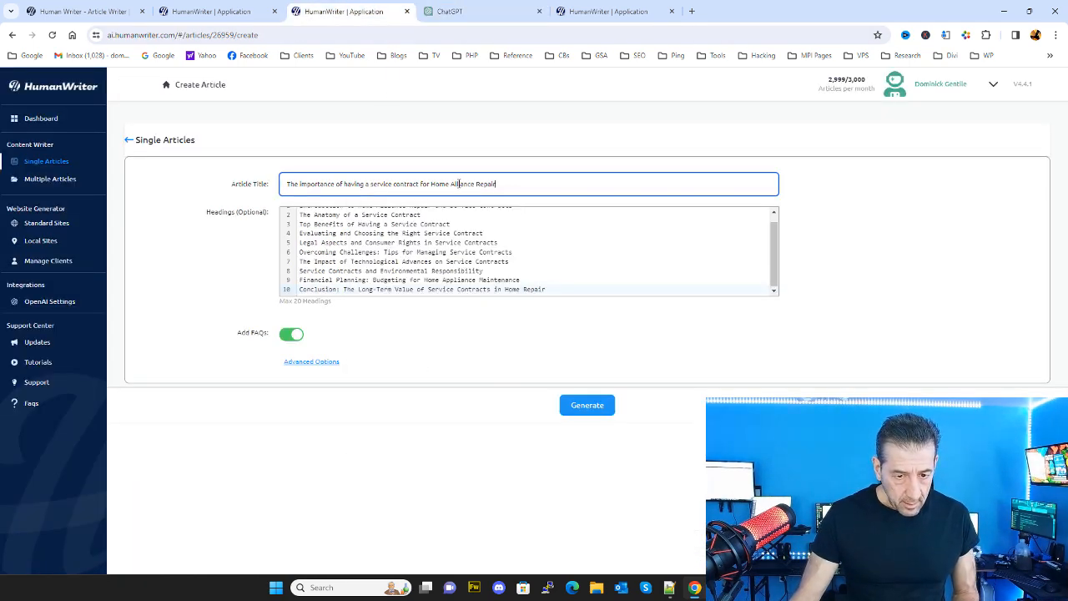
double_click(457, 183)
key(BackSpace)
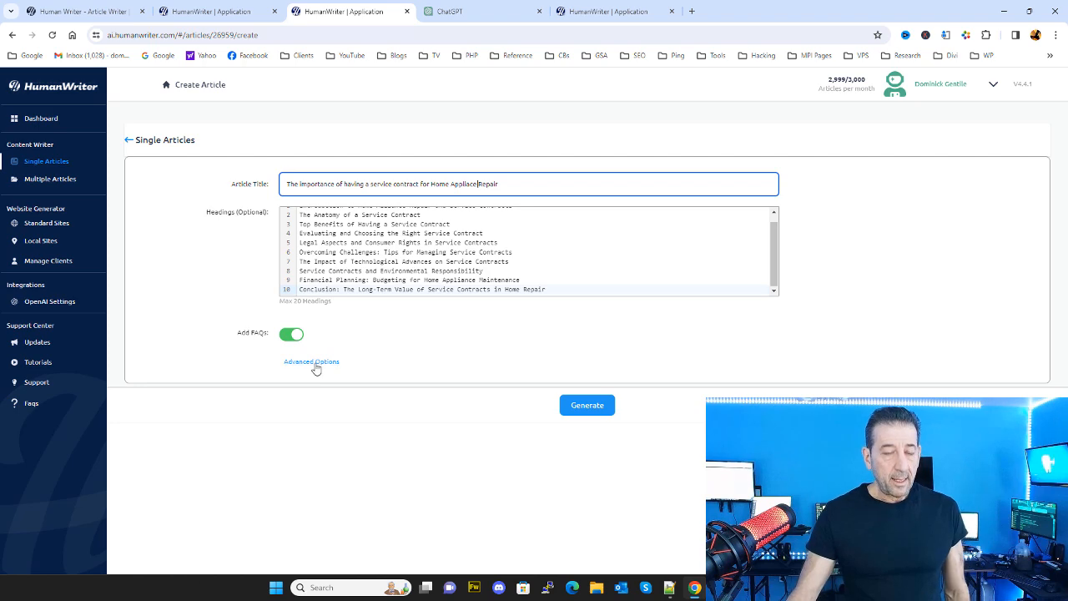
- Show the article's advanced options and choose GPT 4 as the AI model
click(314, 363)
scroll(399, 302, down, 2)
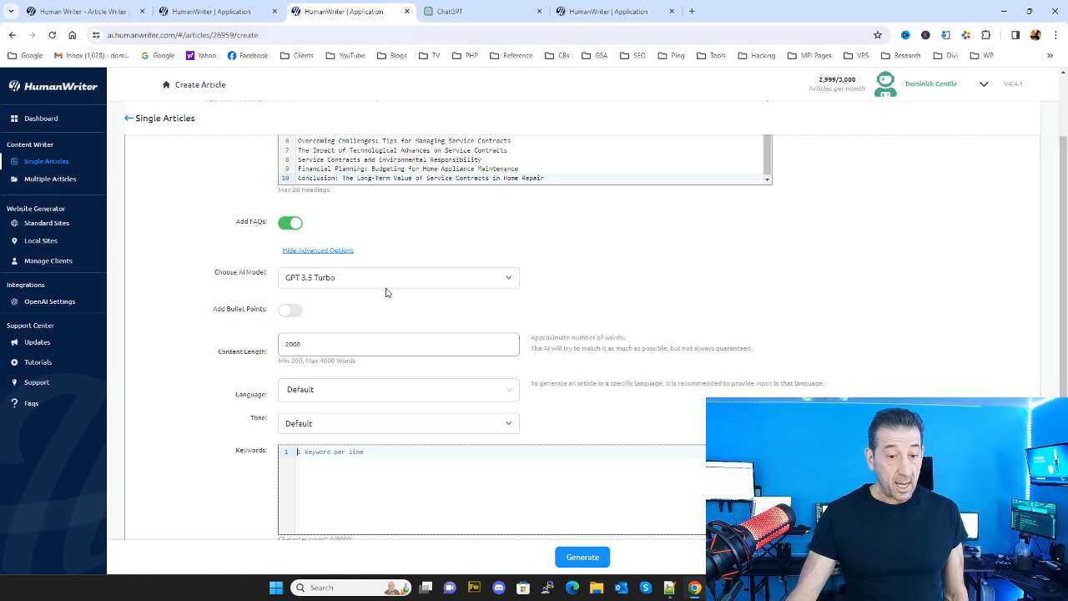
click(384, 284)
click(372, 314)
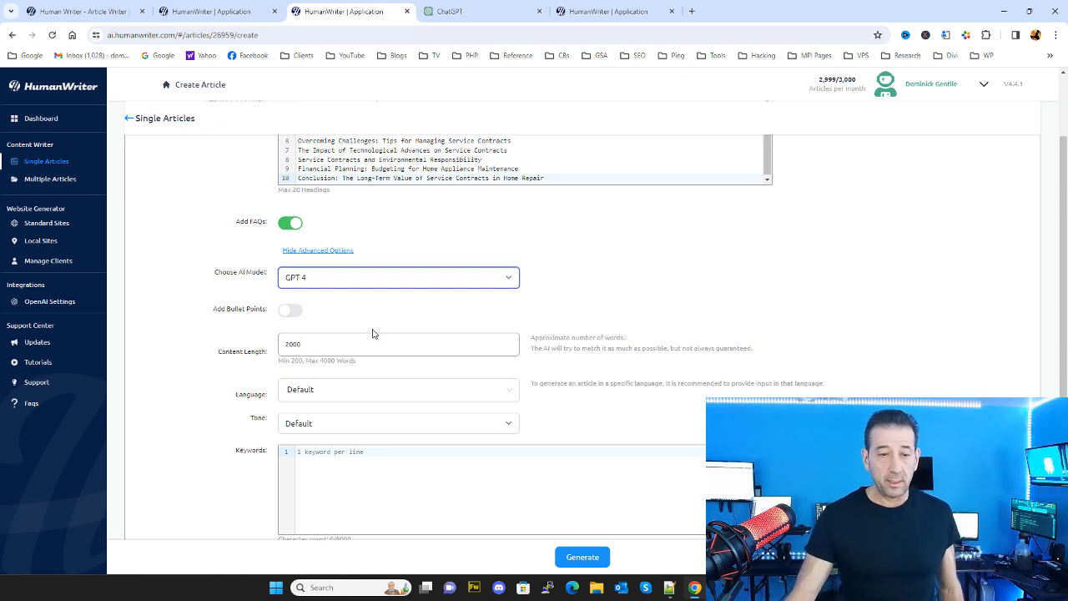
- Set the article's content length to 1750 words and its tone to Professional
scroll(358, 333, down, 1)
drag(317, 292, 218, 298)
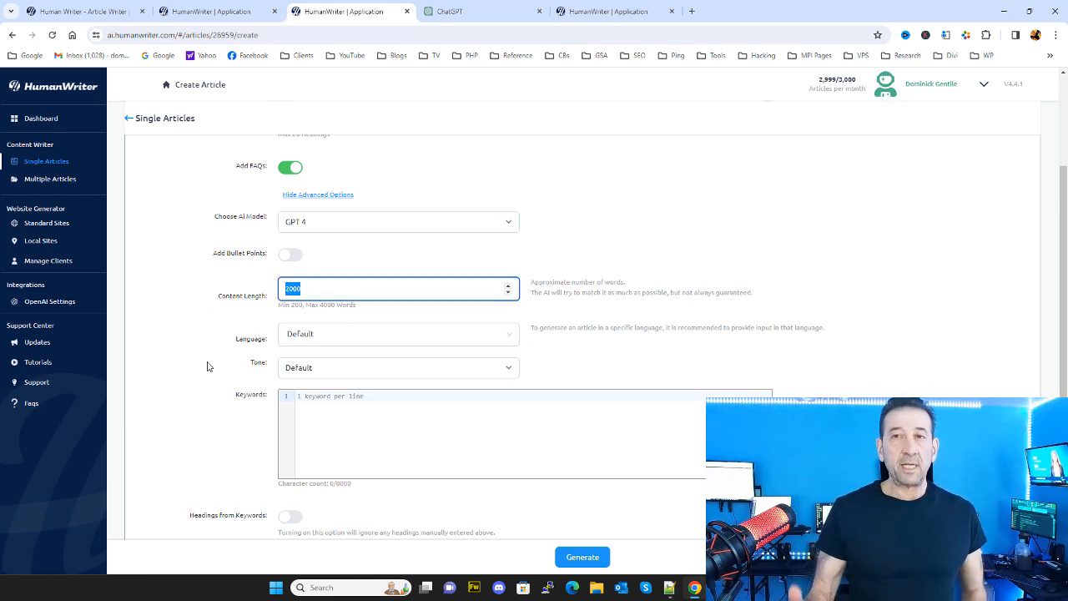
text(1750)
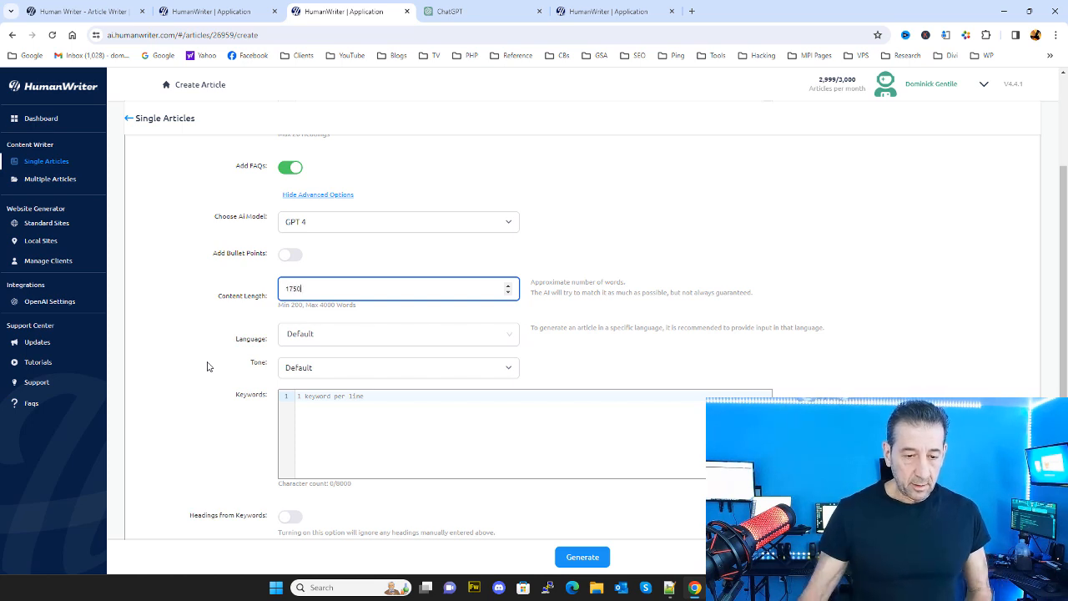
scroll(395, 357, down, 1)
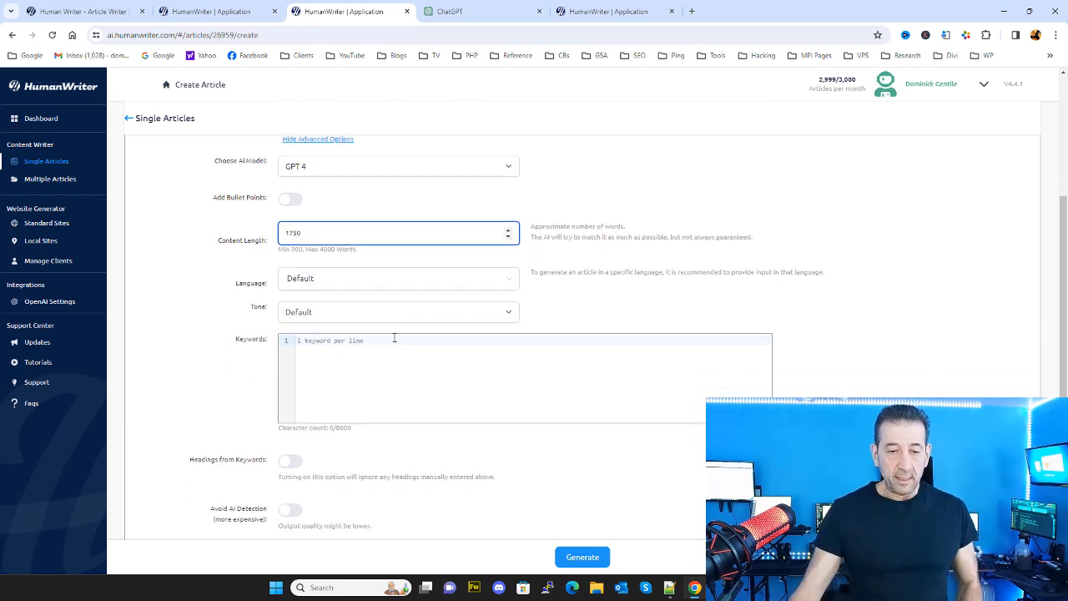
click(348, 311)
click(334, 352)
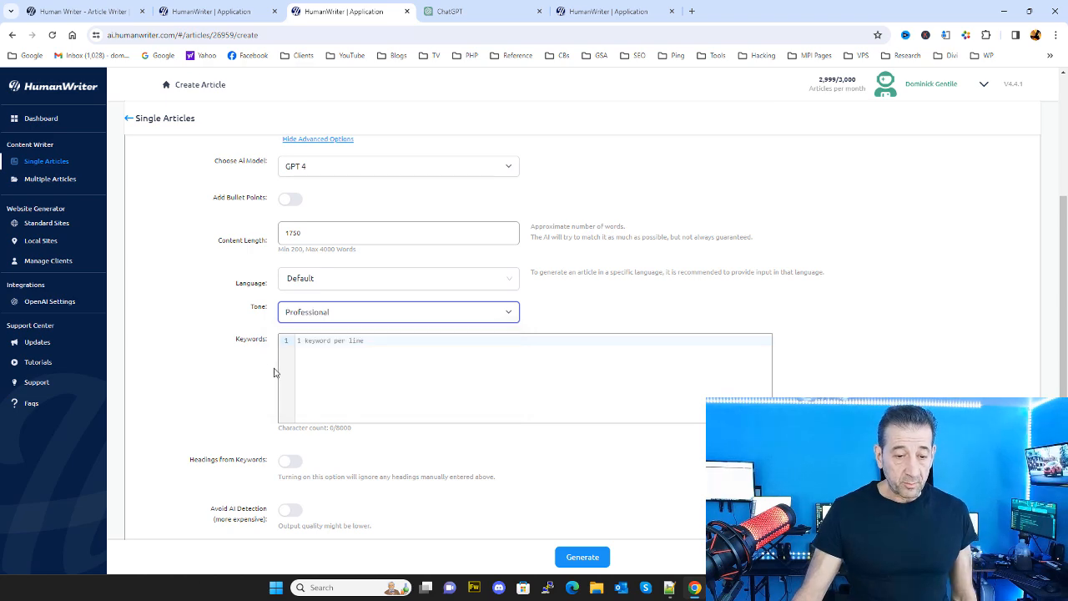
scroll(280, 371, down, 1)
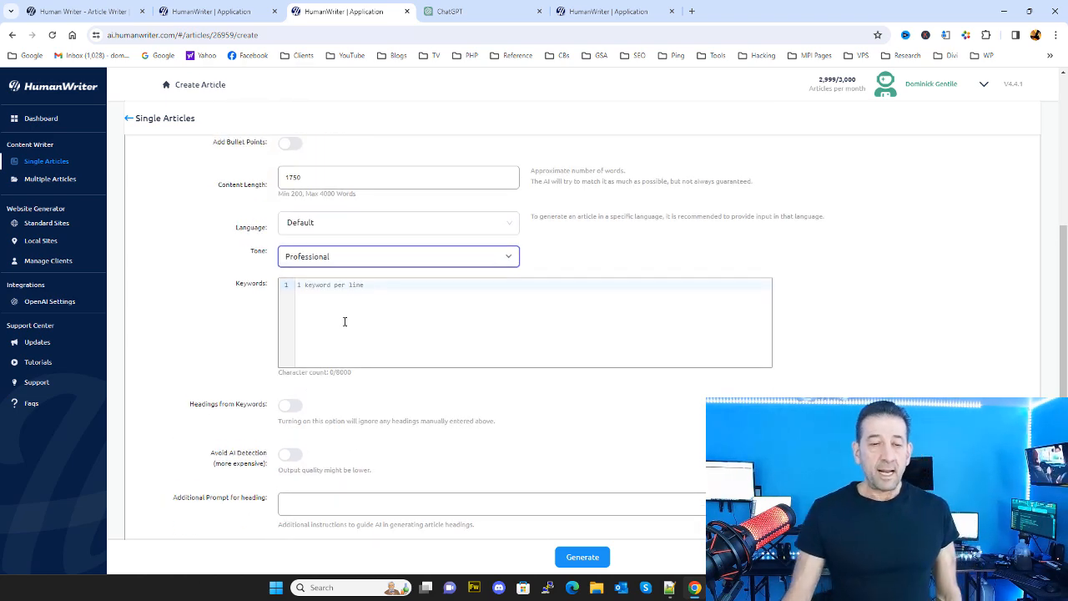
- Copy the complete list of 50 SEO keyword phrases for appliance repair from the ChatGPT conversation
click(454, 11)
scroll(597, 212, down, 15)
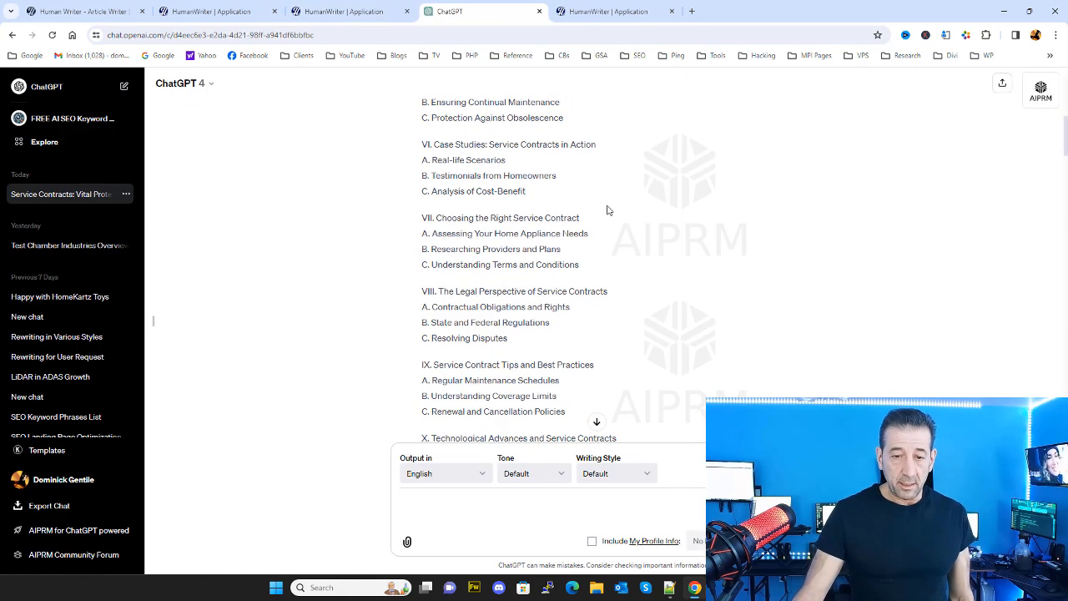
scroll(608, 217, down, 4)
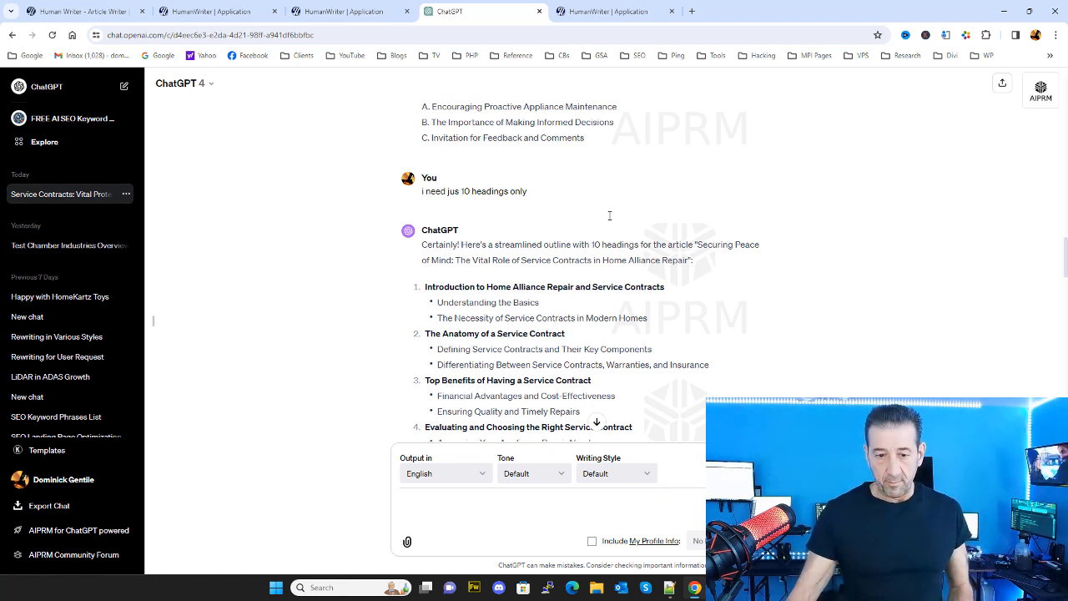
scroll(607, 225, down, 5)
scroll(605, 235, down, 6)
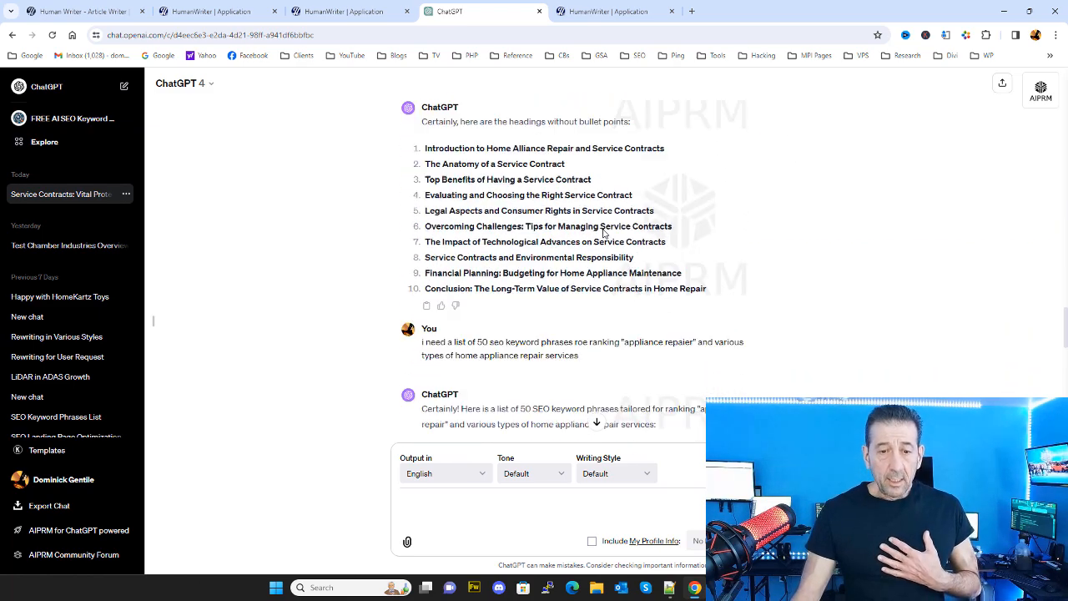
scroll(607, 236, down, 2)
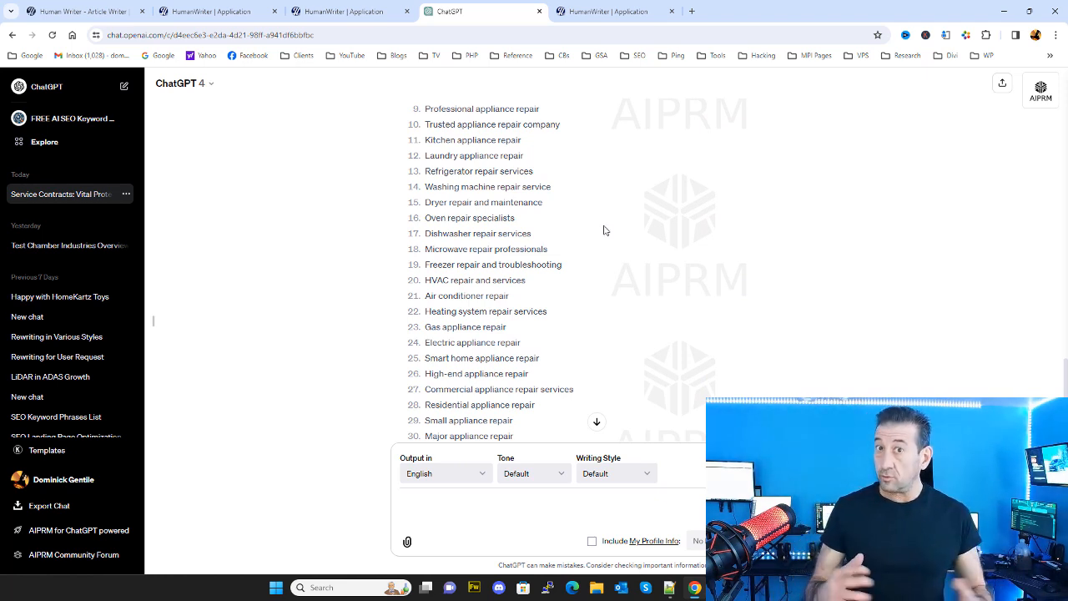
scroll(593, 219, up, 1)
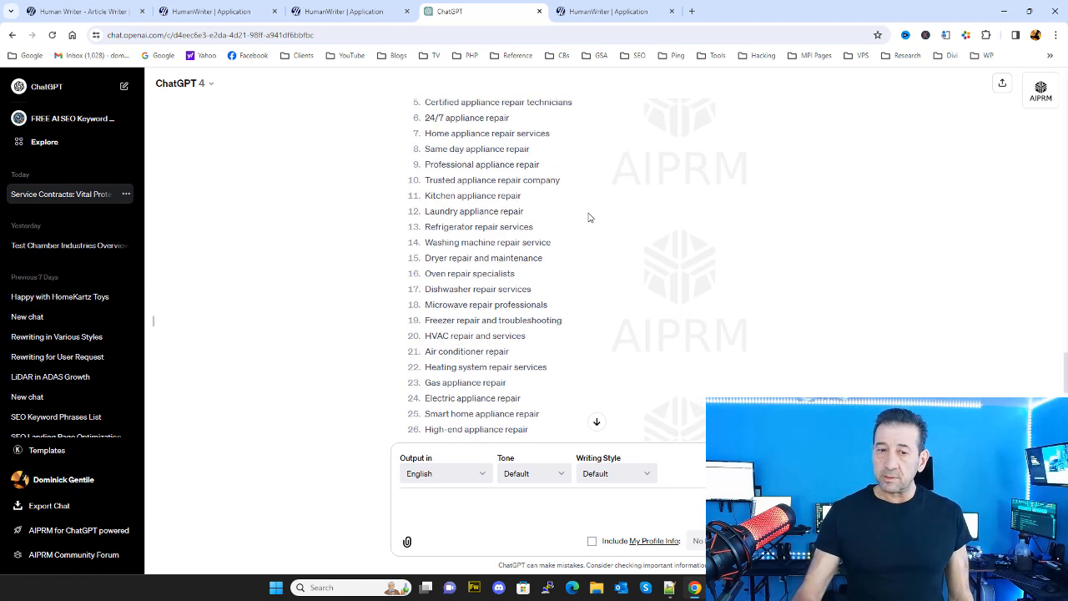
scroll(589, 217, up, 2)
scroll(446, 161, up, 2)
scroll(437, 211, down, 2)
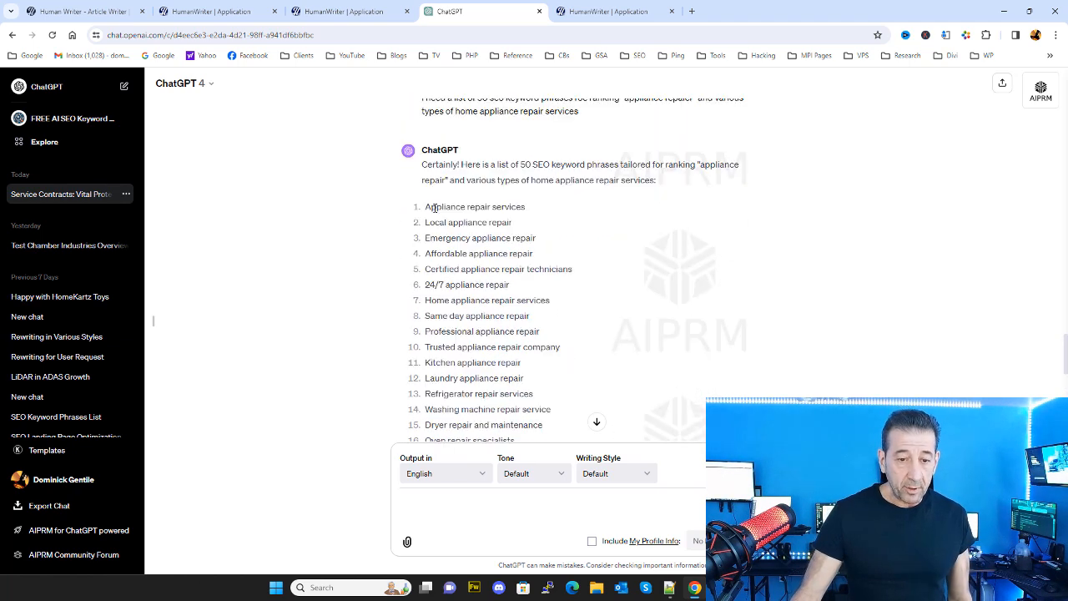
drag(428, 208, 573, 350)
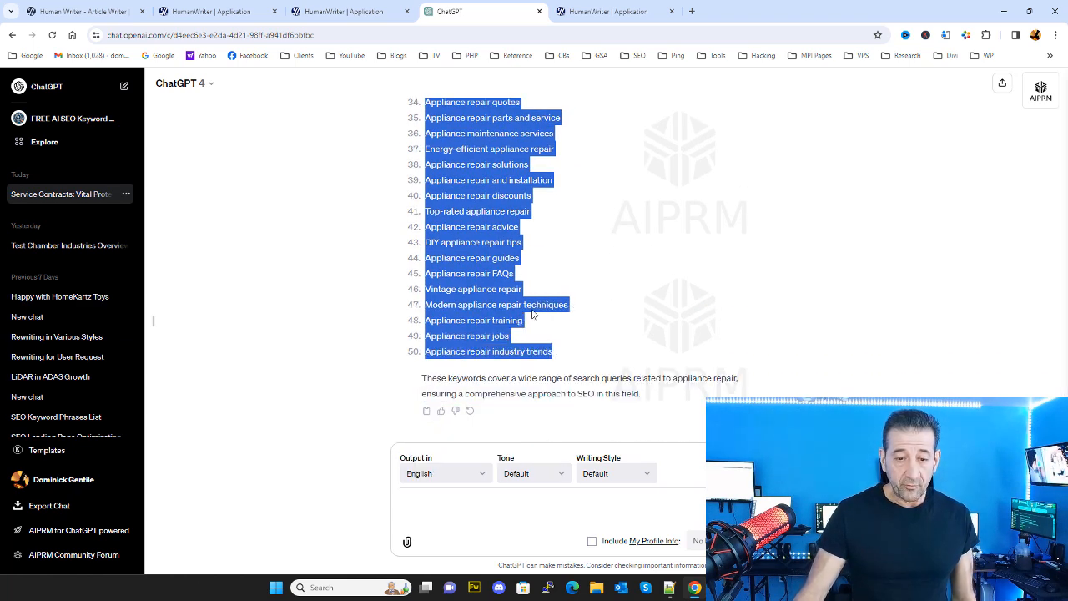
right_click(491, 181)
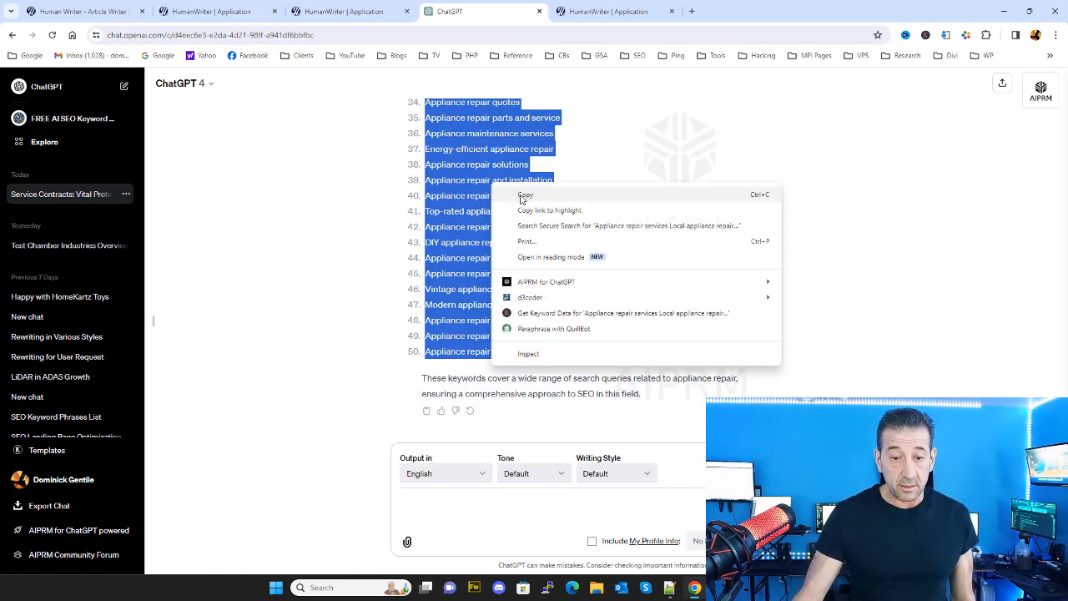
click(527, 199)
click(668, 209)
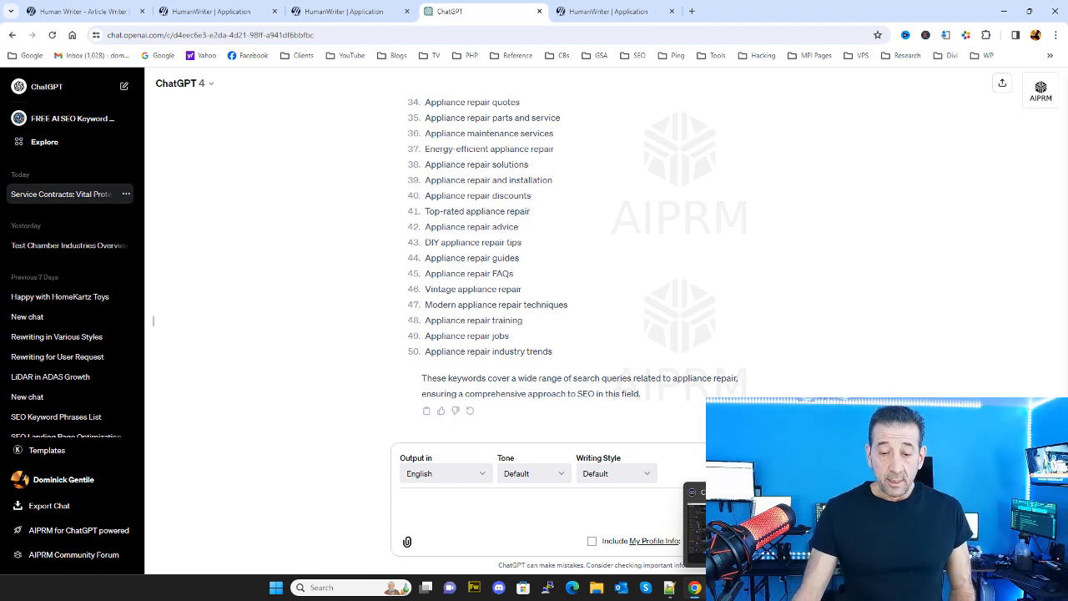
- Switch to Notepad++ and select all the keyword phrases in the open document
click(669, 587)
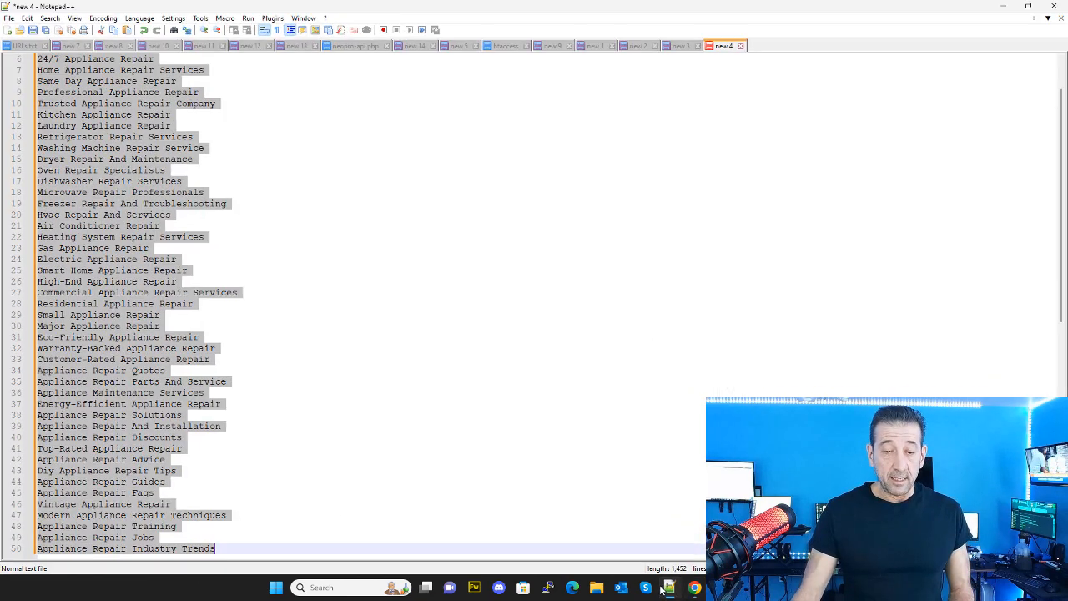
click(244, 193)
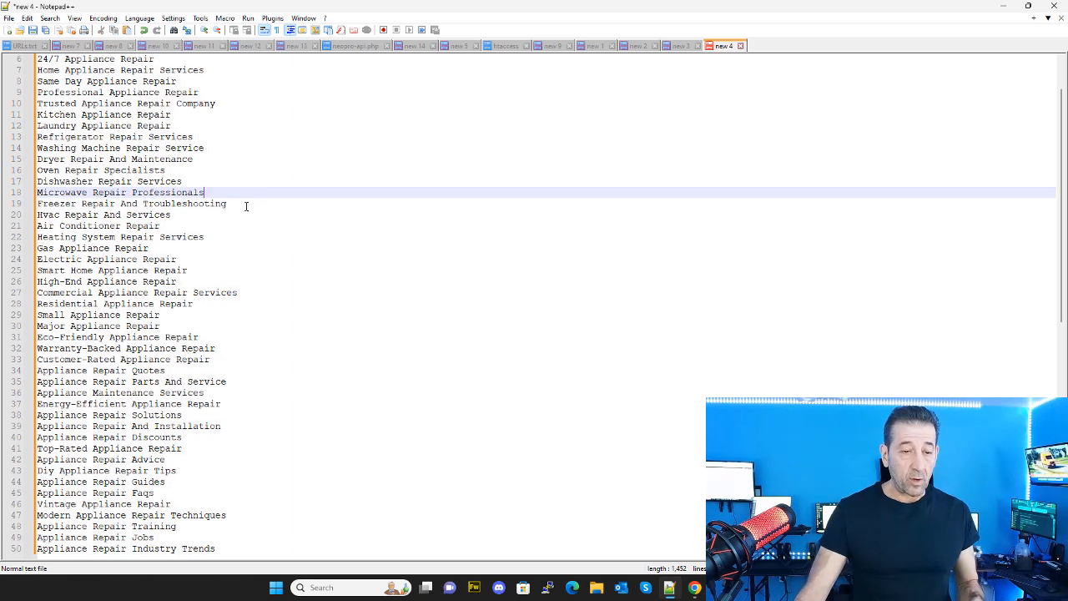
right_click(246, 202)
click(288, 264)
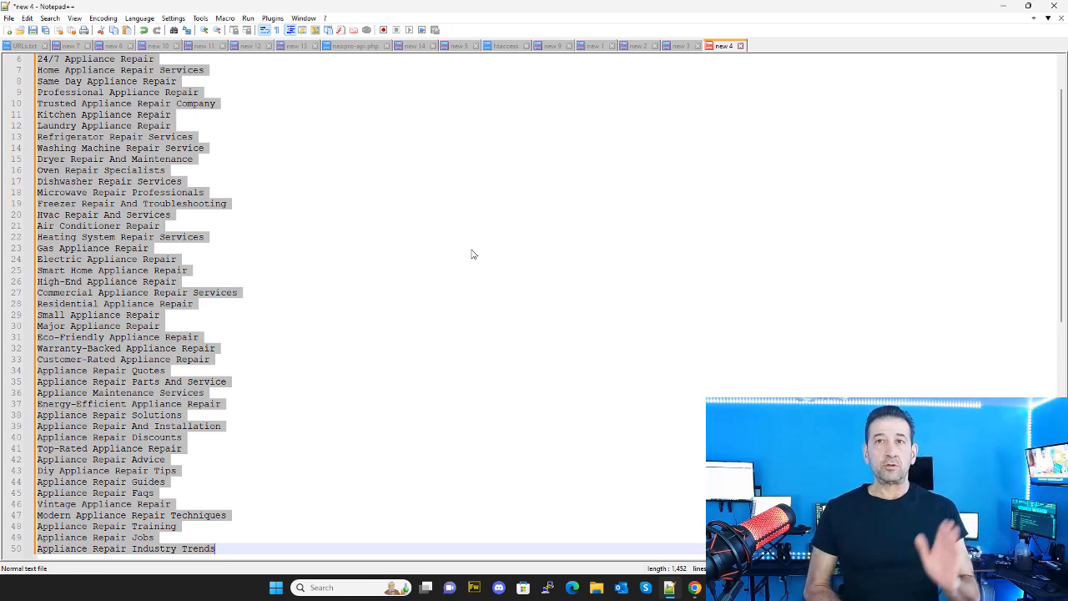
click(1002, 6)
- Paste the 50 keyword phrases into the Keywords field of the HumanWriter article and review the remaining advanced options
scroll(645, 236, up, 2)
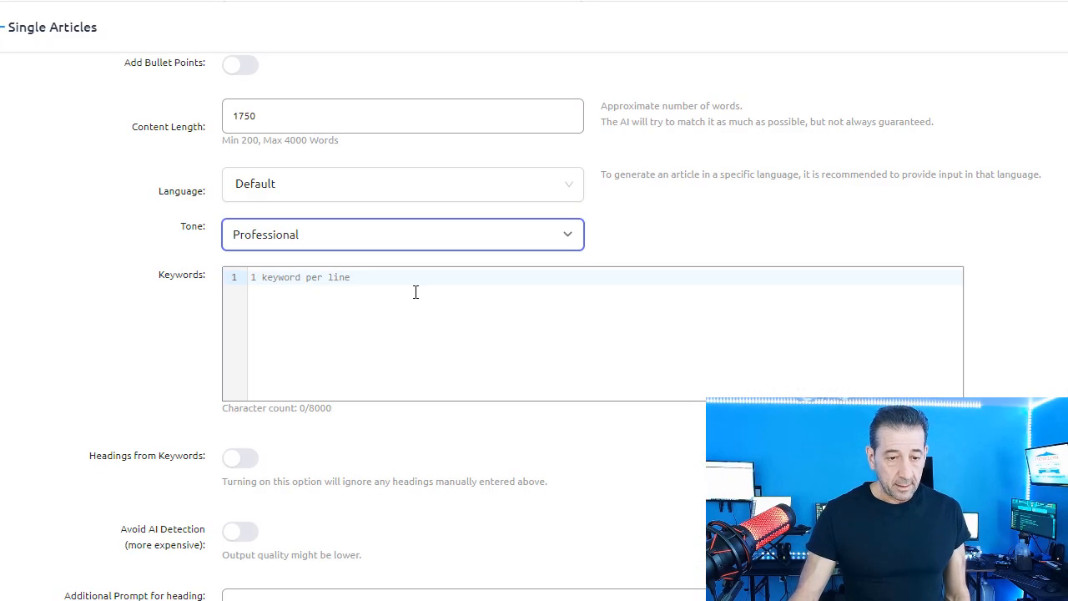
right_click(415, 292)
click(470, 455)
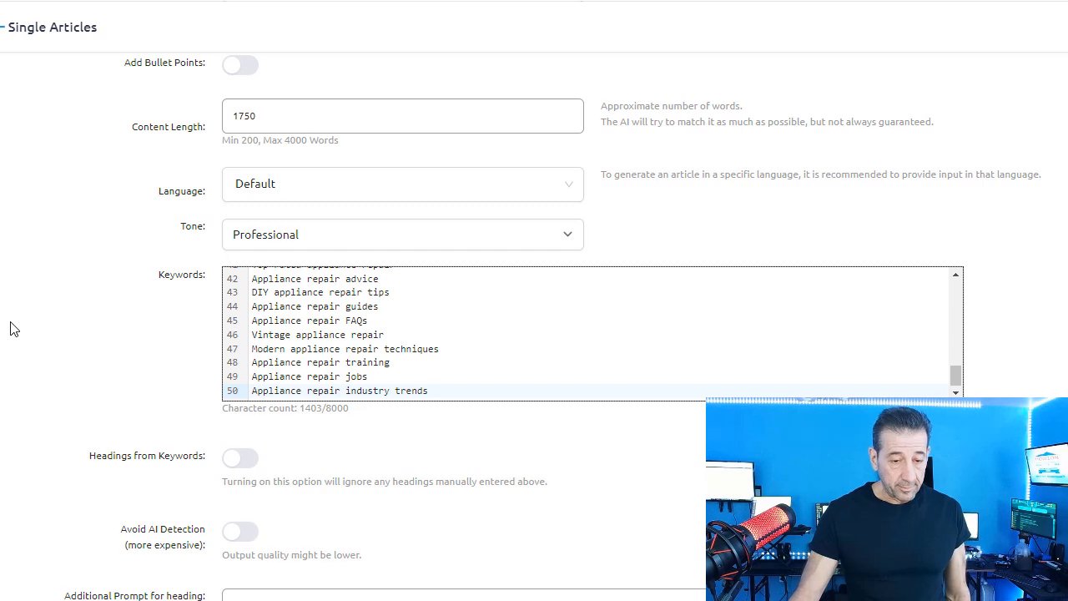
scroll(117, 311, down, 1)
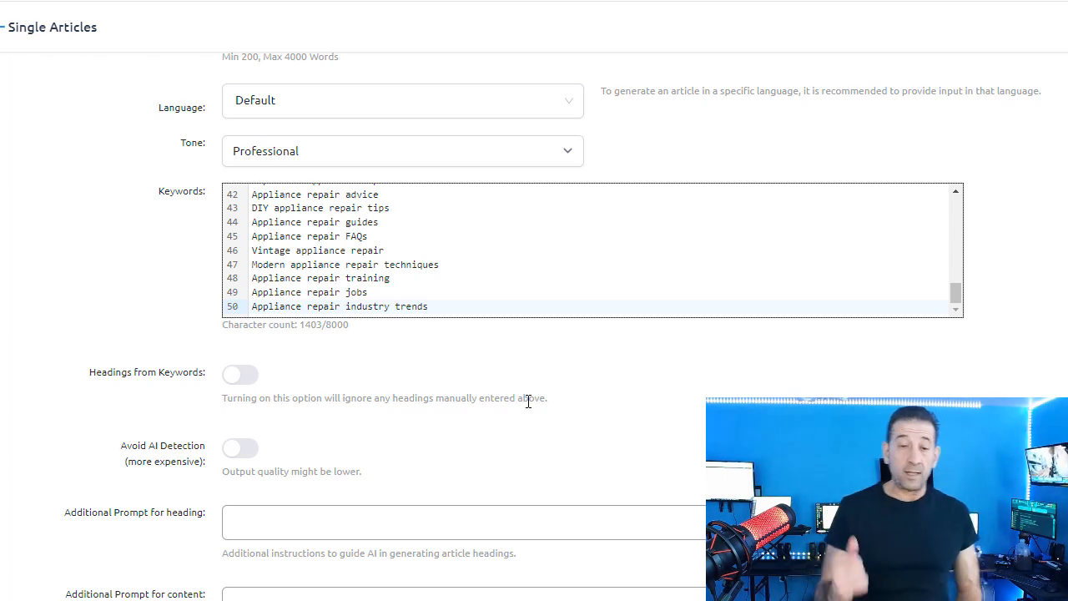
scroll(386, 412, down, 3)
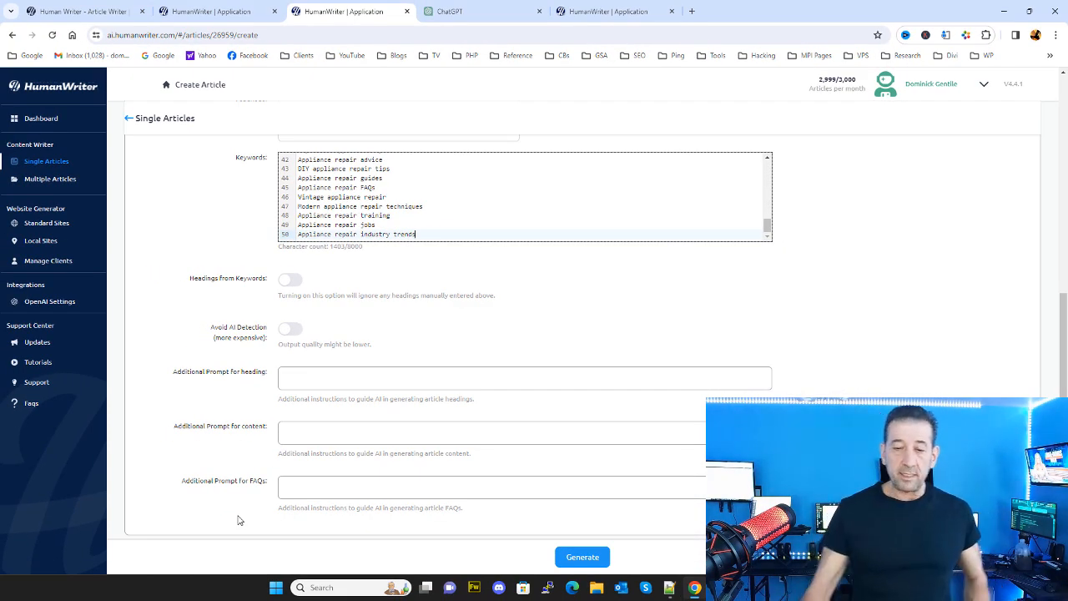
- Open the already generated article "The importance of having a service contract for Home Alliance Repair" in HumanWriter's article editor
click(227, 10)
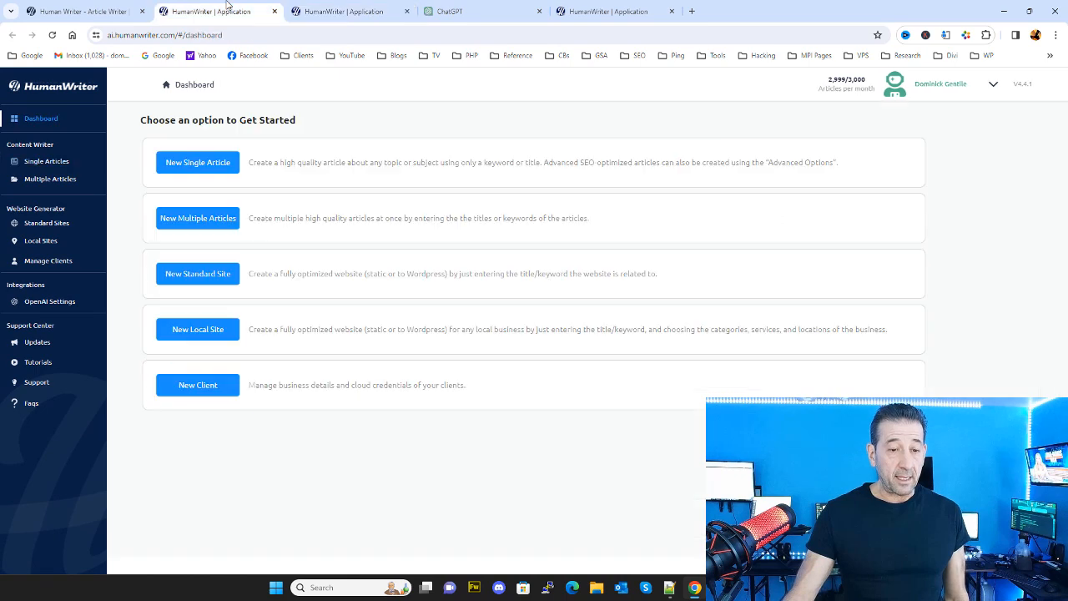
click(83, 11)
click(360, 13)
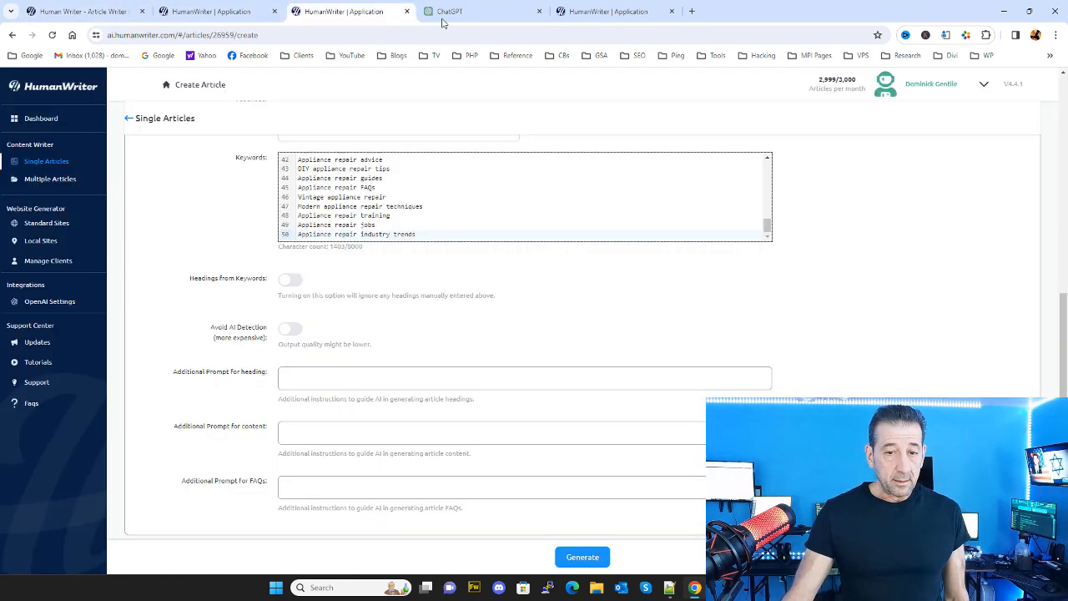
click(590, 11)
click(307, 198)
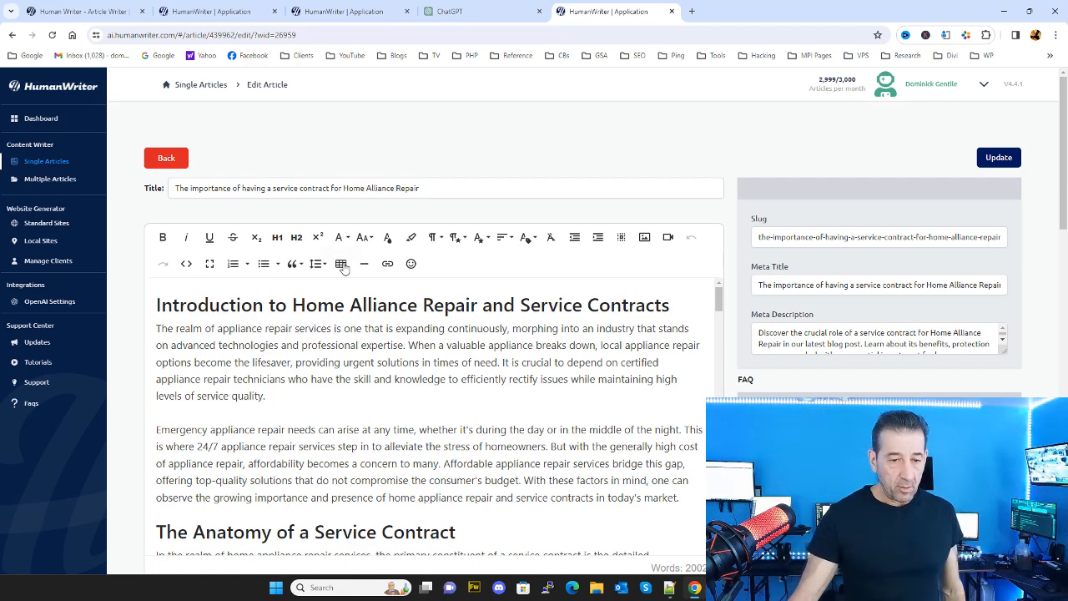
- Look through the generated article's sections from the introduction down to the first FAQ questions
scroll(411, 258, down, 3)
scroll(411, 257, down, 2)
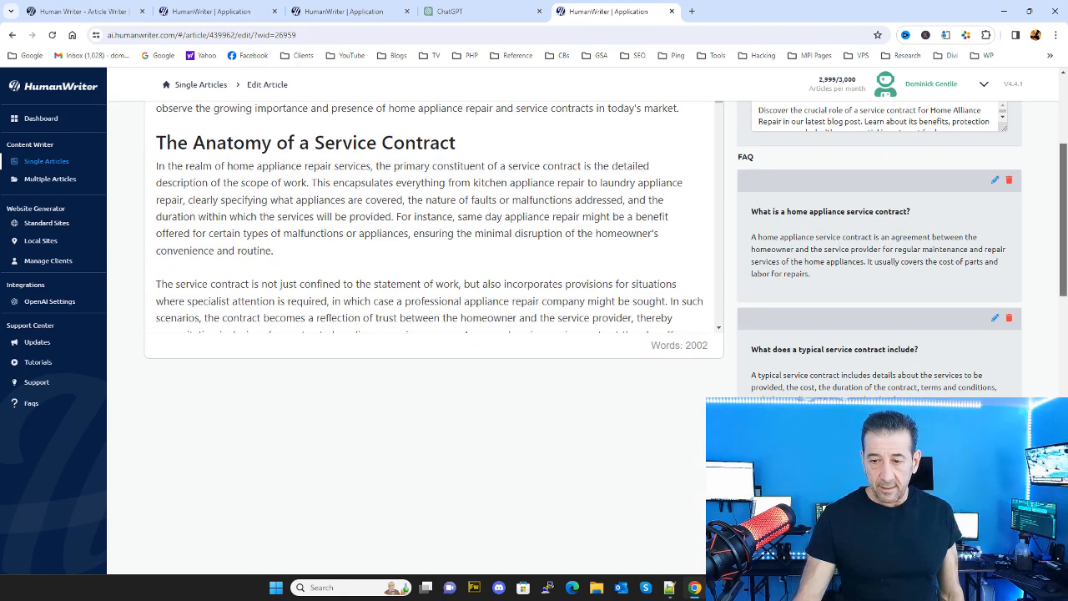
drag(1065, 214, 1065, 164)
drag(720, 262, 736, 389)
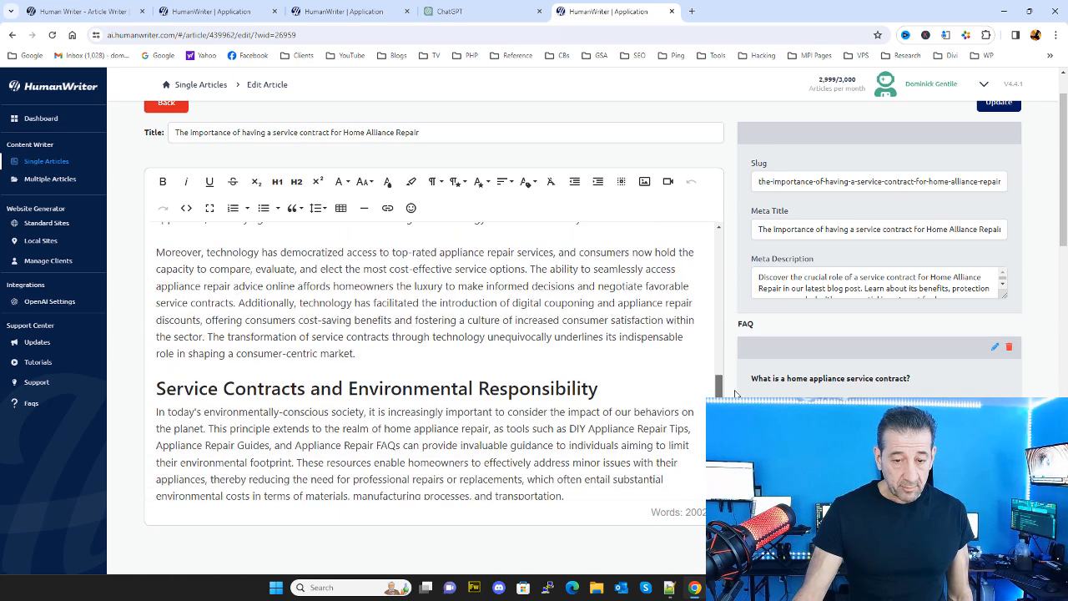
drag(735, 393, 736, 415)
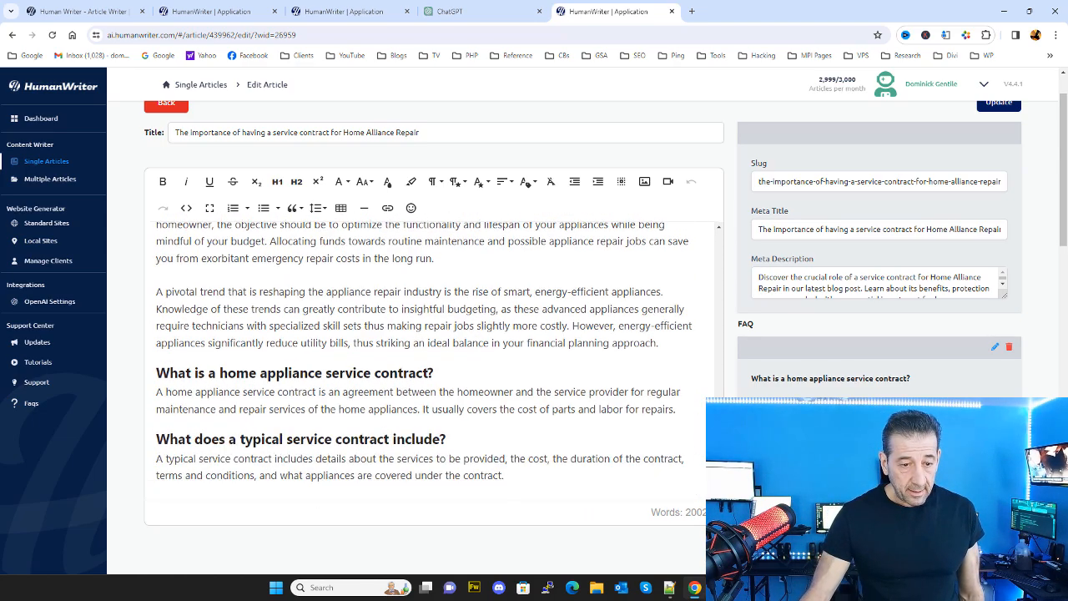
- Open the first FAQ entry for editing and examine the FAQ questions and answers at the end of the article body
scroll(865, 362, down, 1)
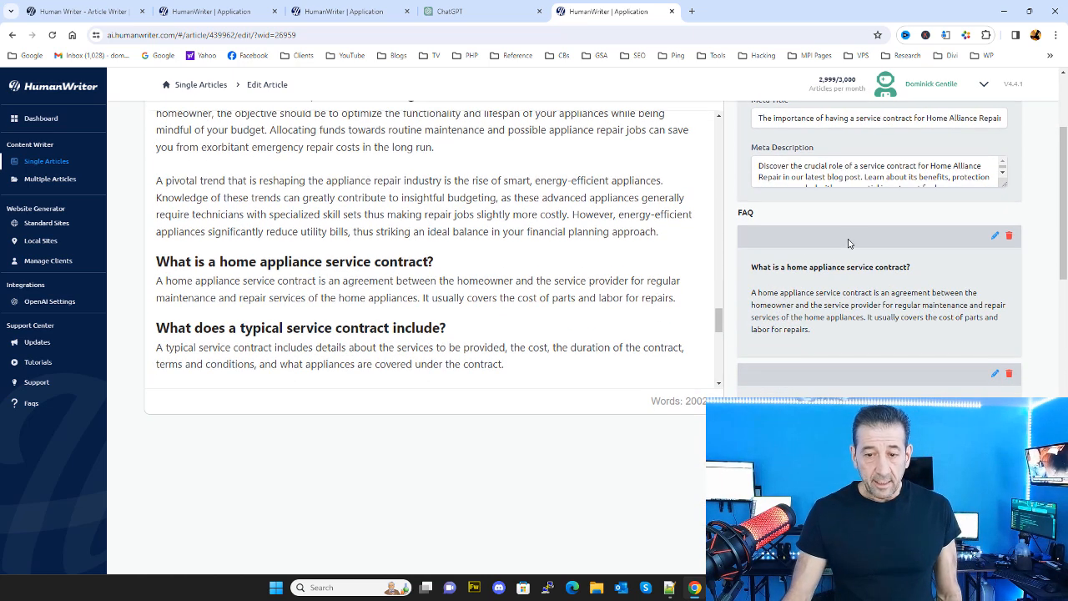
click(995, 237)
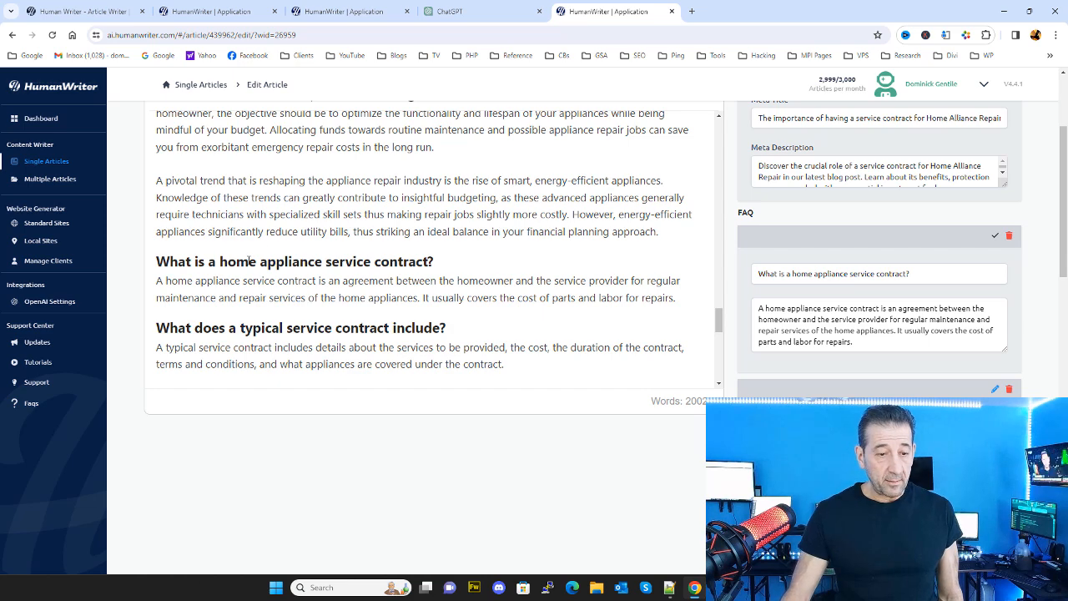
scroll(482, 260, down, 5)
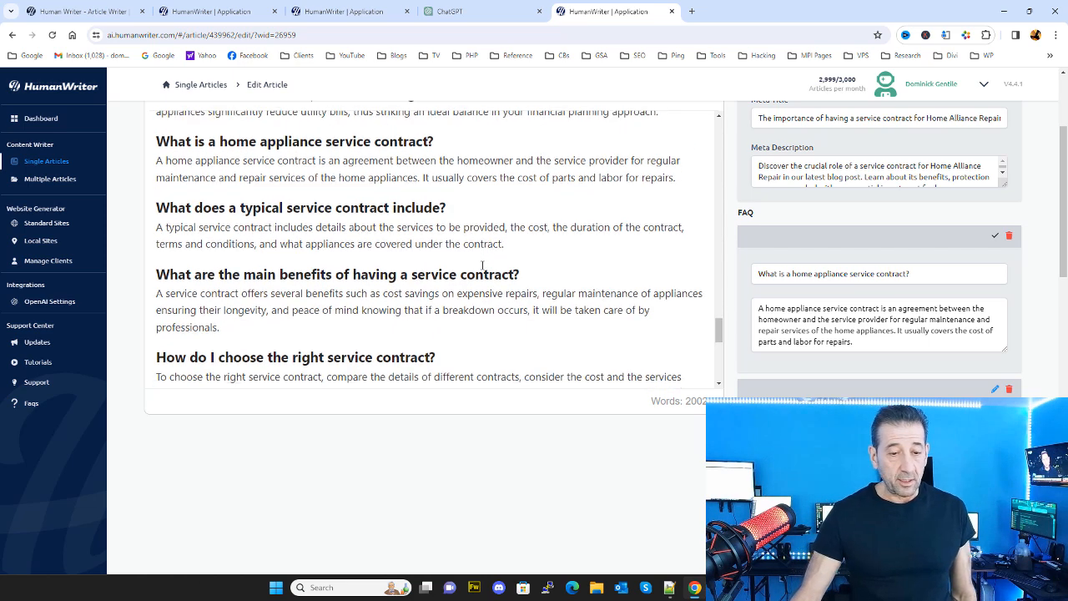
scroll(478, 259, down, 3)
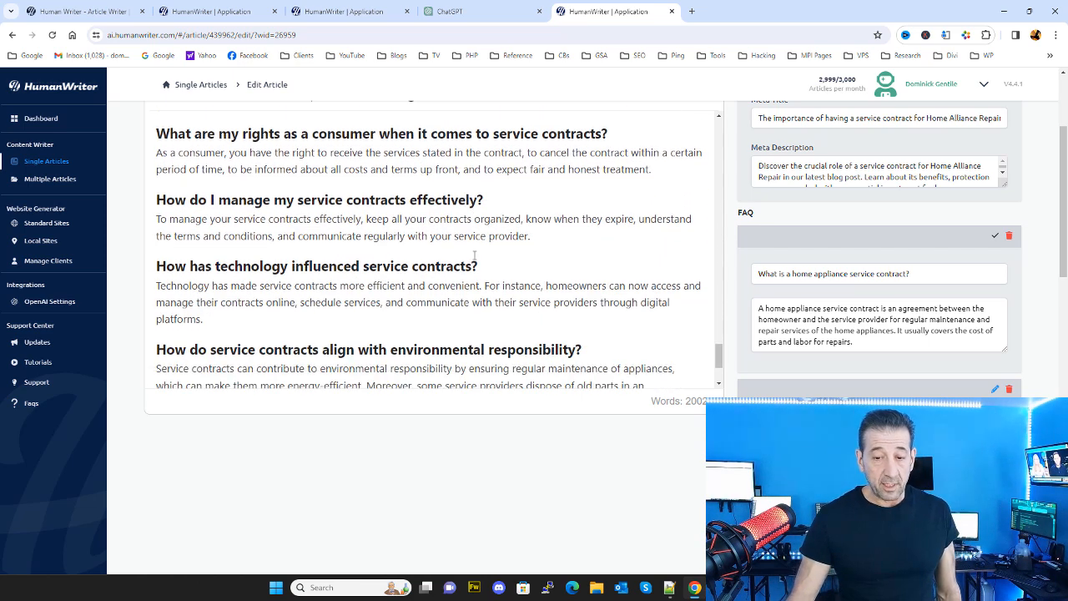
scroll(475, 257, down, 2)
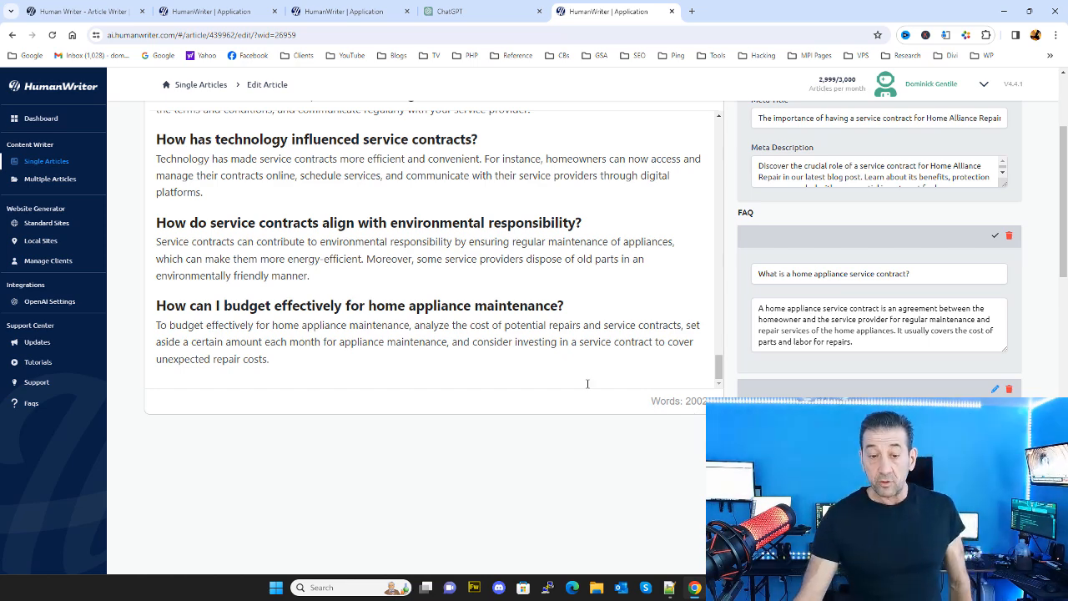
scroll(573, 379, up, 1)
scroll(573, 379, up, 3)
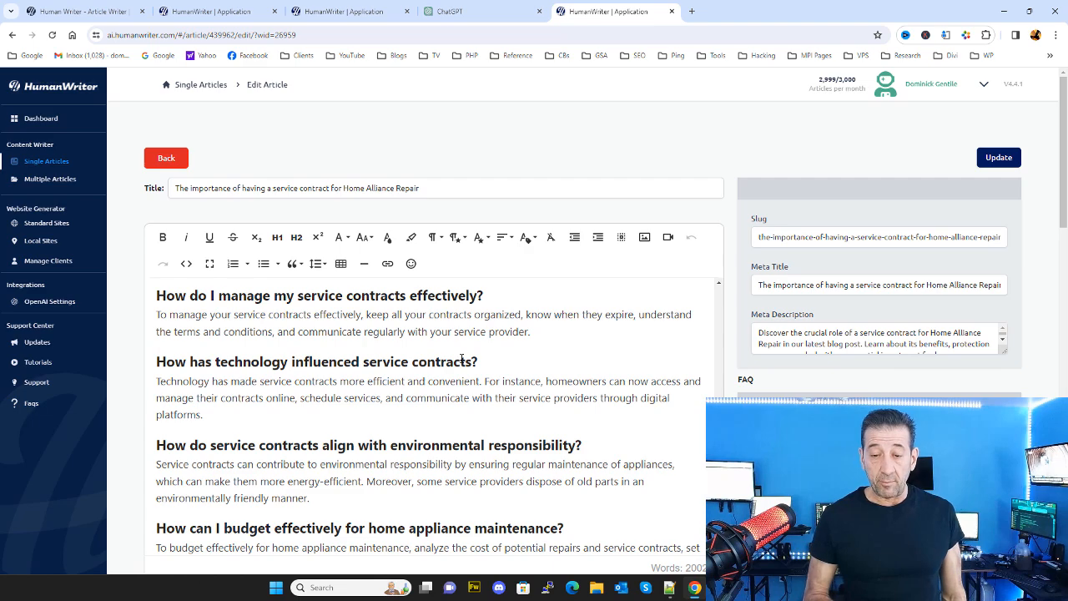
scroll(243, 433, down, 3)
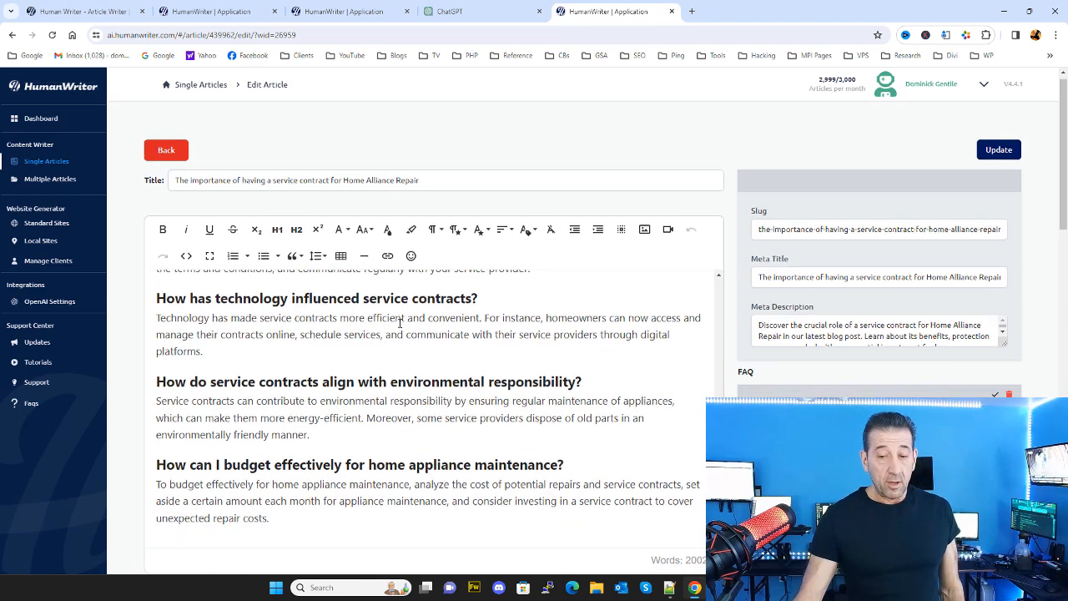
scroll(411, 322, up, 2)
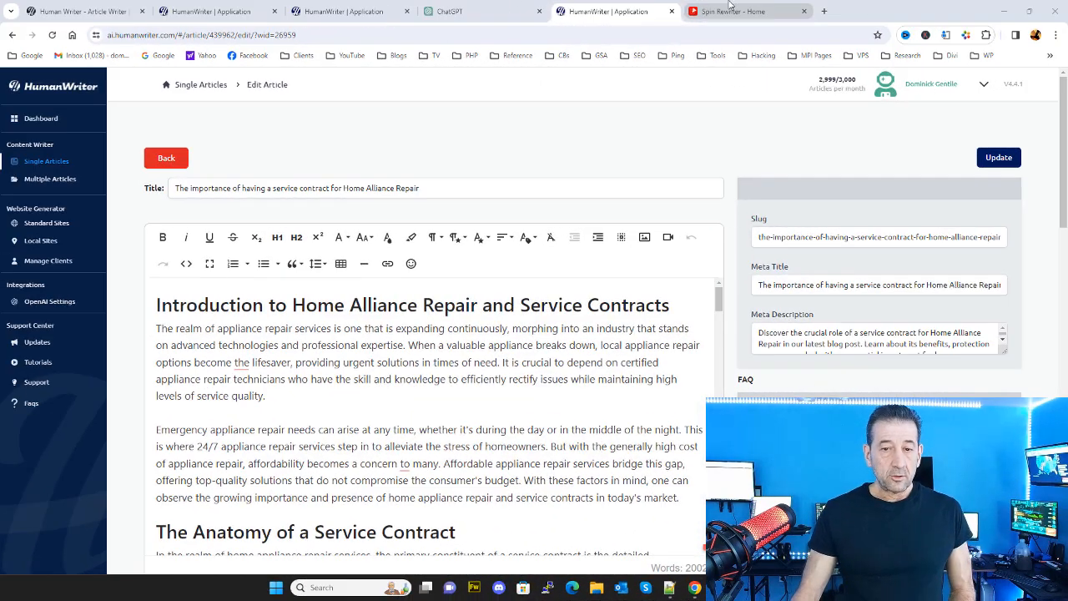
- Copy the entire article body from the HumanWriter editor into a new single-article rewrite in Spin Rewriter
click(730, 11)
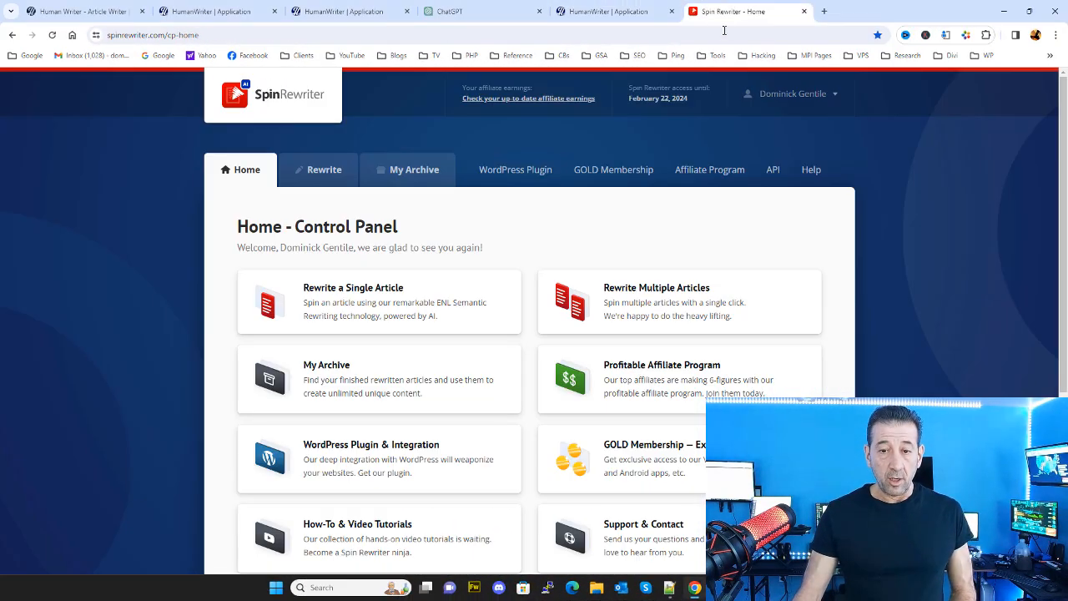
click(321, 314)
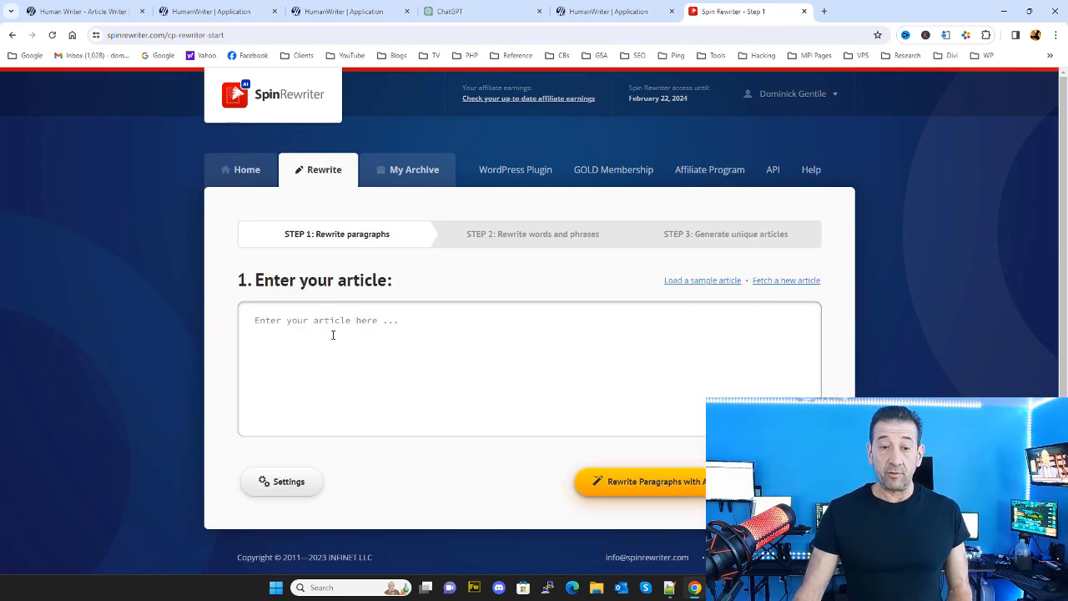
click(580, 16)
right_click(419, 357)
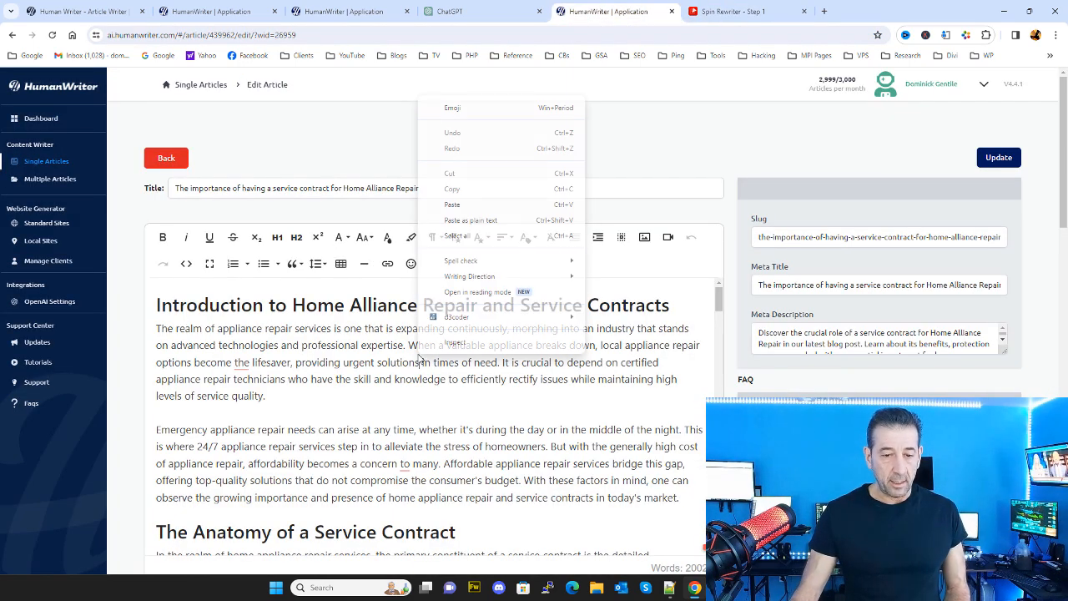
click(469, 236)
right_click(438, 322)
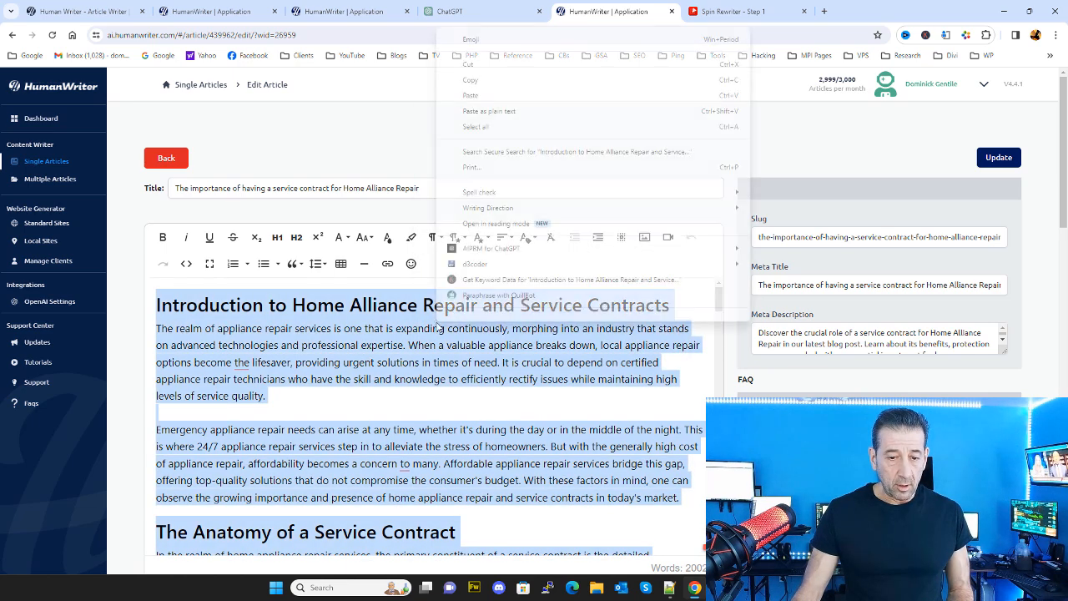
click(471, 85)
click(734, 10)
click(400, 342)
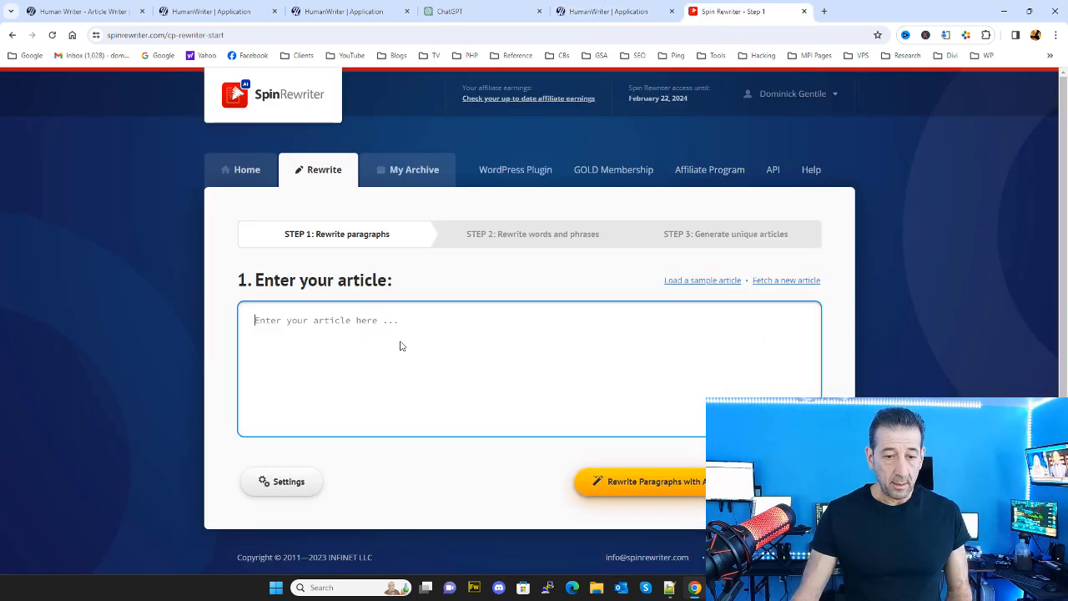
right_click(401, 341)
click(421, 191)
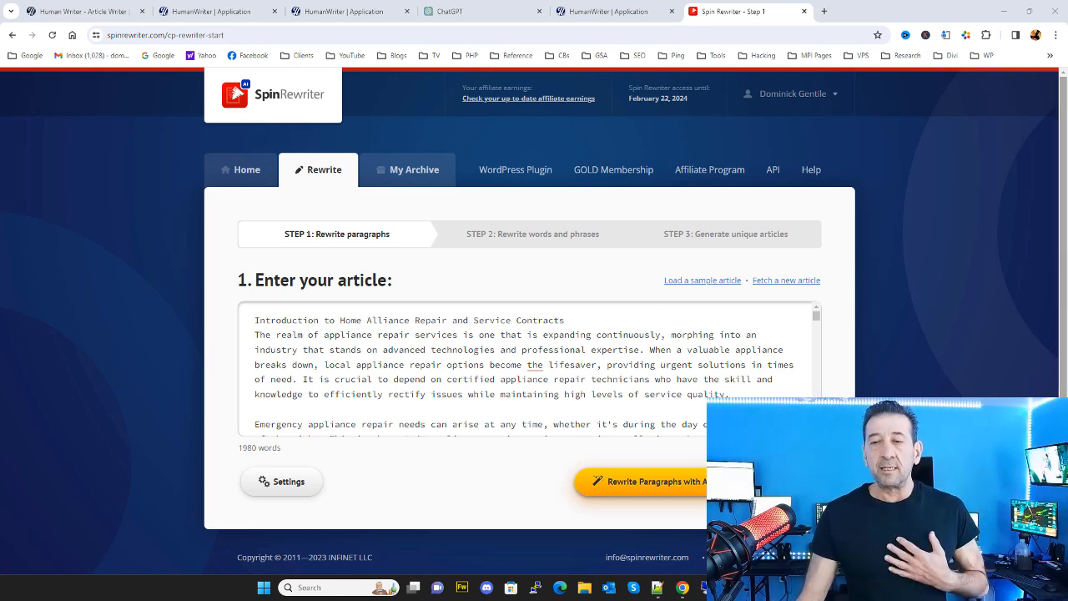
- Switch to Notepad++ and look through the full list of appliance repair keyword phrases
click(1003, 11)
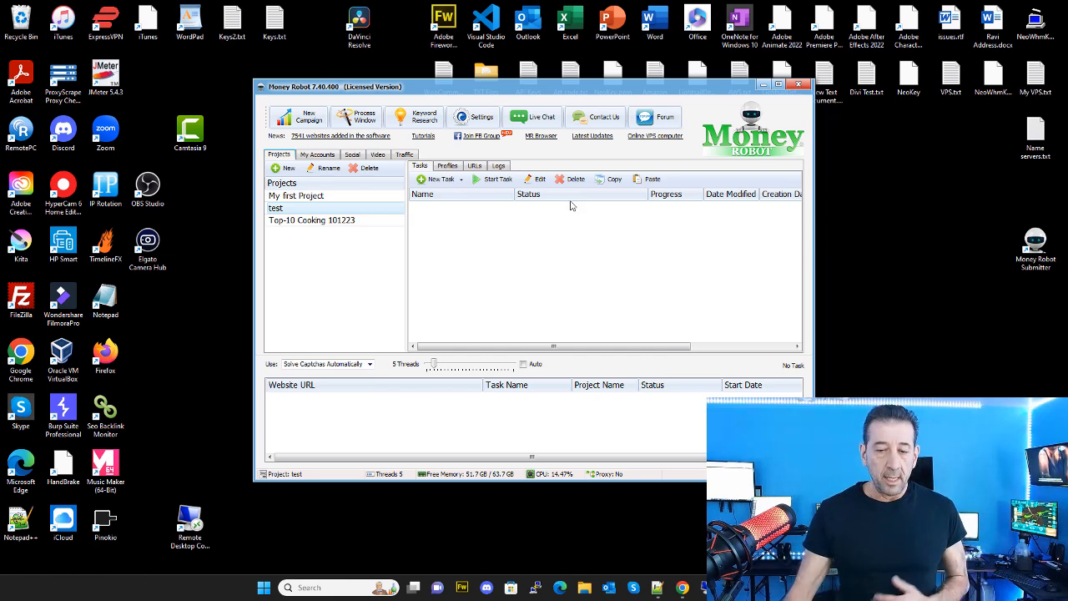
click(657, 587)
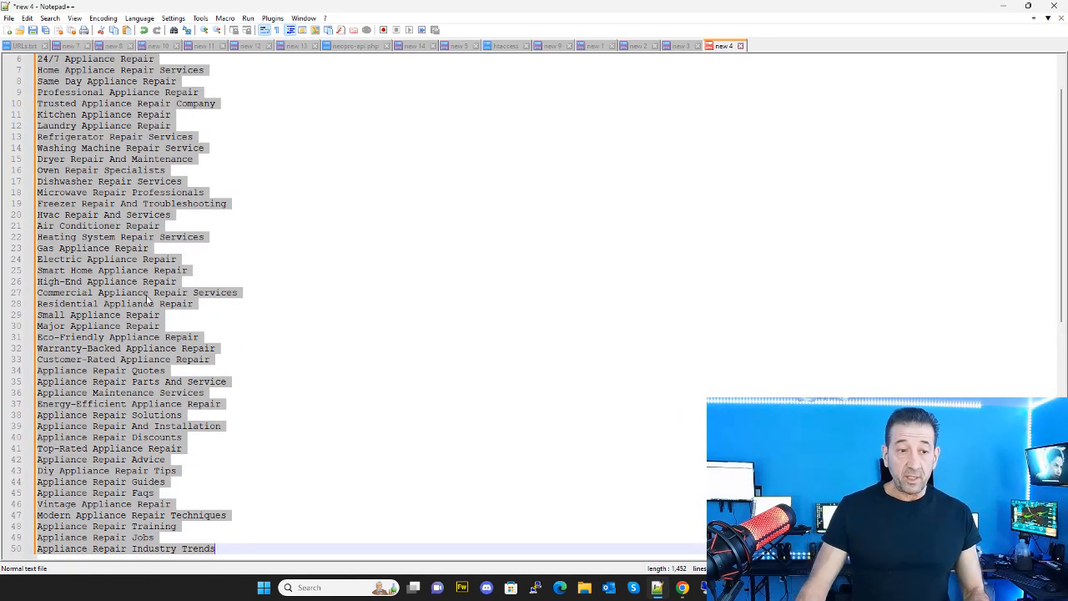
scroll(109, 236, up, 2)
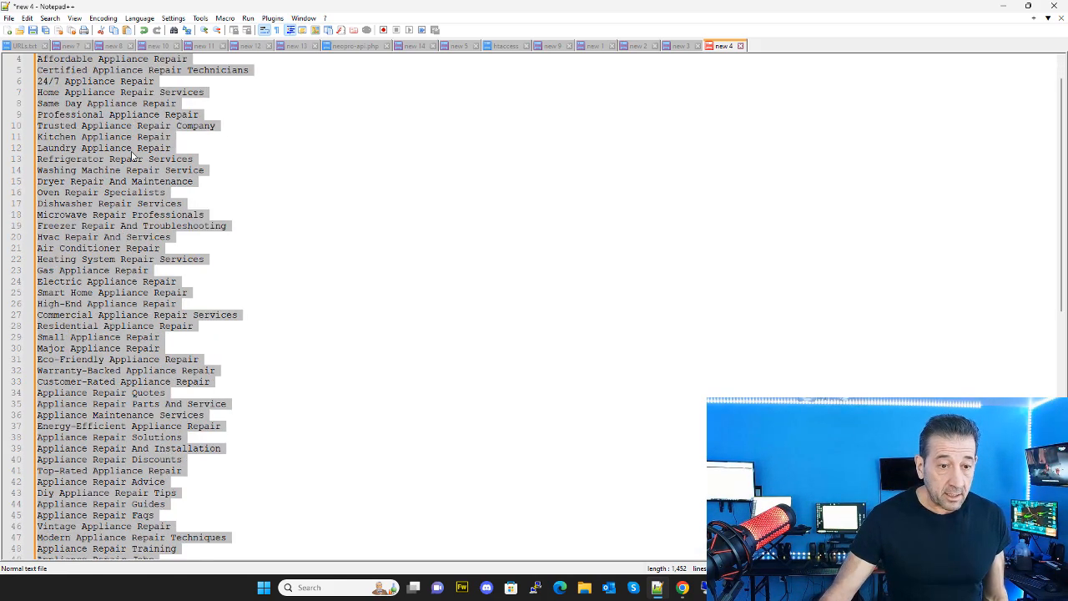
click(133, 208)
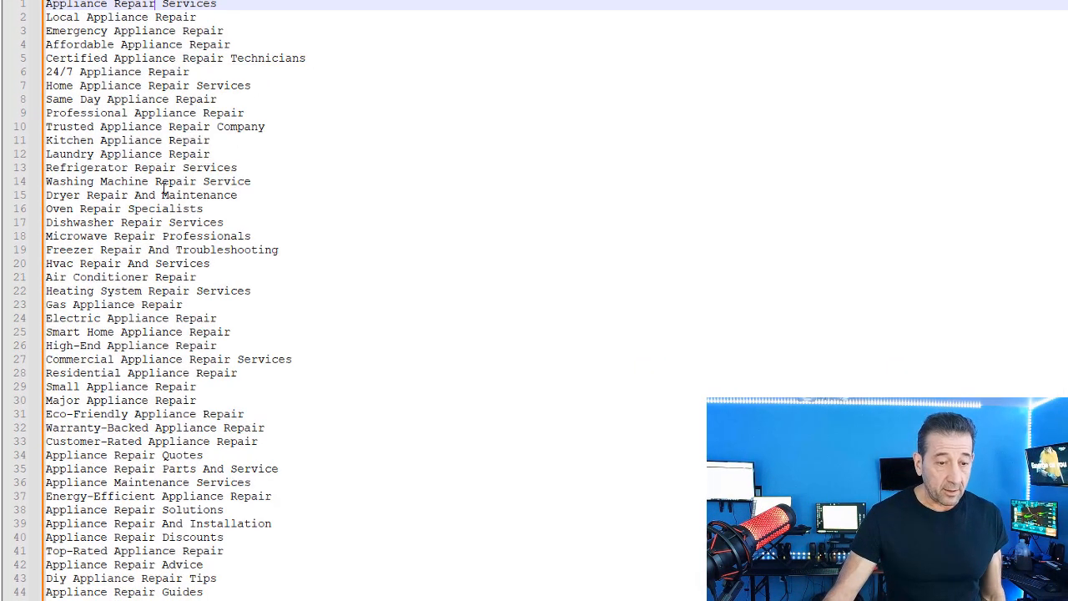
scroll(167, 209, down, 3)
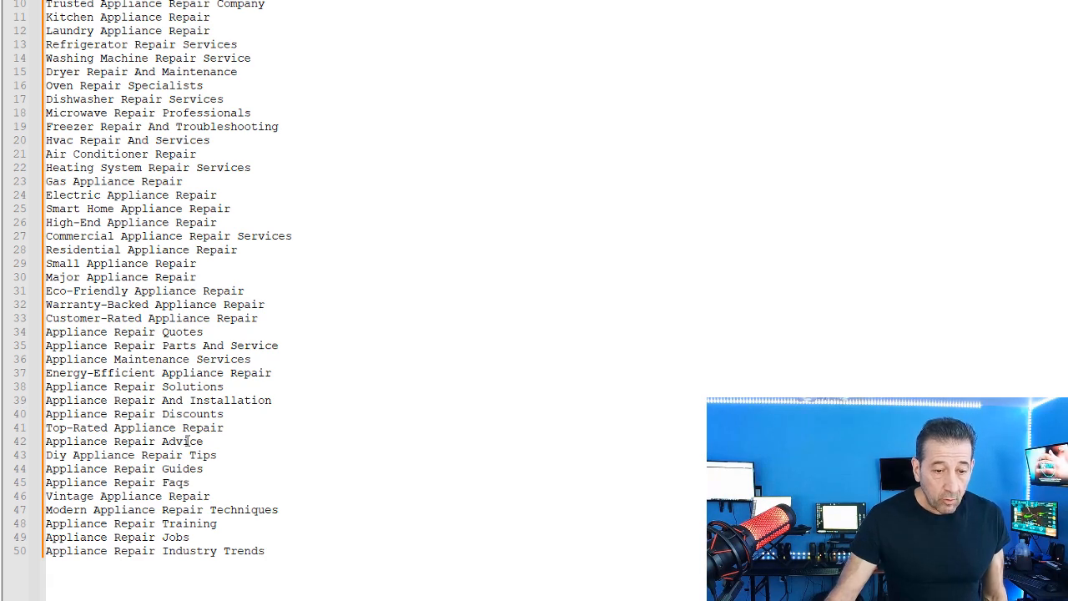
scroll(175, 371, up, 1)
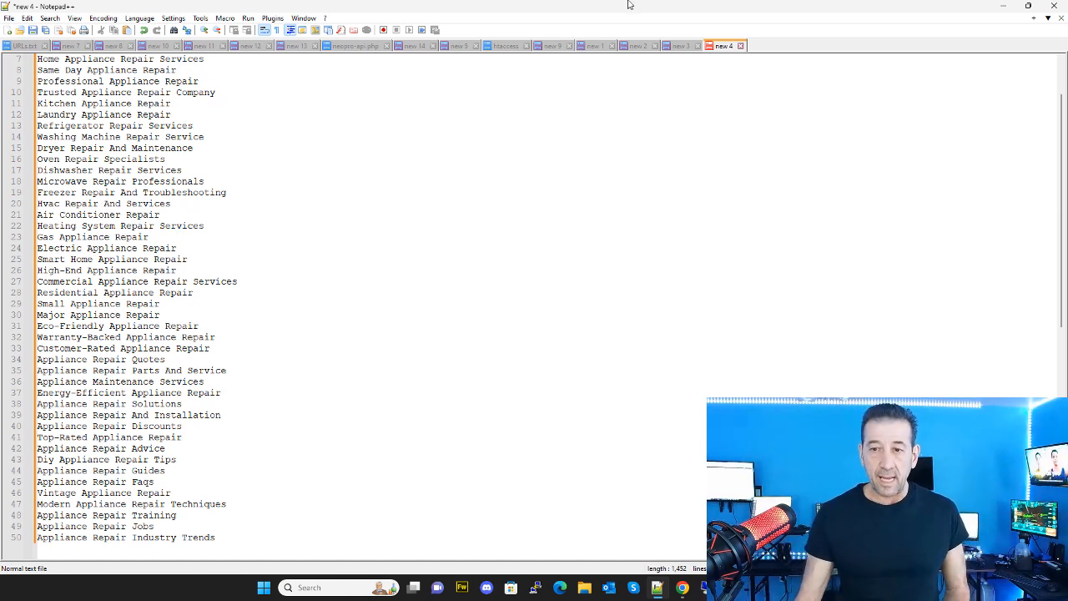
- Switch to Money Robot, start a new tiered SEO campaign, and paste the appliance repair phrases as its keywords to rank for
click(1004, 6)
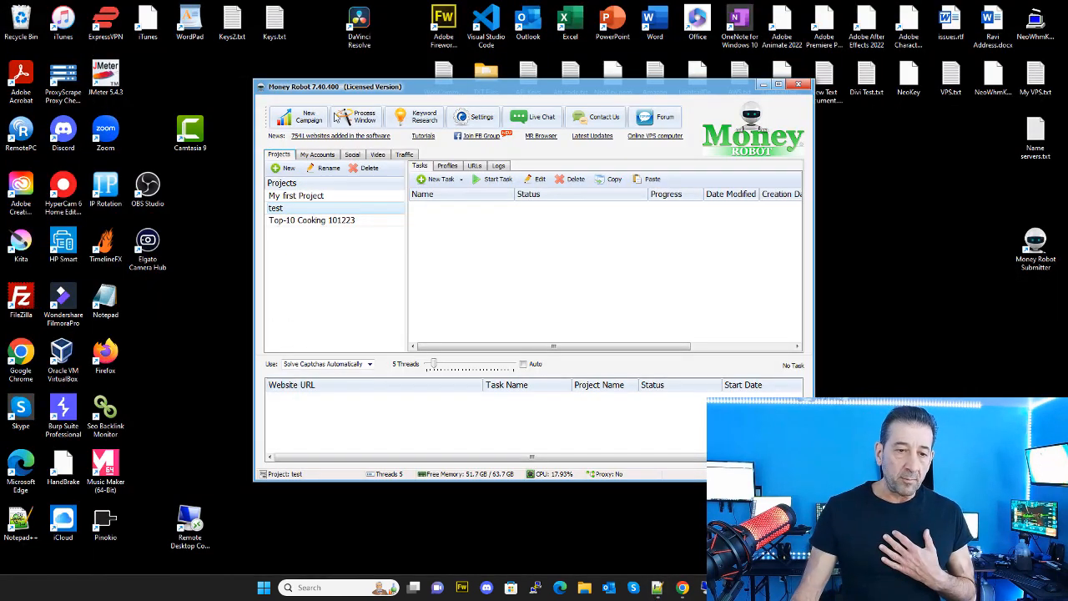
click(300, 117)
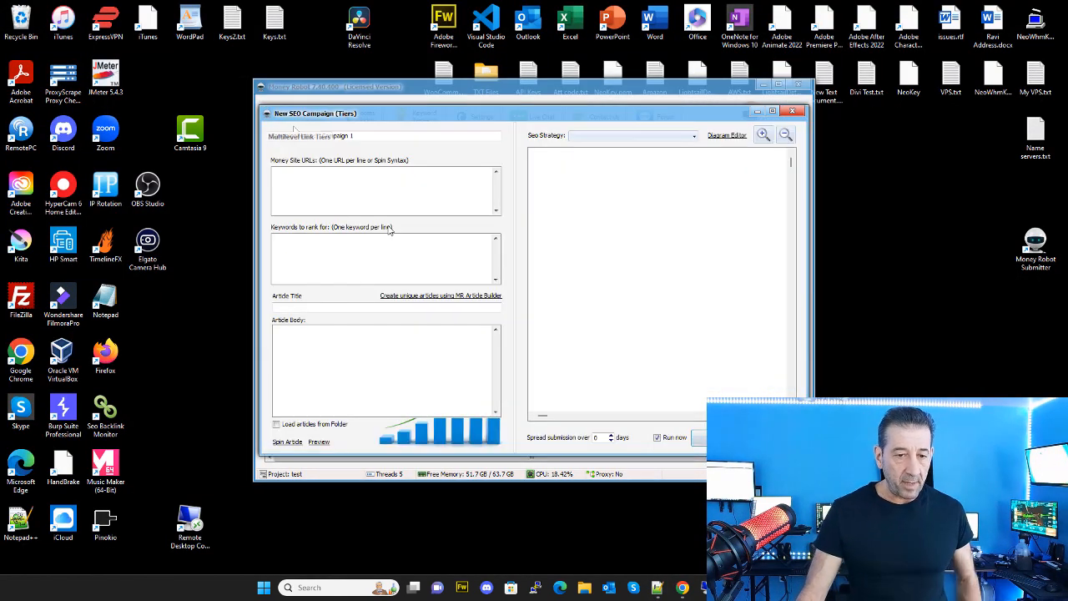
right_click(349, 244)
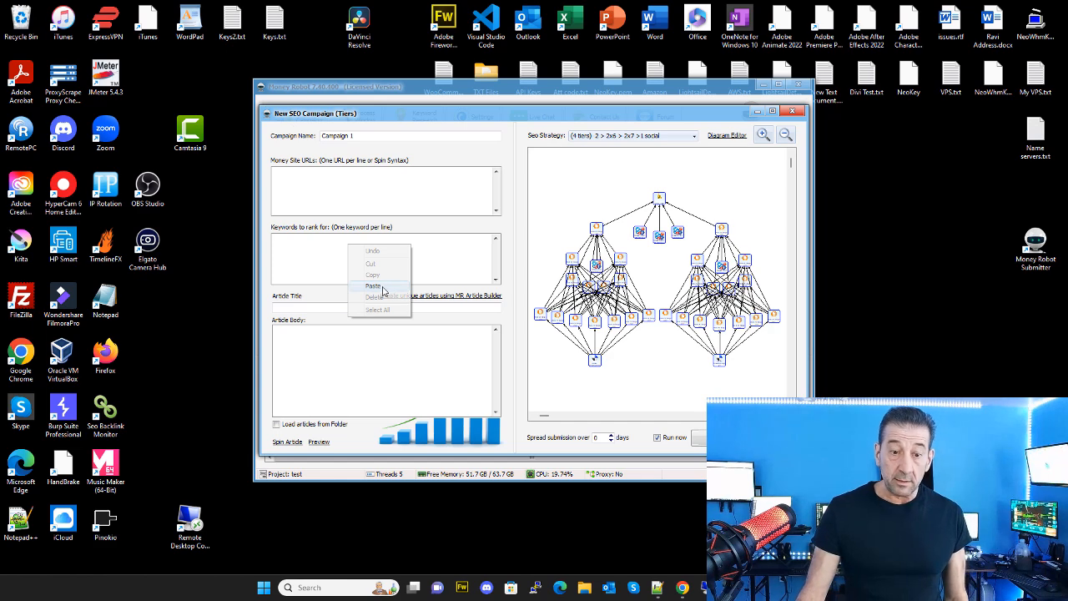
click(384, 289)
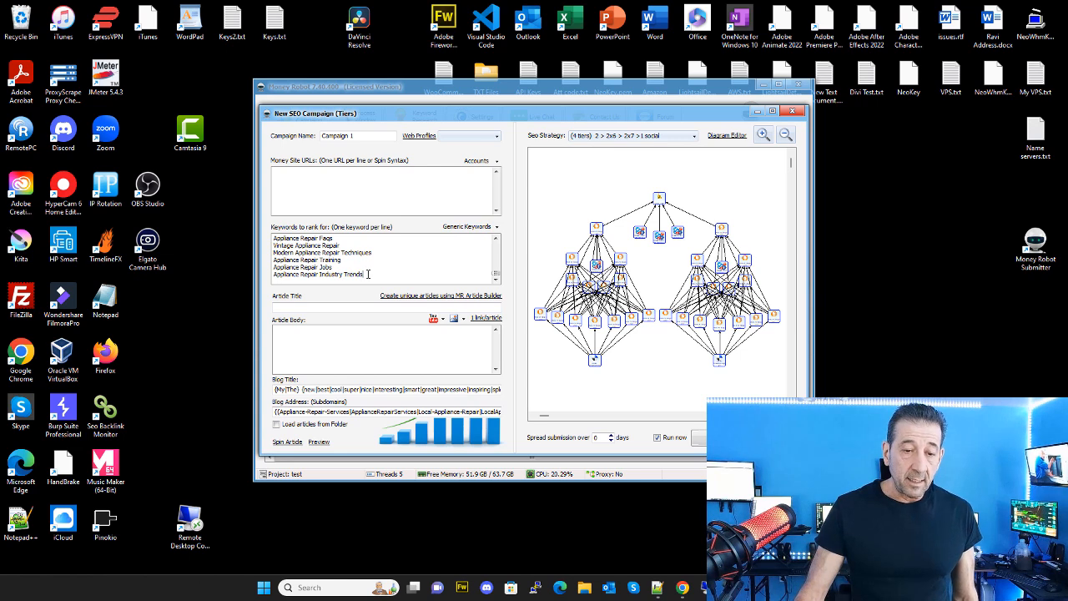
- Replace the campaign's cooking-related generic keywords with the appliance repair phrases, set generic keyword use to 100%, and save
click(468, 227)
right_click(444, 278)
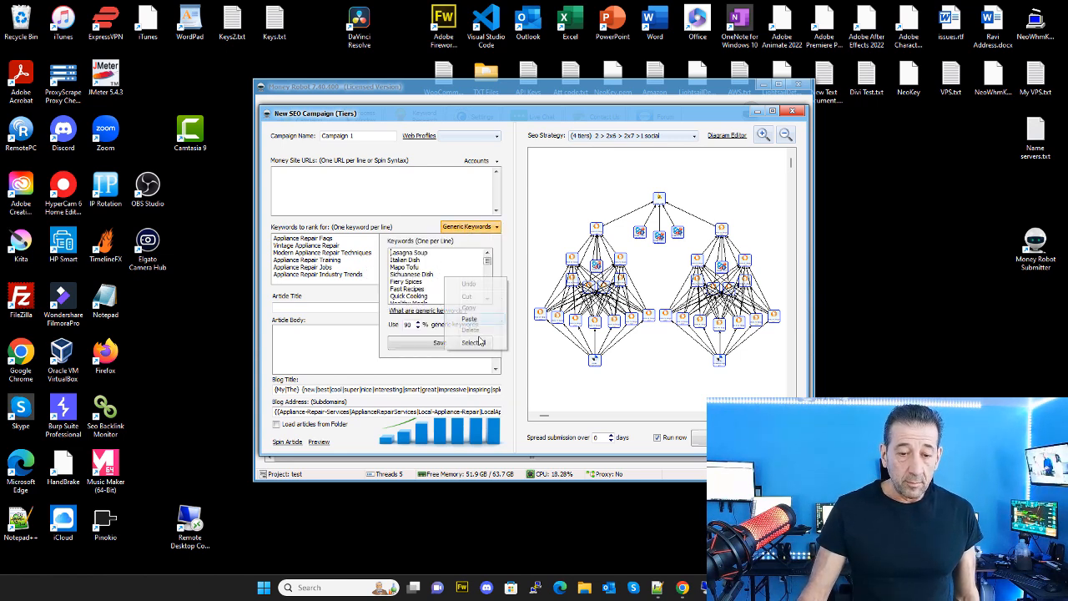
click(473, 343)
right_click(430, 278)
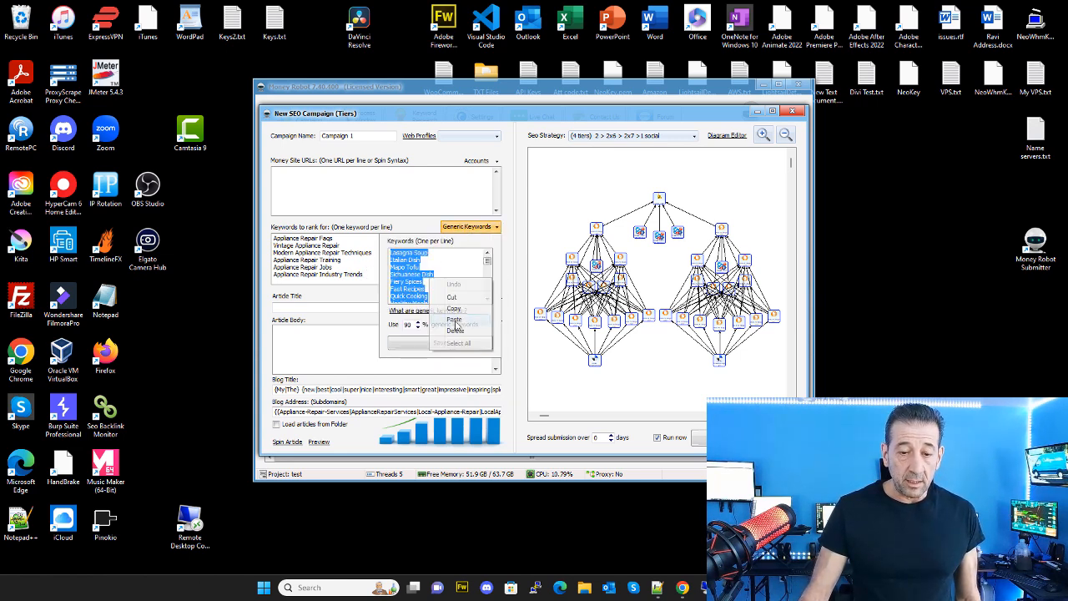
click(453, 320)
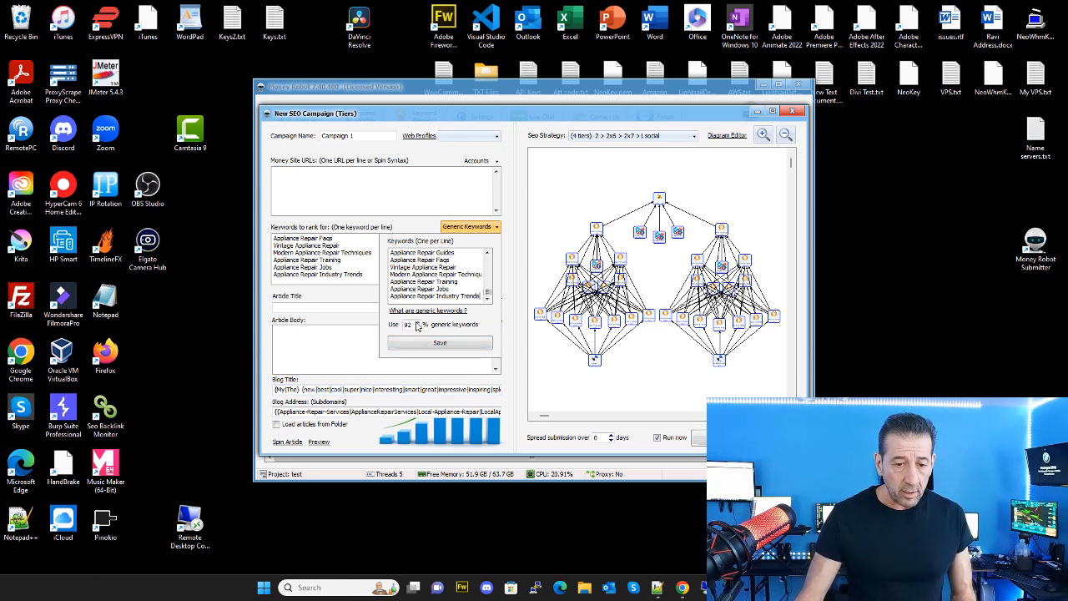
click(418, 323)
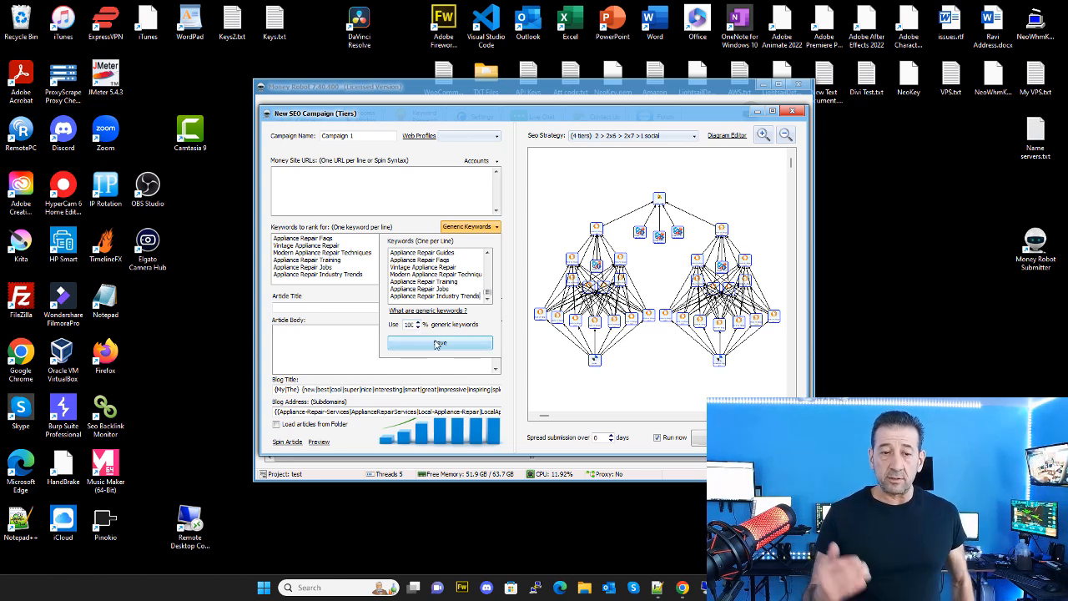
click(437, 343)
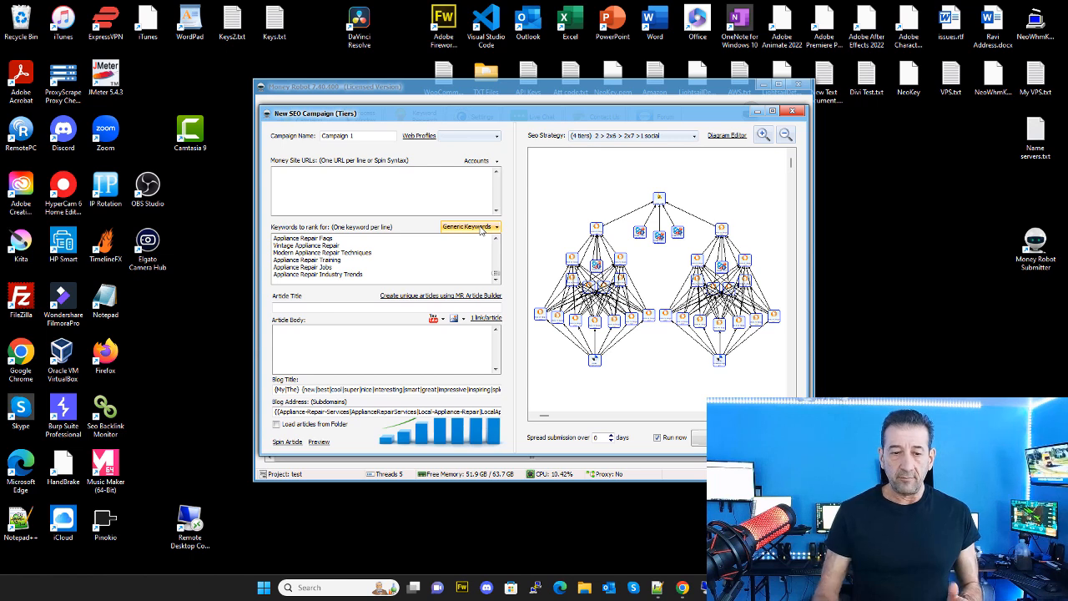
- Set the campaign to load its articles from a folder, with the folder's articles spun
click(277, 425)
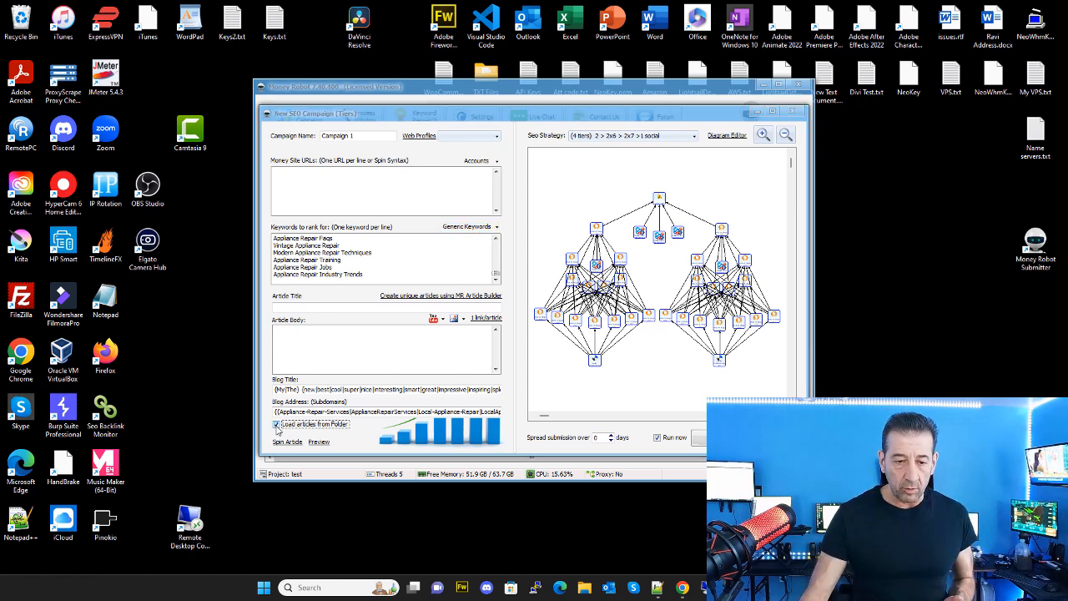
click(454, 399)
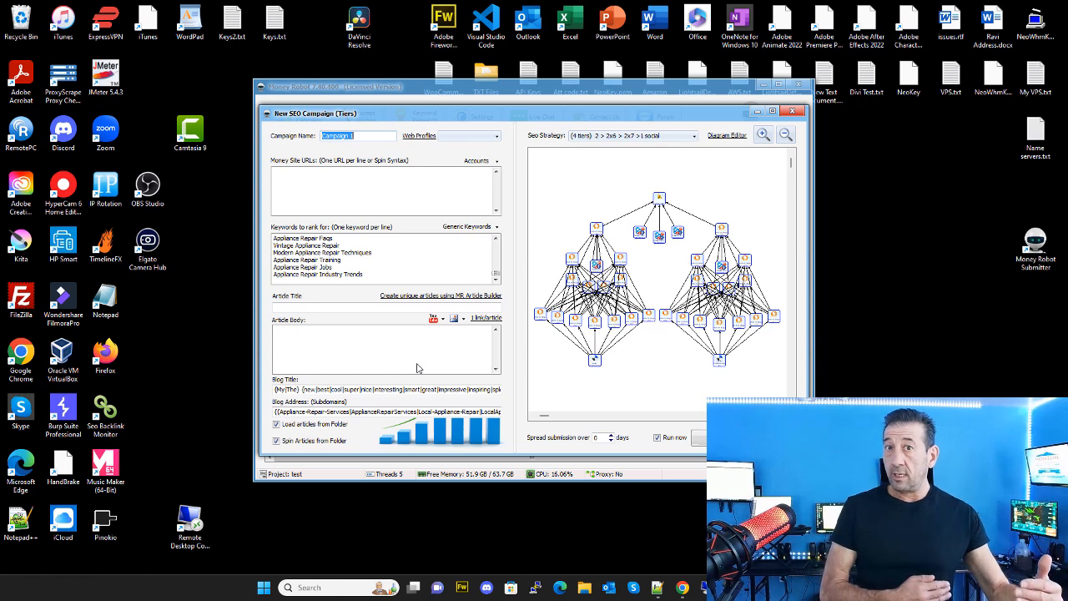
click(377, 275)
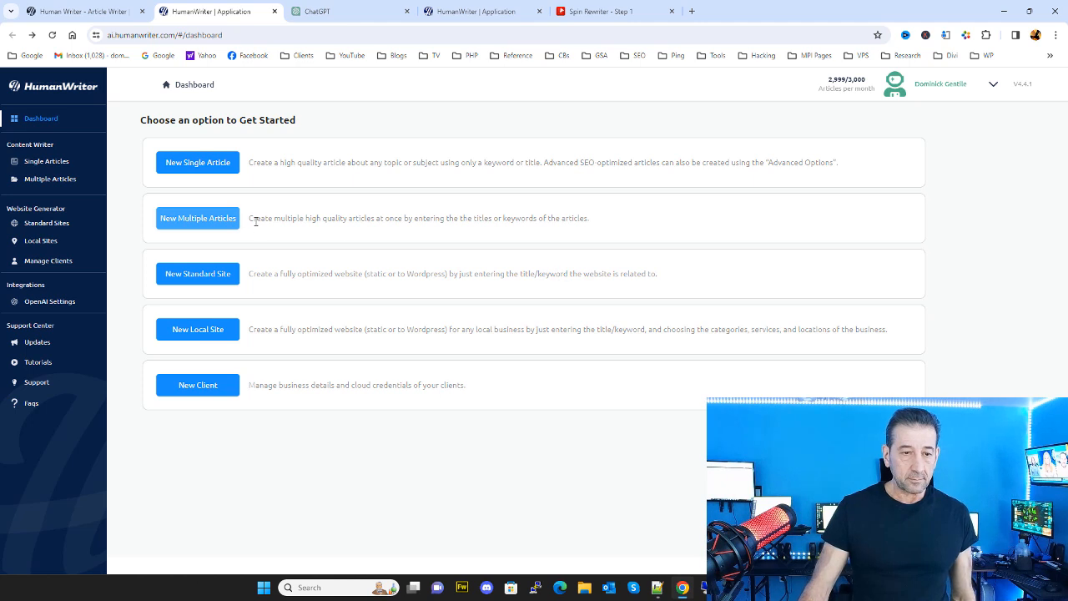
- Start a new multiple-articles project in HumanWriter and name it "Appliance Repair"
click(205, 221)
click(315, 182)
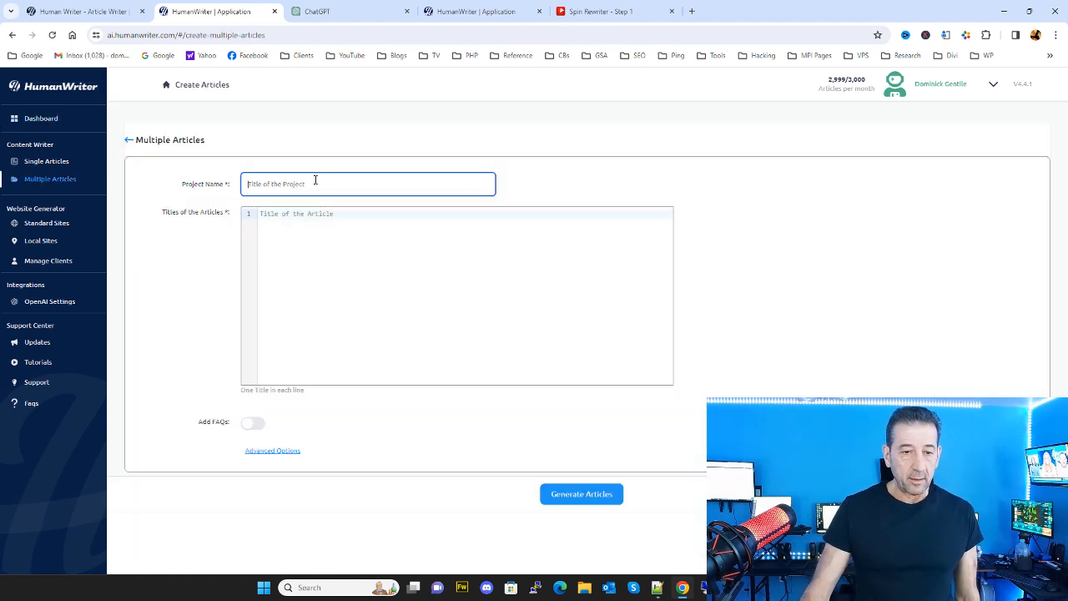
text(A)
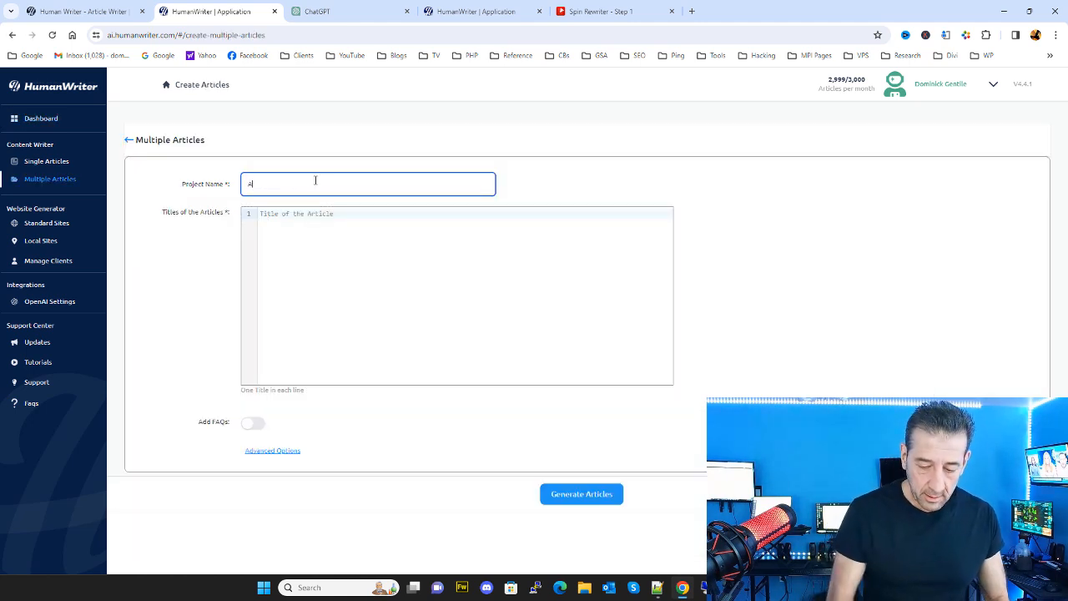
text(ppliance Repair)
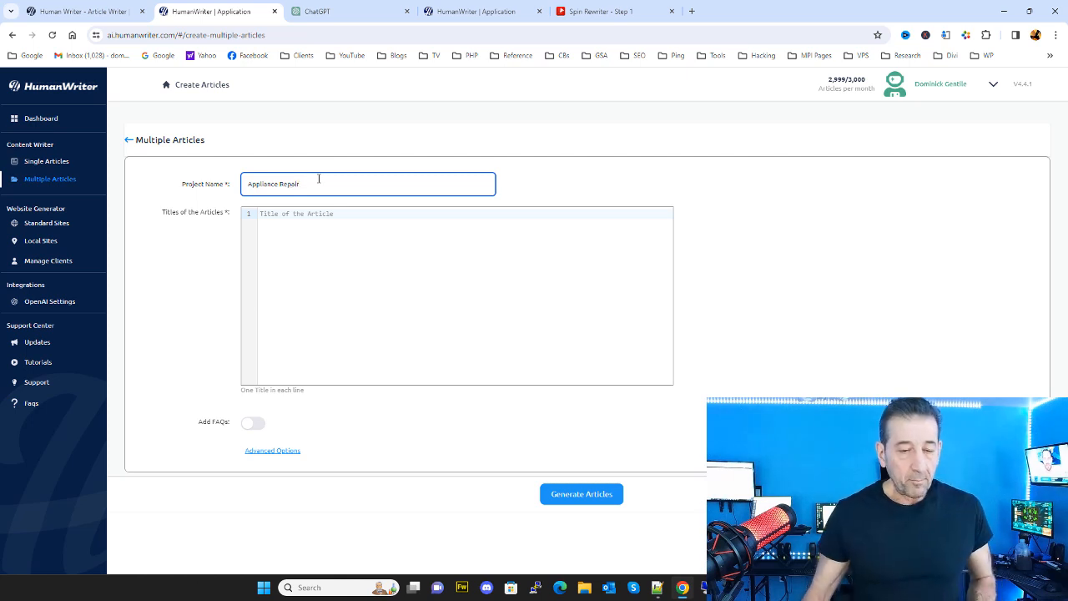
click(342, 222)
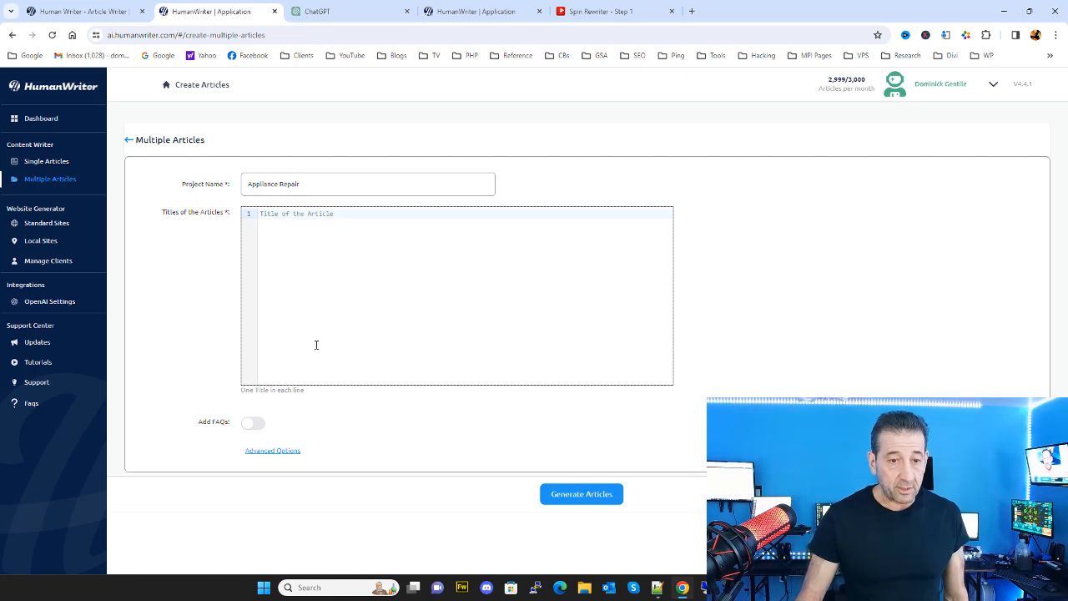
- Review the ChatGPT prompts asking for 10 home appliance repair titles without quotes, along with their replies
click(324, 9)
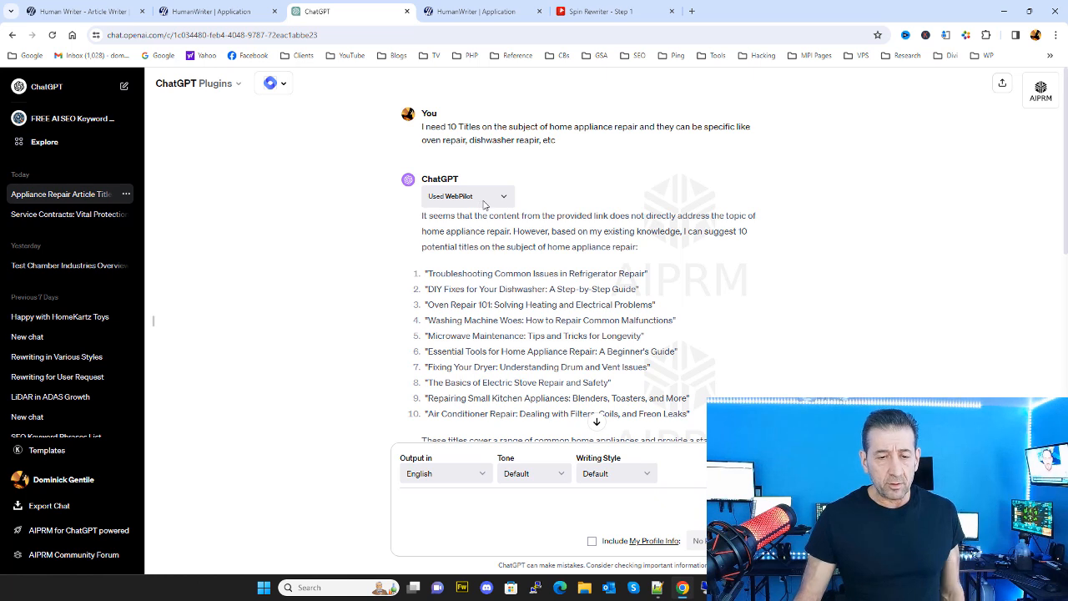
drag(421, 127, 661, 140)
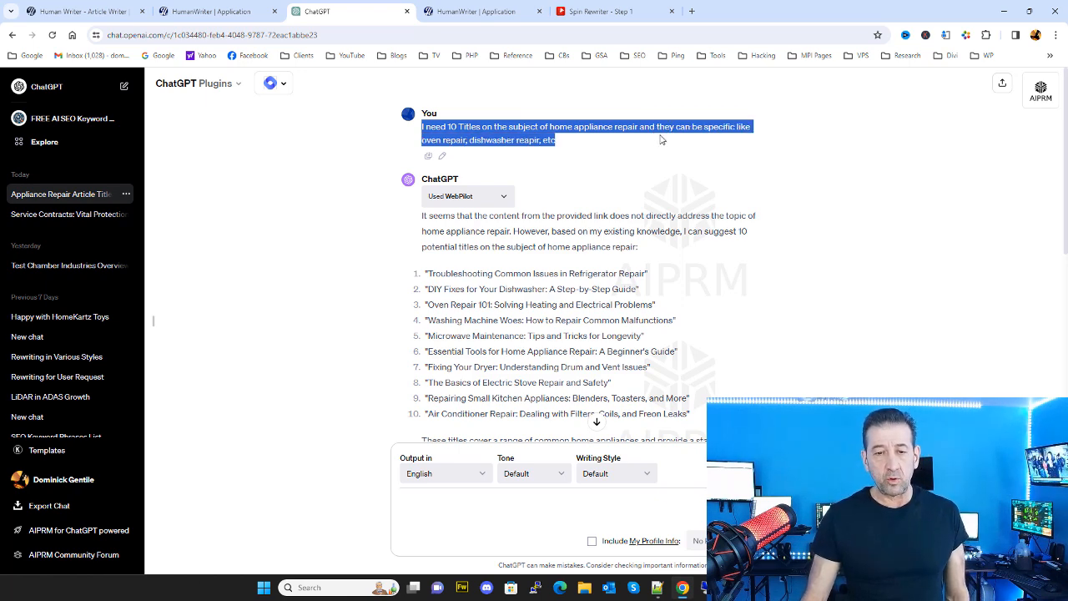
scroll(751, 192, down, 2)
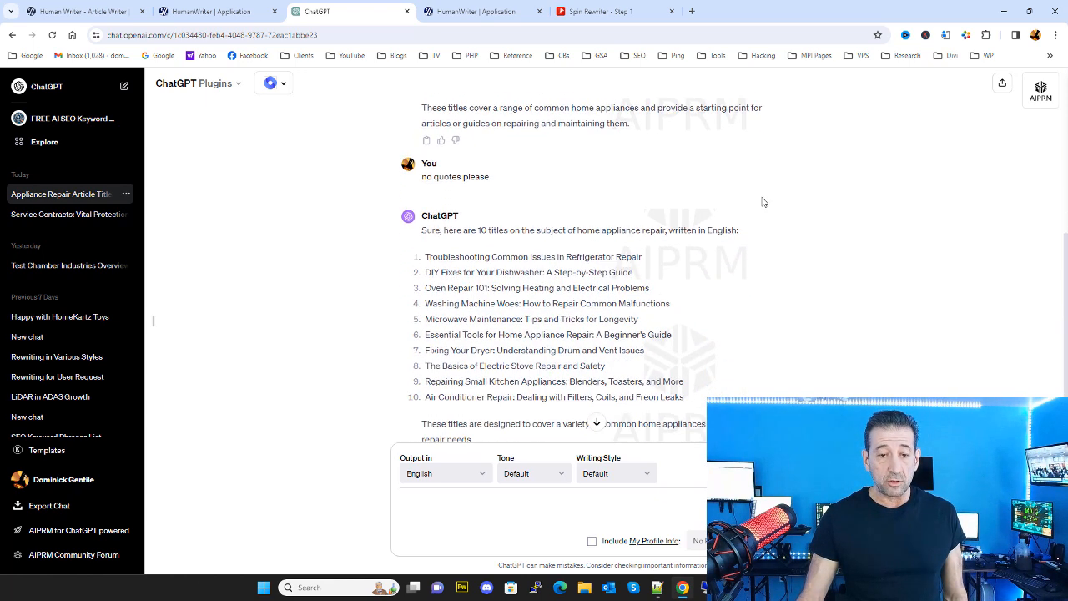
drag(503, 175, 417, 173)
click(811, 190)
scroll(868, 200, down, 1)
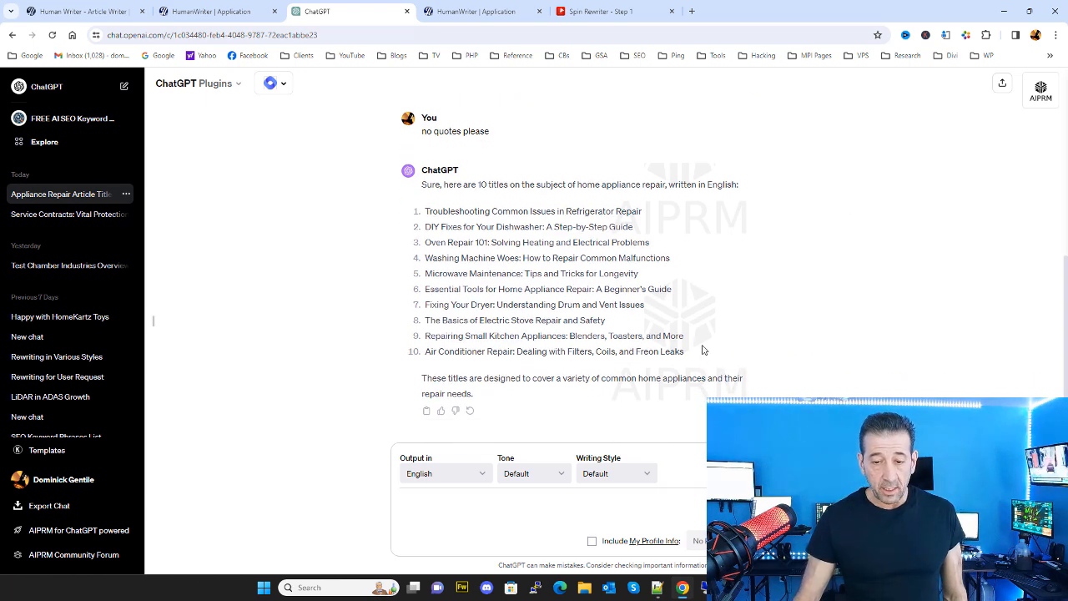
- Copy ChatGPT's ten unquoted appliance repair titles into the article titles of HumanWriter's Appliance Repair project
drag(684, 351, 424, 210)
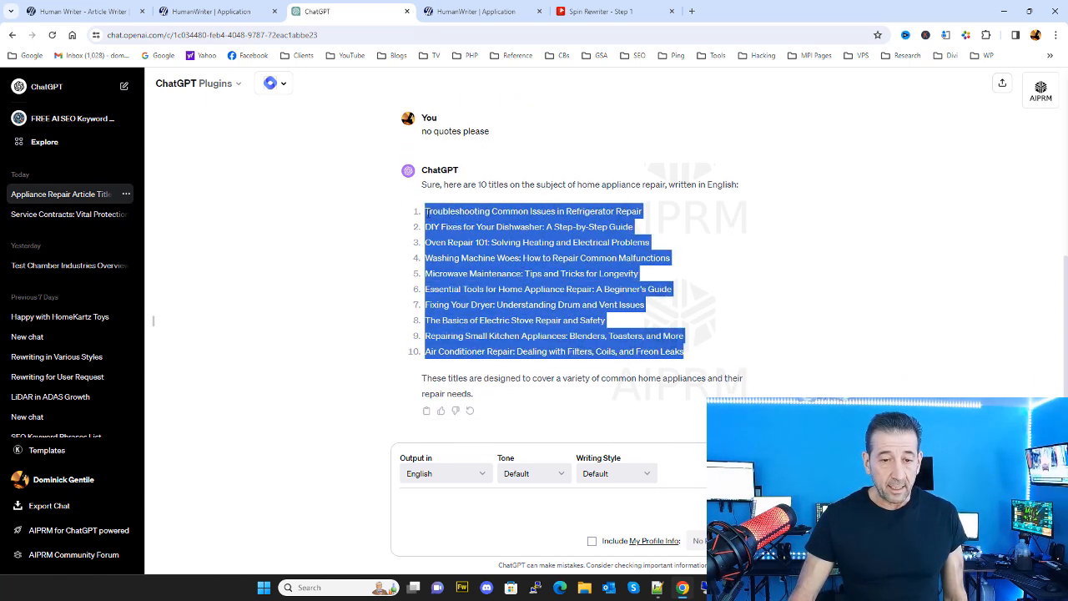
right_click(480, 221)
click(534, 232)
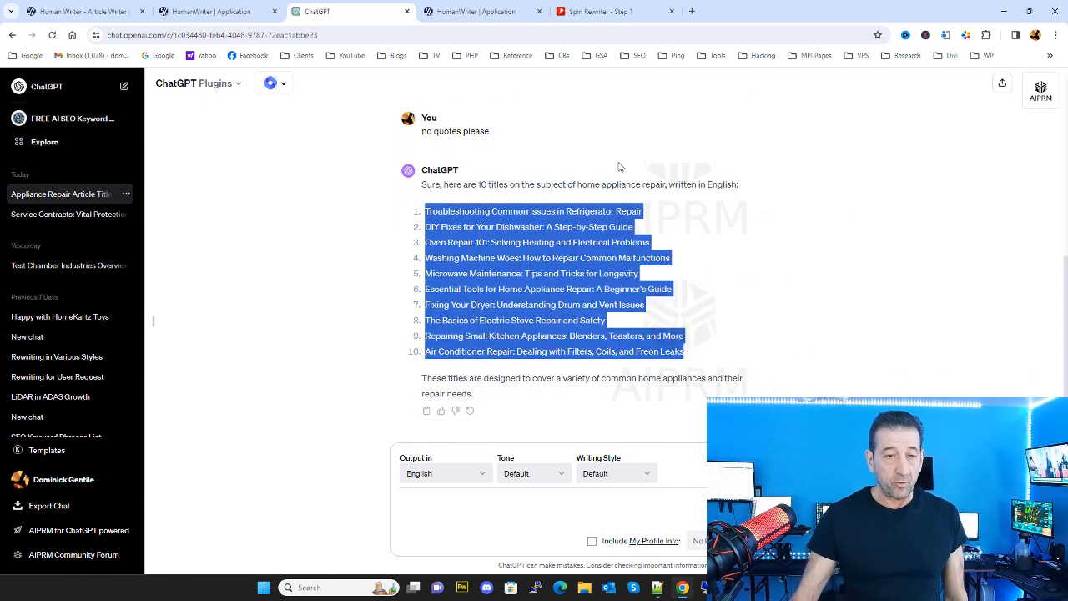
click(192, 11)
right_click(355, 261)
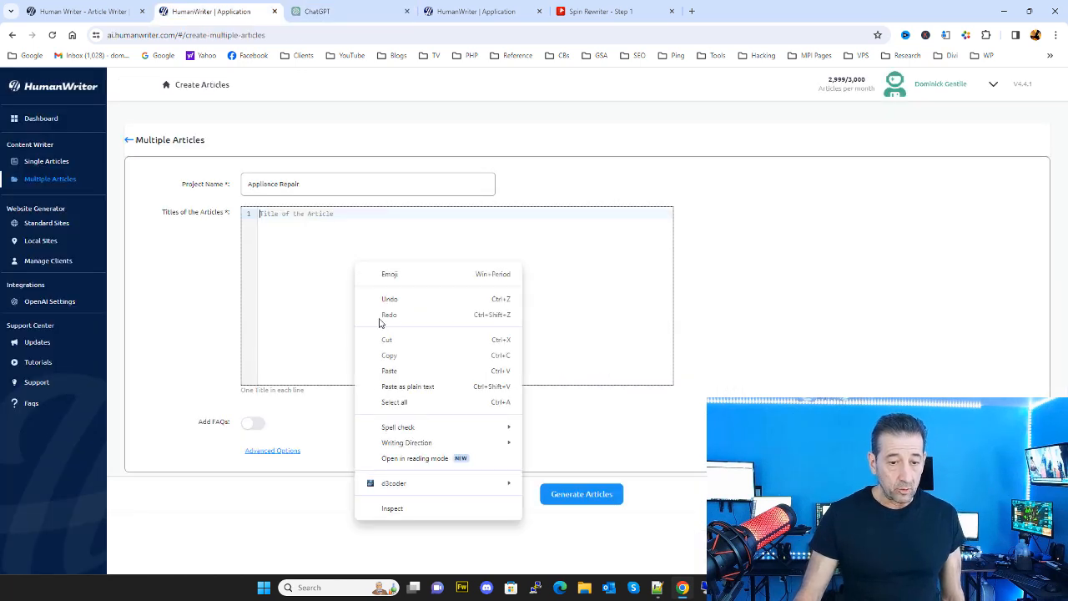
click(396, 370)
- Show the project's advanced options and set the AI model to GPT 4
click(275, 451)
scroll(491, 405, down, 2)
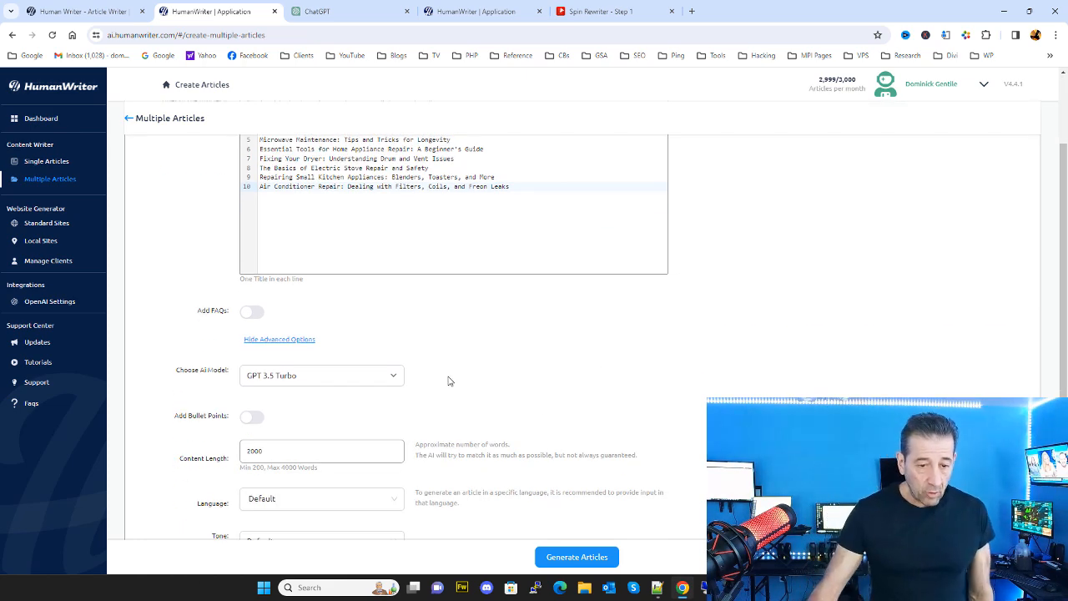
scroll(391, 373, down, 2)
click(390, 274)
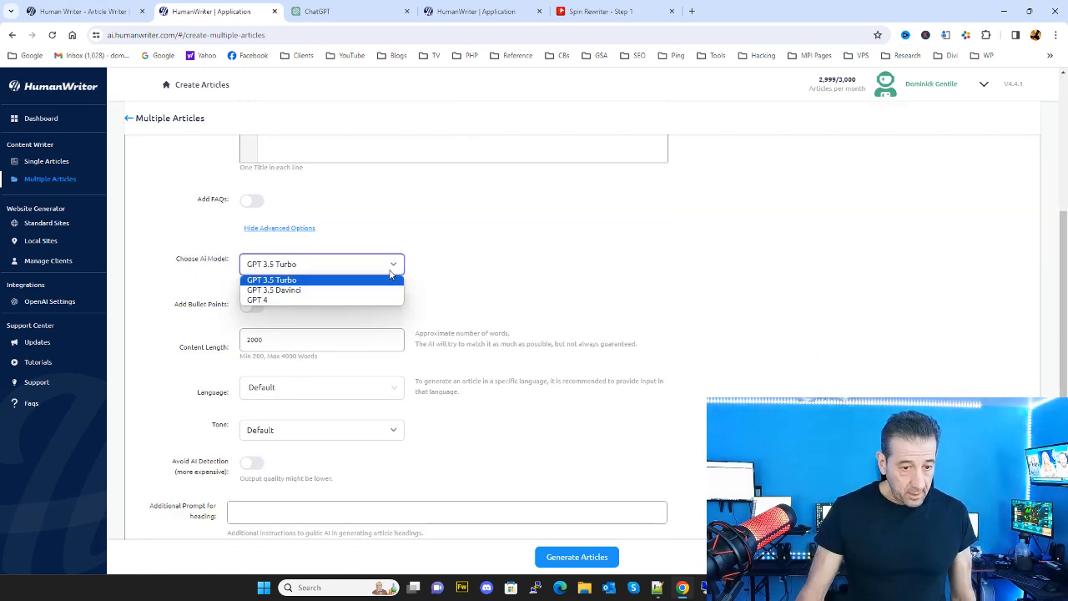
click(350, 301)
- Enable bullet points for the articles and set the content length to 1600 words
scroll(273, 317, down, 1)
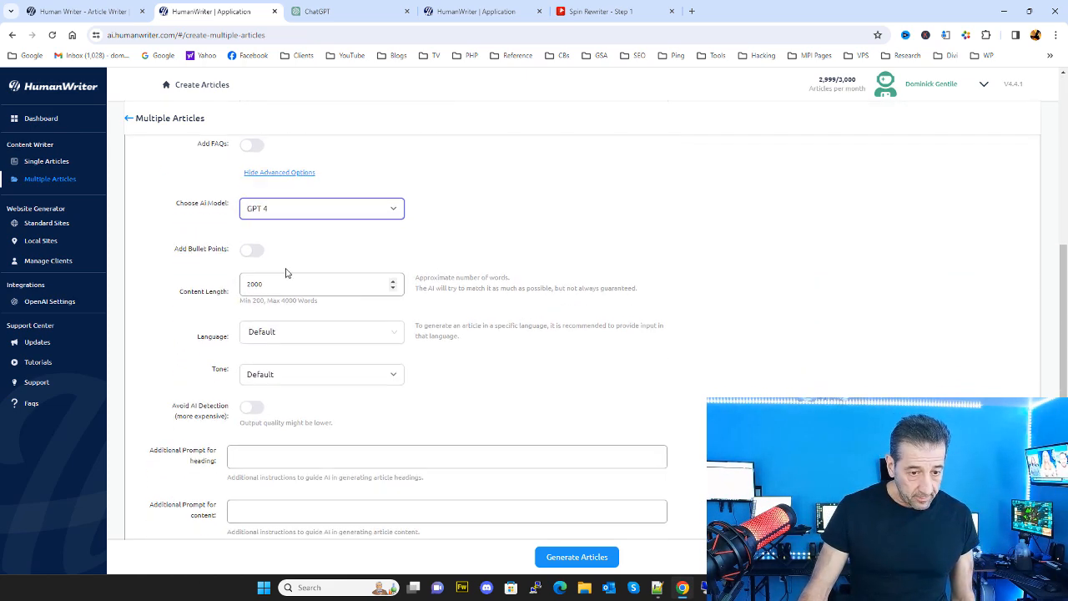
click(252, 250)
drag(340, 317, 178, 317)
text(1)
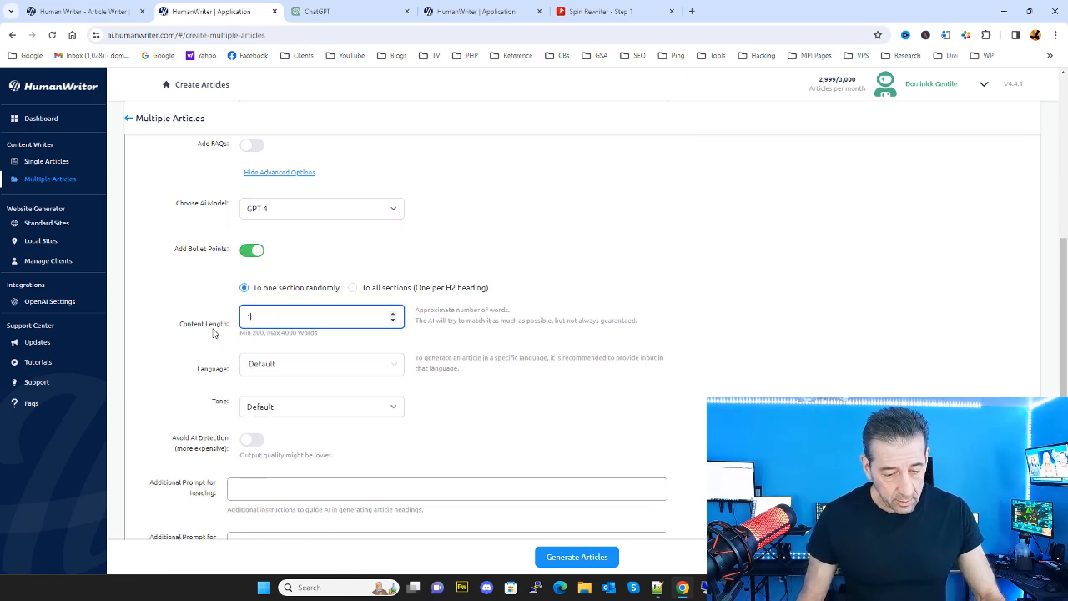
text(600)
scroll(302, 347, down, 1)
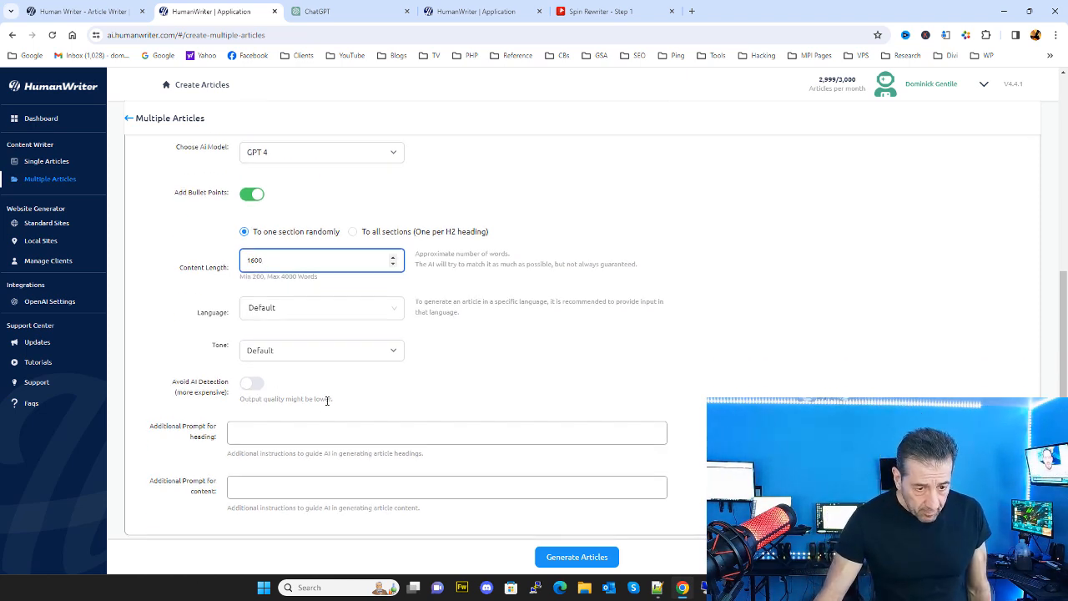
- Set the tone of the Appliance Repair articles to Professional
scroll(431, 364, up, 5)
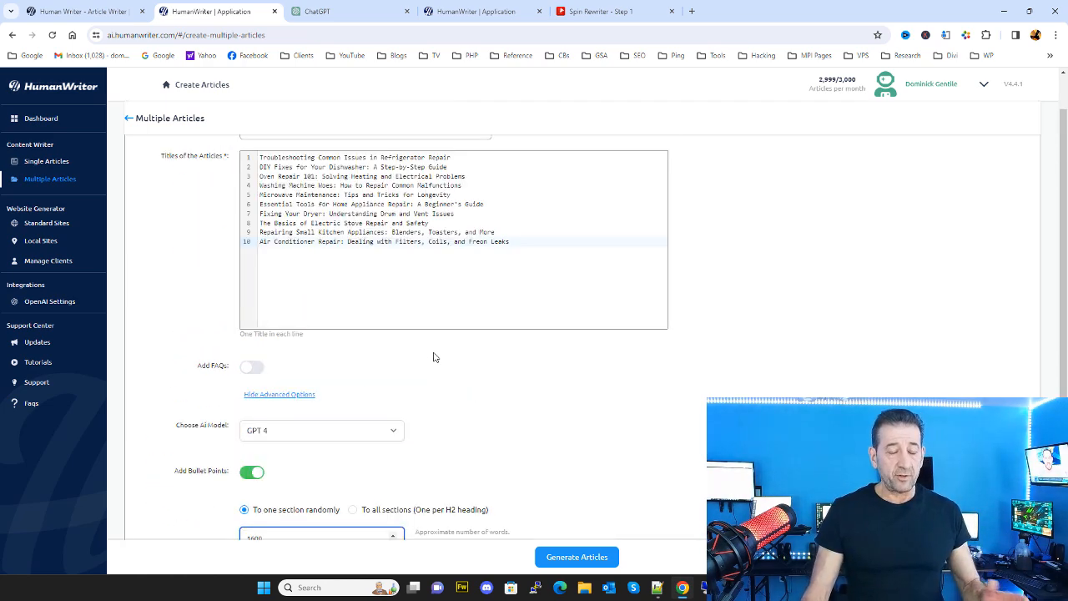
scroll(431, 353, down, 1)
scroll(434, 367, down, 5)
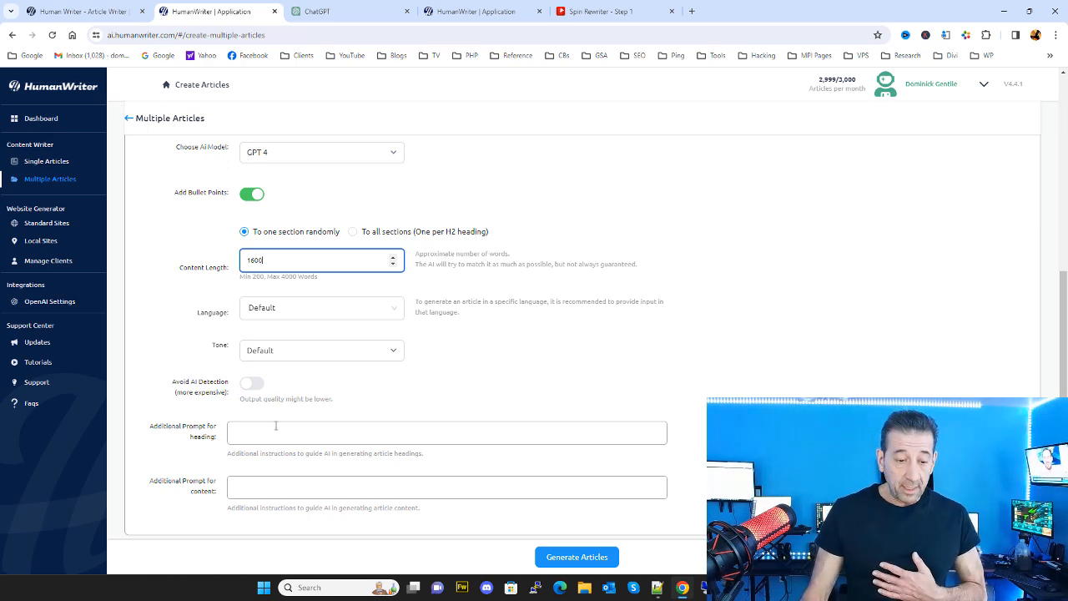
scroll(496, 351, up, 4)
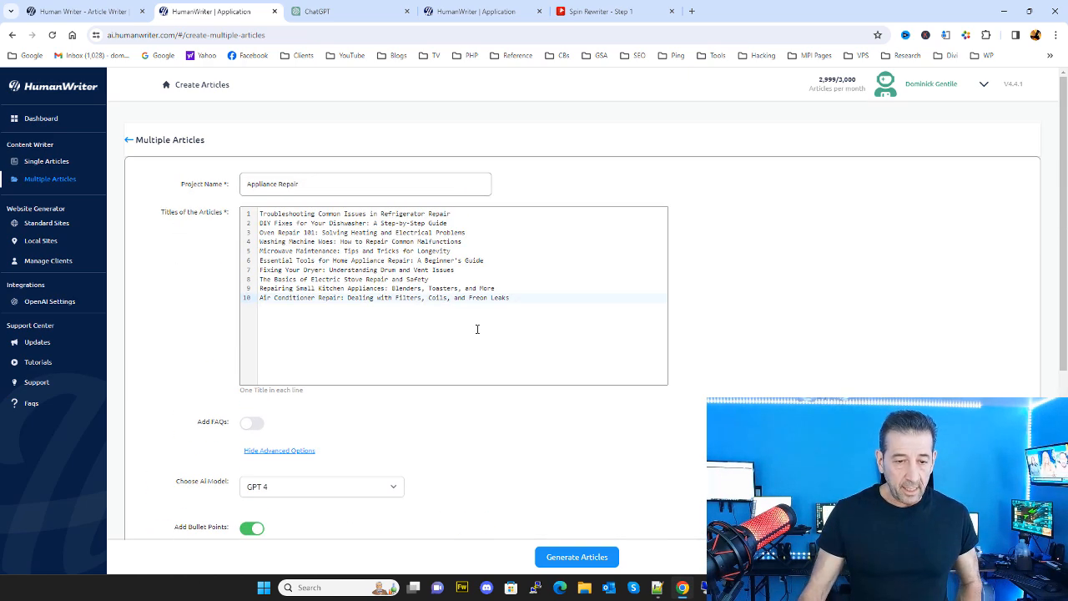
scroll(462, 321, down, 4)
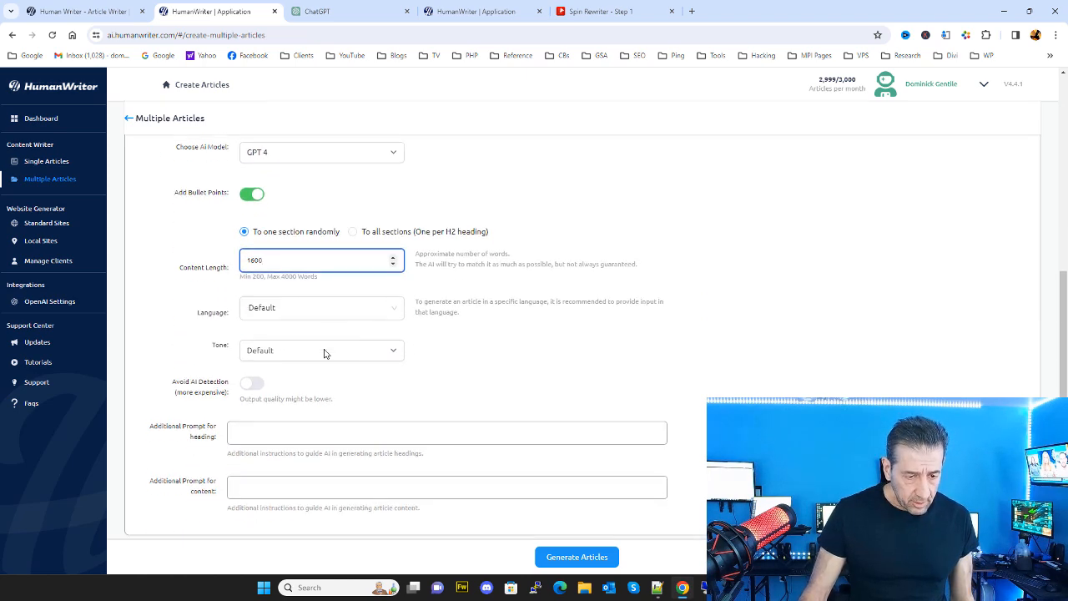
click(324, 351)
click(313, 386)
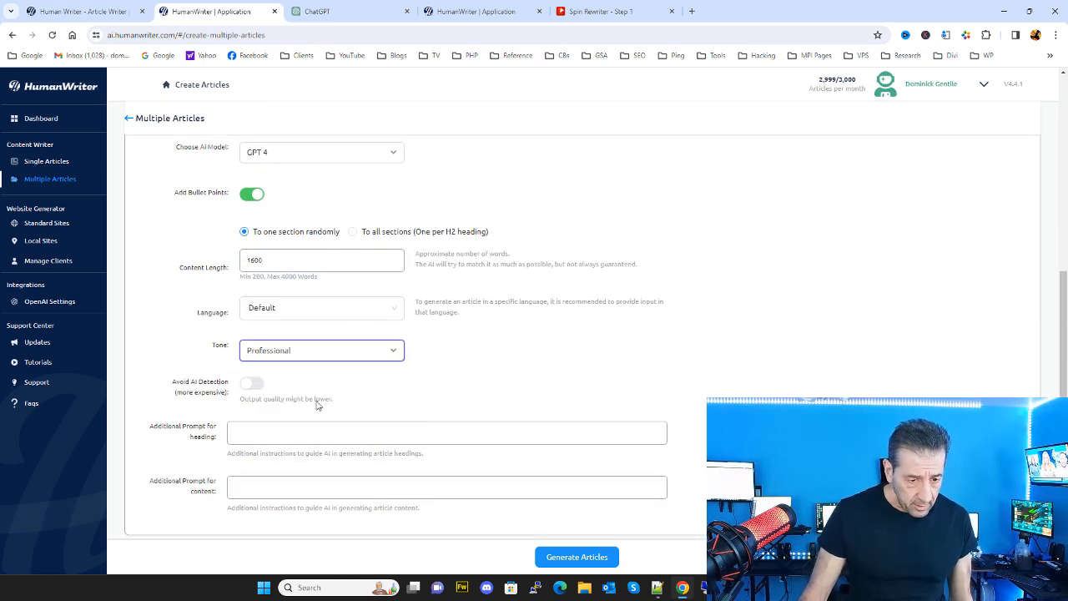
scroll(547, 385, up, 4)
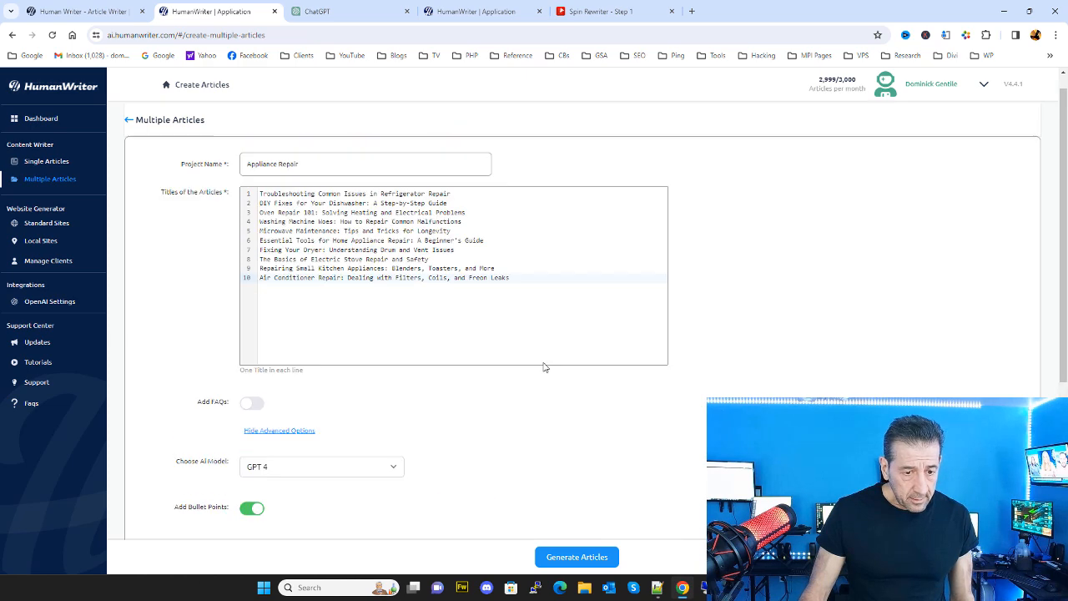
scroll(698, 336, down, 3)
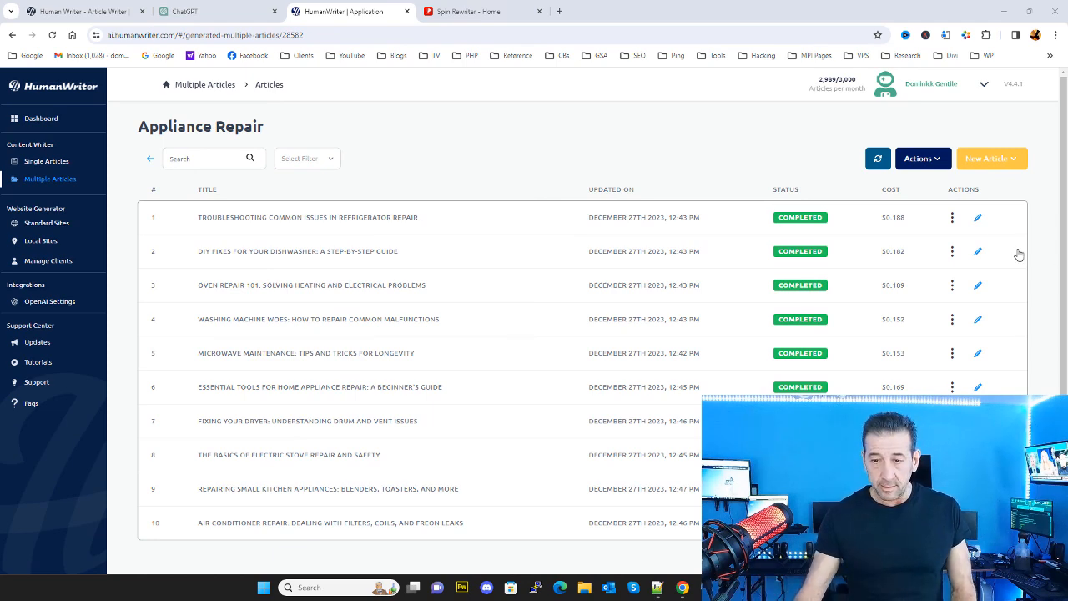
- Open the generated article on troubleshooting refrigerator repair, review its content and meta fields, and return to the article list
click(977, 217)
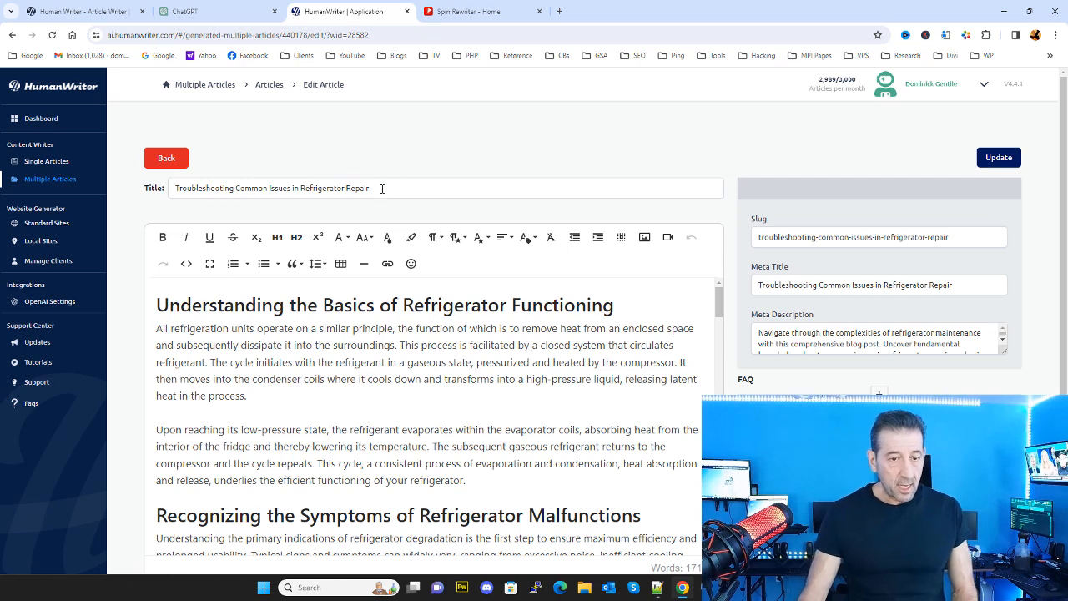
mouse_move(381, 185)
mouse_down()
mouse_move(255, 188)
mouse_move(396, 178)
mouse_up()
scroll(459, 219, down, 1)
scroll(668, 217, down, 1)
scroll(685, 207, up, 1)
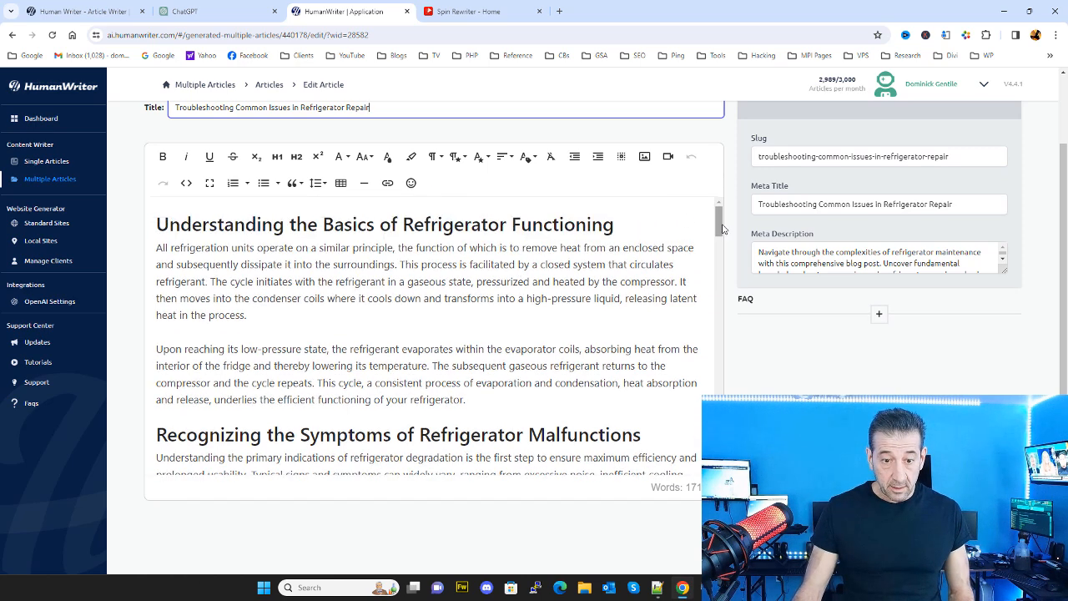
drag(719, 231, 749, 163)
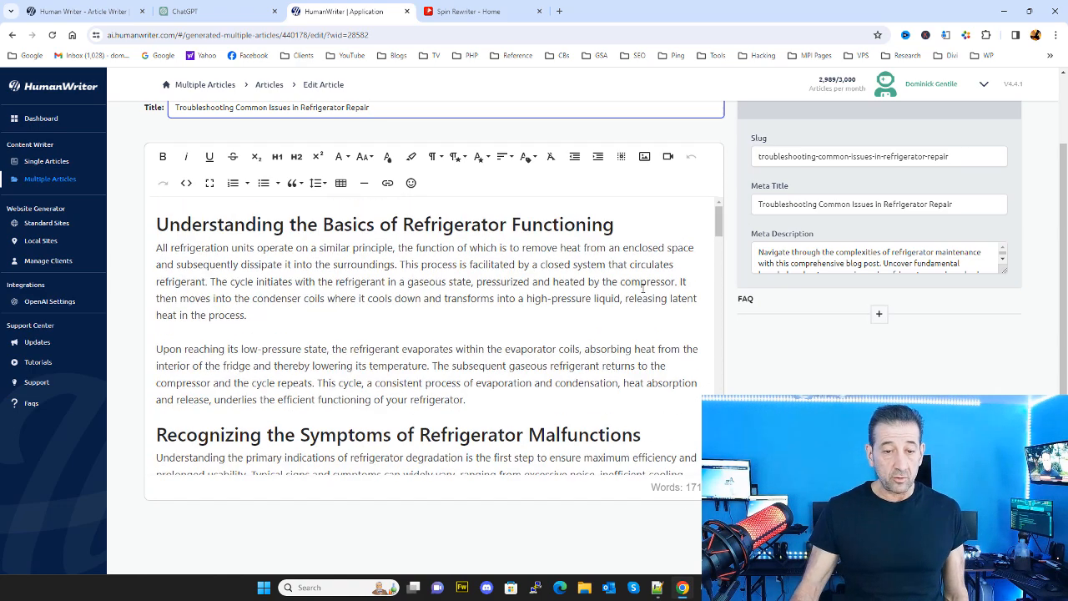
scroll(714, 335, up, 1)
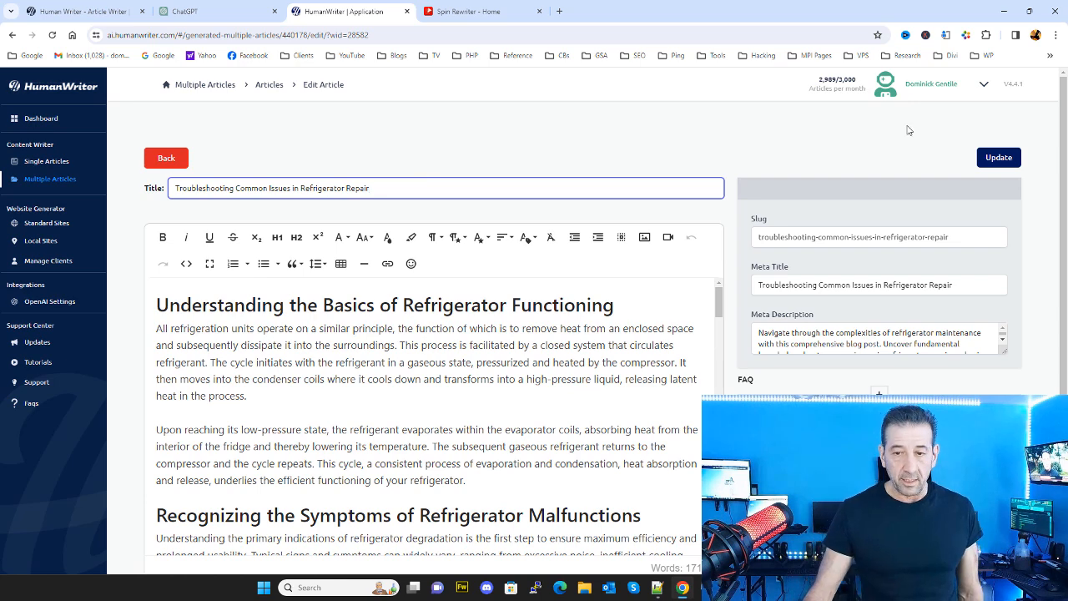
click(167, 158)
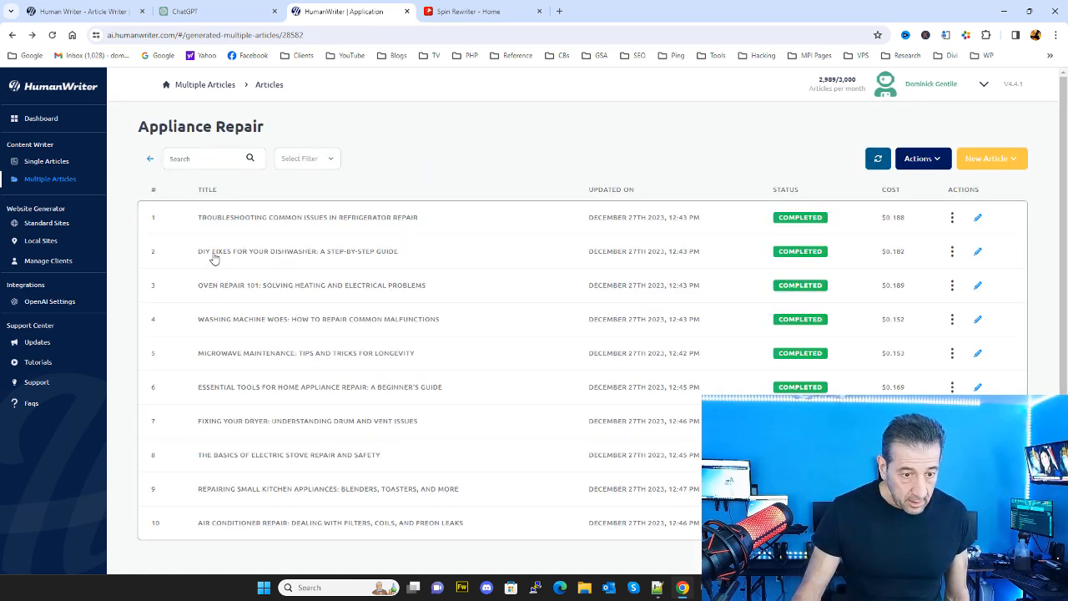
- Open the article "DIY Fixes for Your Dishwasher: A Step-by-Step Guide" and review its sections and bullet points
click(304, 253)
scroll(481, 317, down, 3)
scroll(482, 317, down, 4)
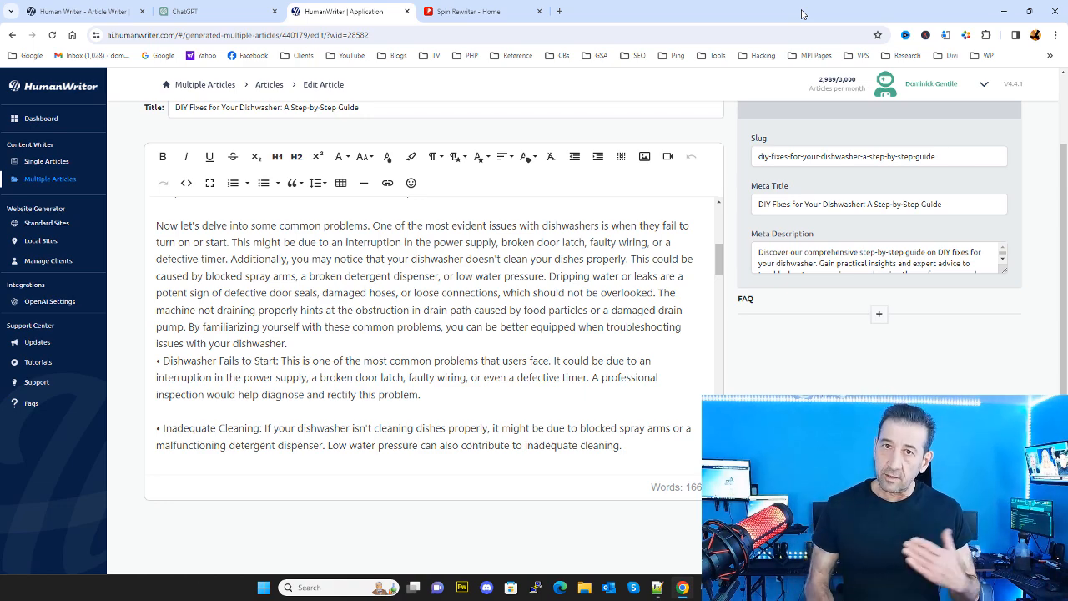
scroll(373, 217, up, 4)
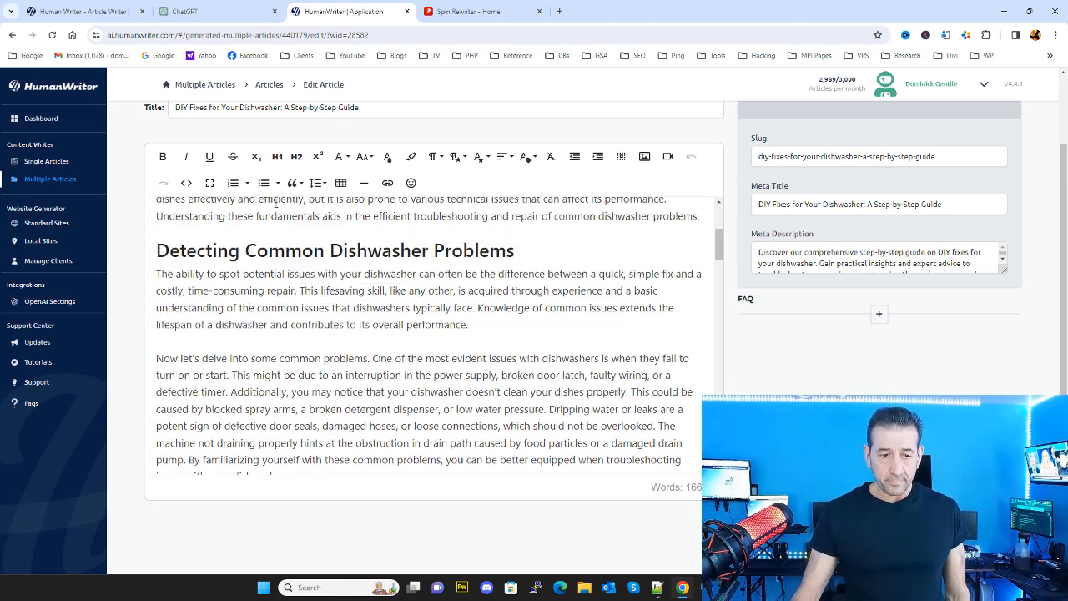
scroll(373, 164, up, 1)
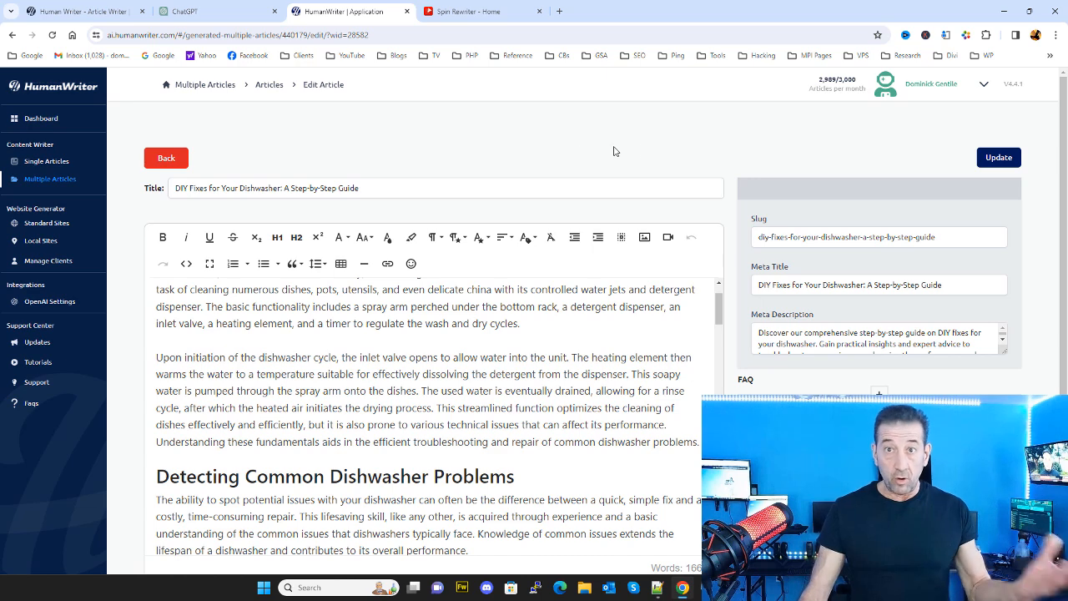
- Switch to the New SEO Campaign in Money Robot and clear its article body
click(1006, 13)
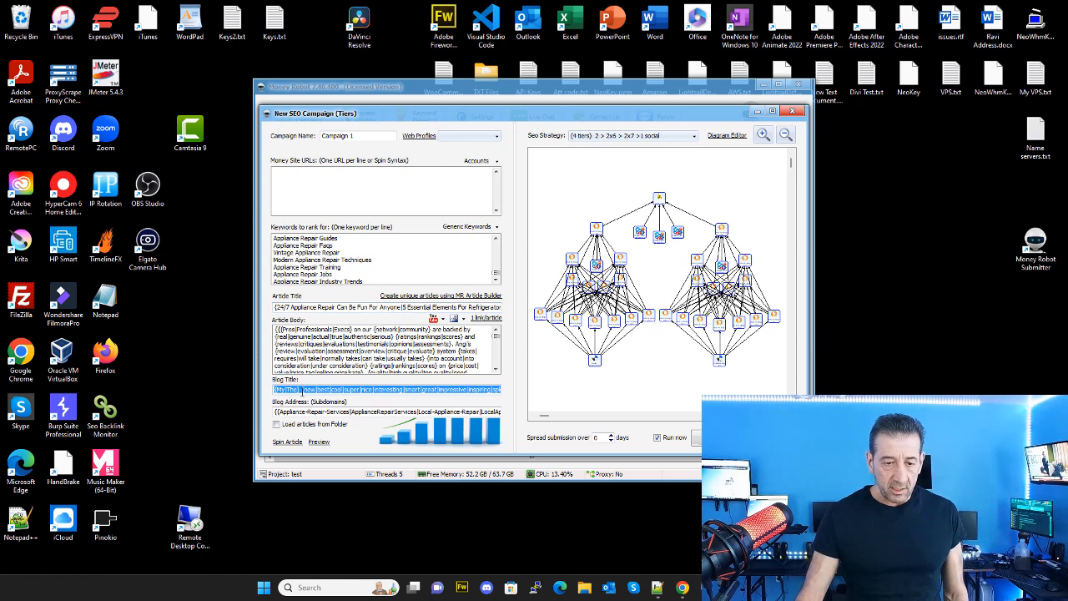
click(310, 389)
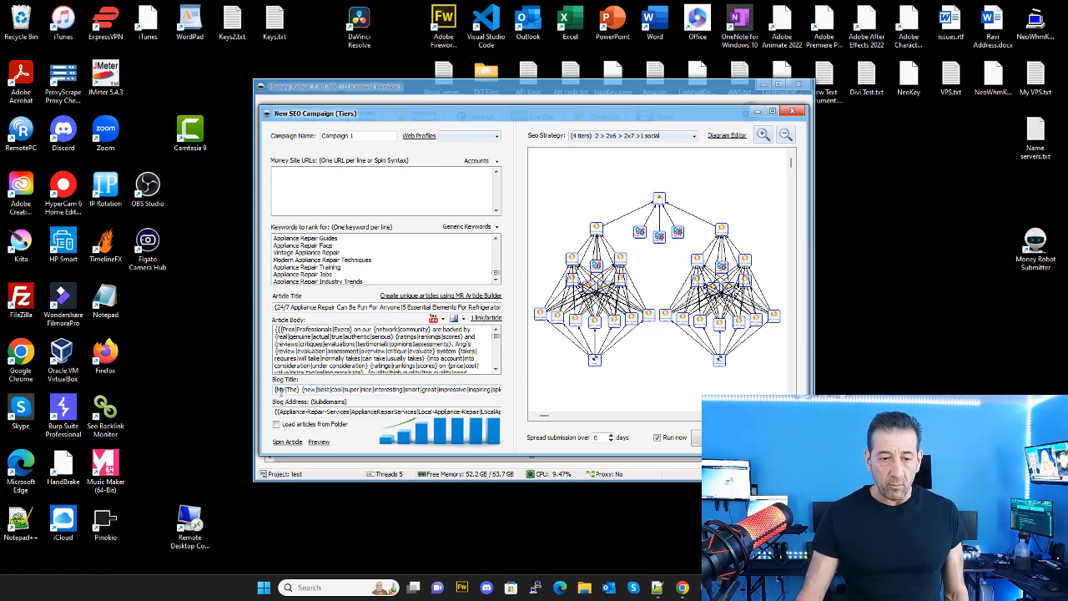
click(319, 308)
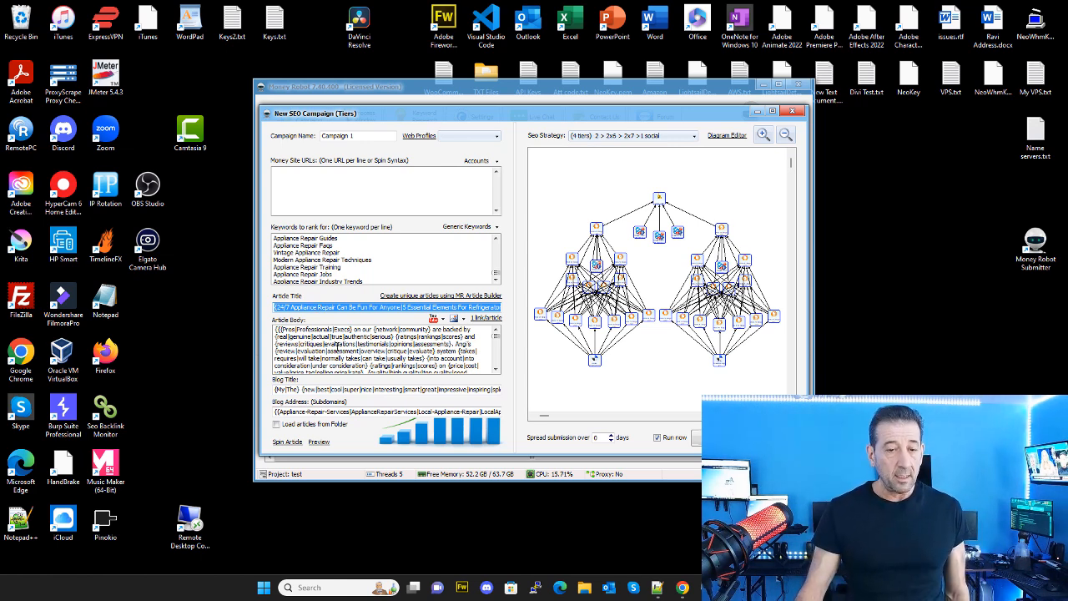
click(337, 345)
key(ctrl+a)
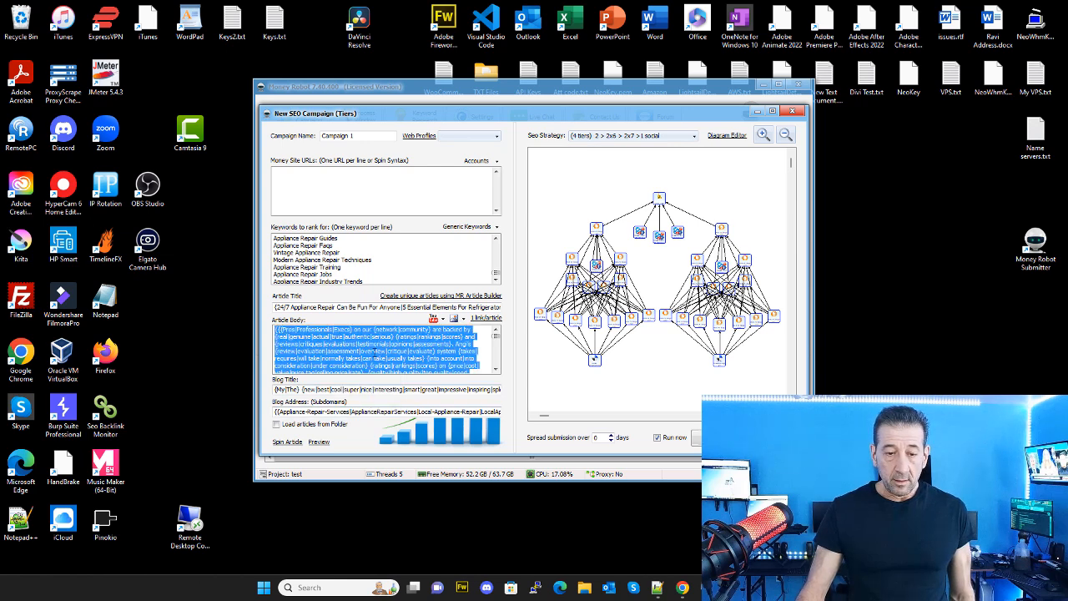
key(Delete)
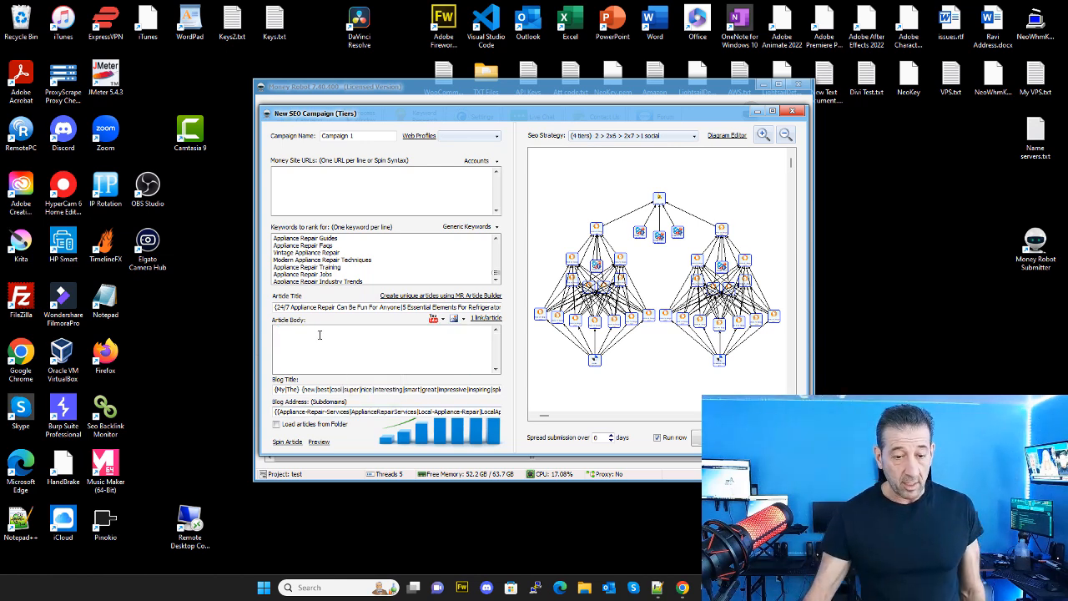
- Copy the campaign's spin-syntax article title and examine the full list of title variations in Notepad++
click(319, 307)
key(ctrl+a)
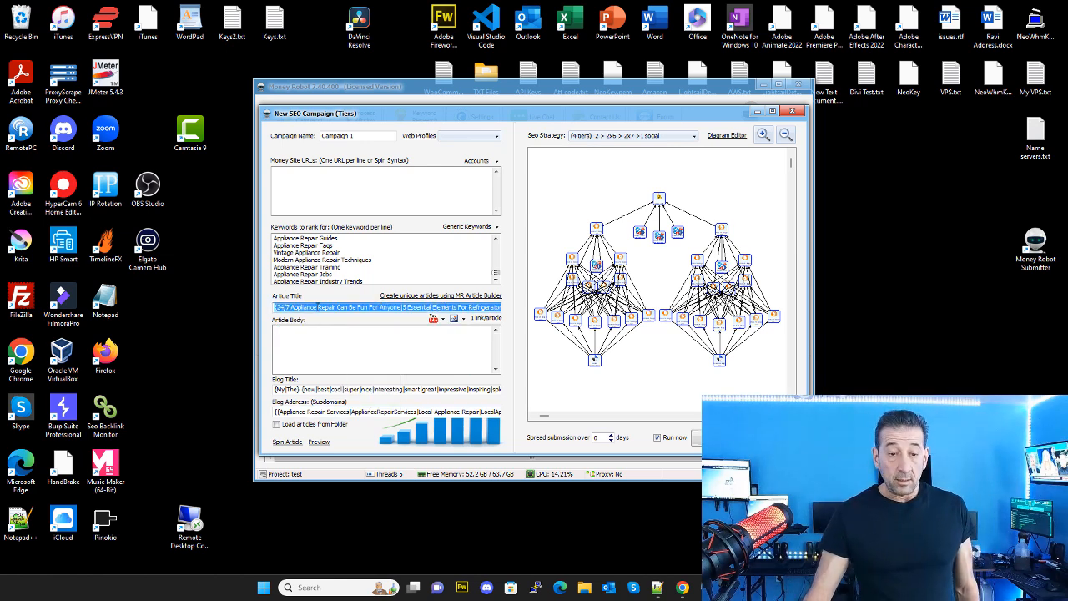
right_click(318, 307)
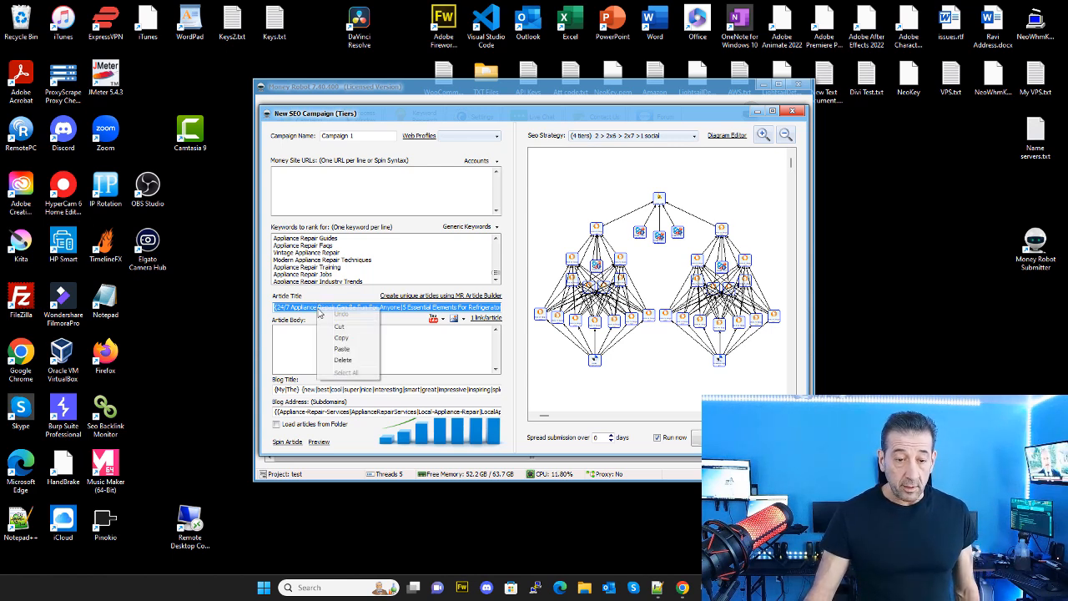
click(340, 338)
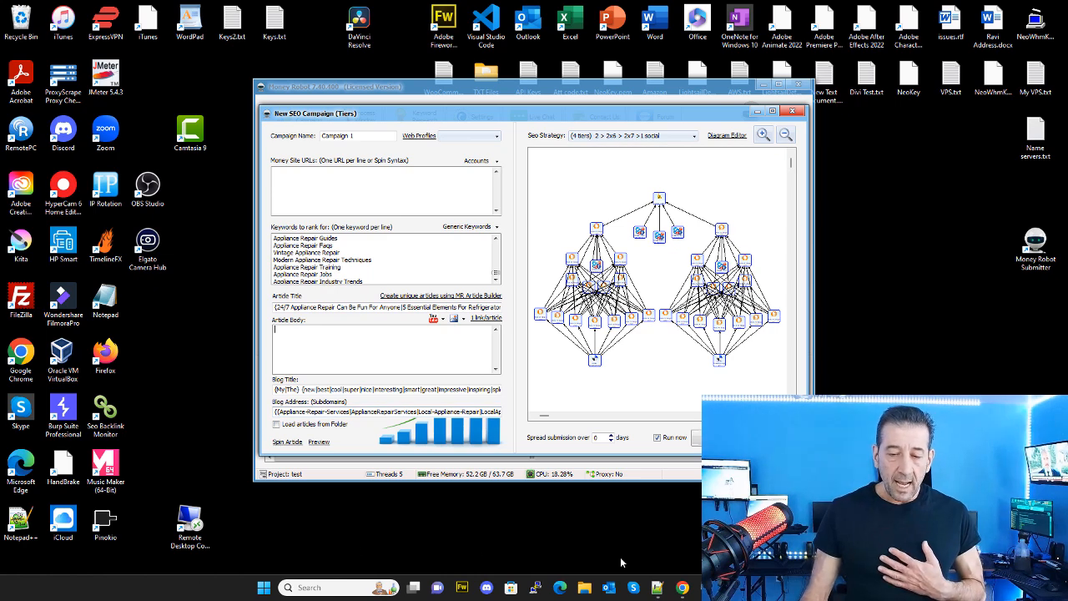
click(656, 589)
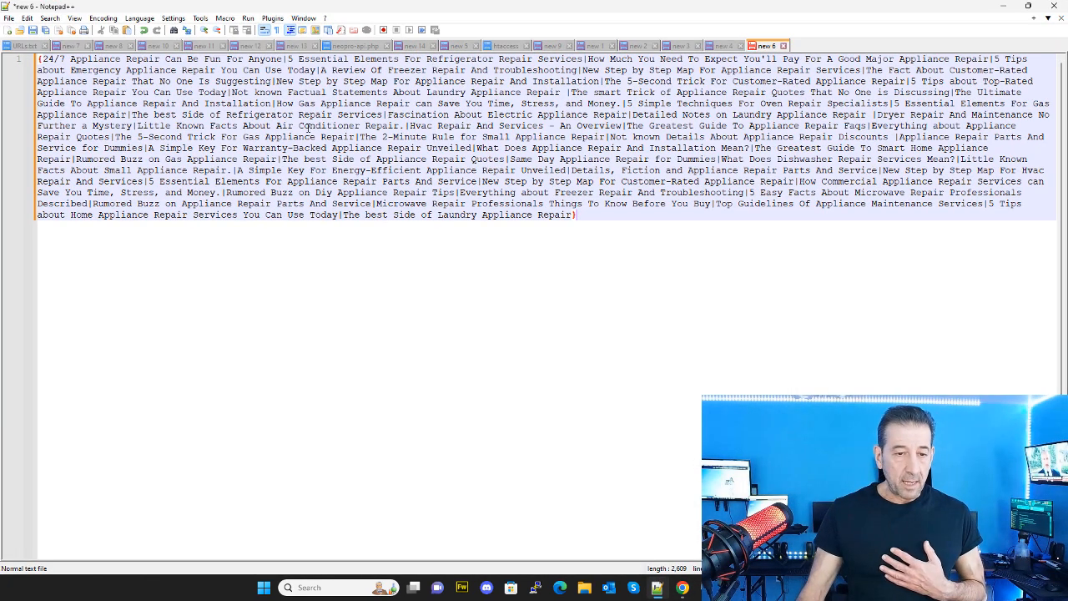
drag(604, 223, 33, 60)
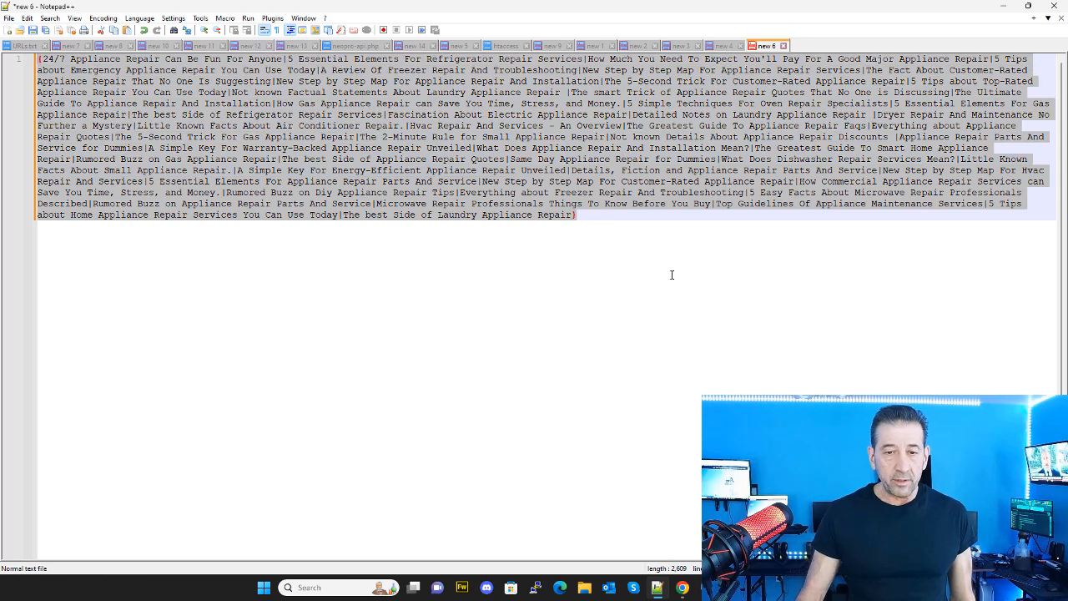
click(574, 171)
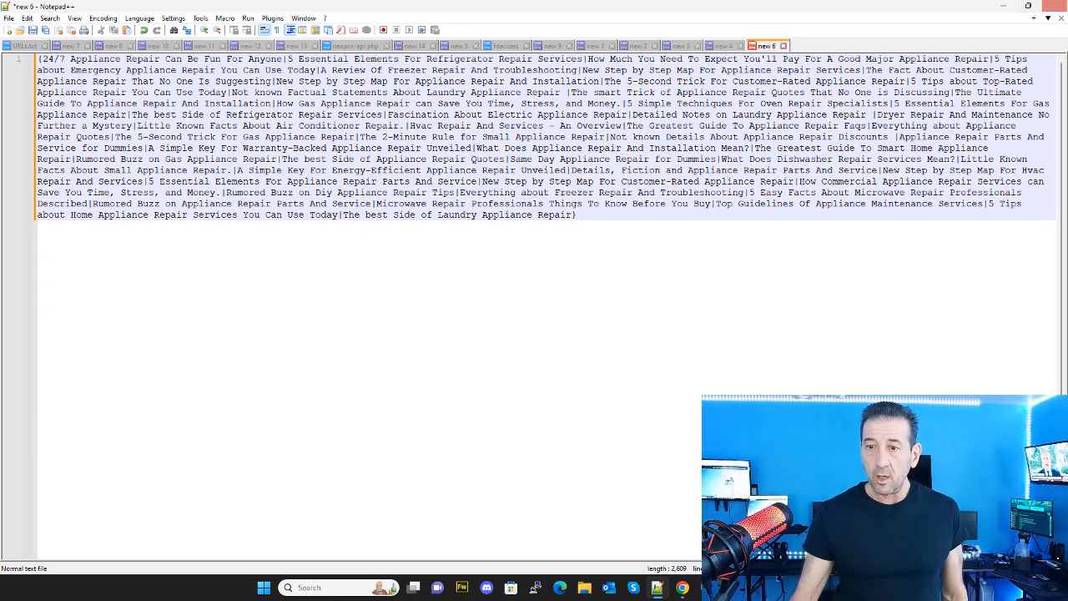
- Return to the Money Robot campaign, turn on loading articles from a folder, and dismiss the folder selection without choosing one
click(1005, 8)
click(277, 424)
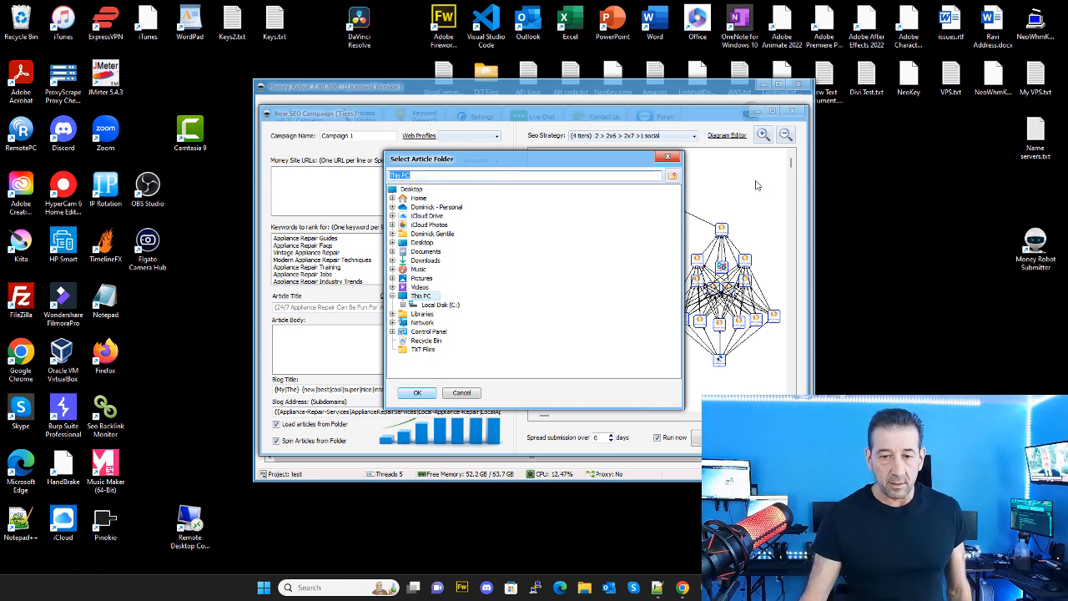
click(677, 157)
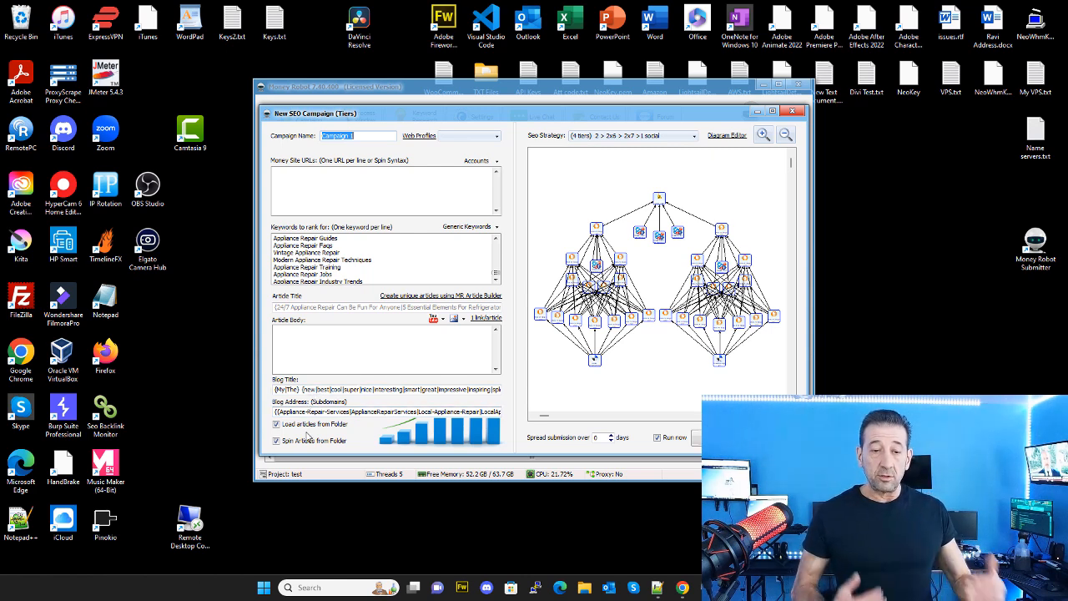
- Select the campaign's entire spin-syntax blog address
drag(282, 412, 502, 418)
key(ctrl+v)
key(ctrl+a)
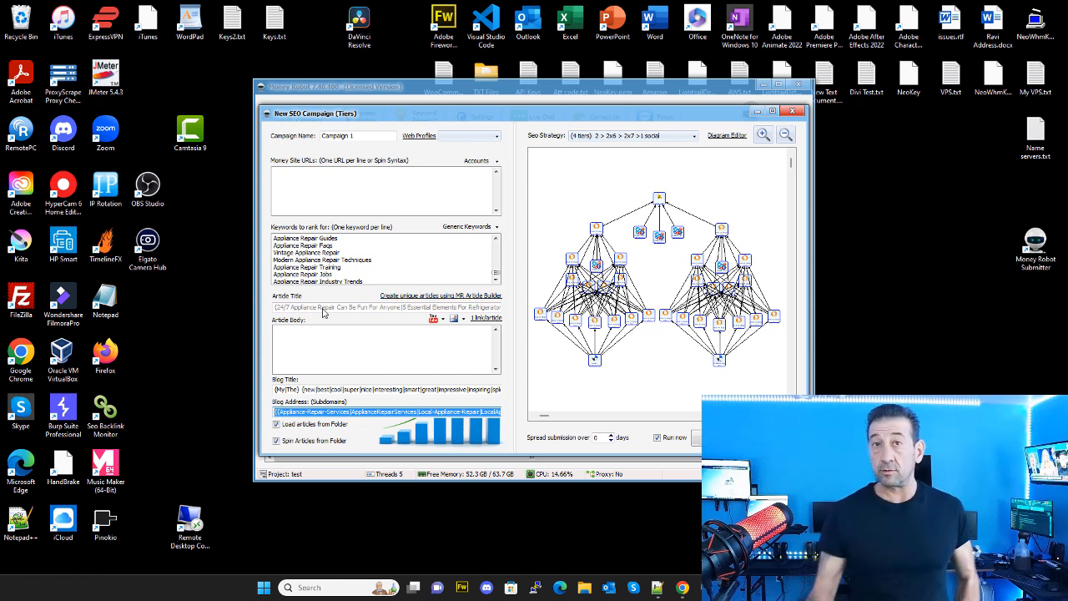
- Switch to HumanWriter, return to the Appliance Repair article list, and show the download formats for the refrigerator troubleshooting article
click(682, 588)
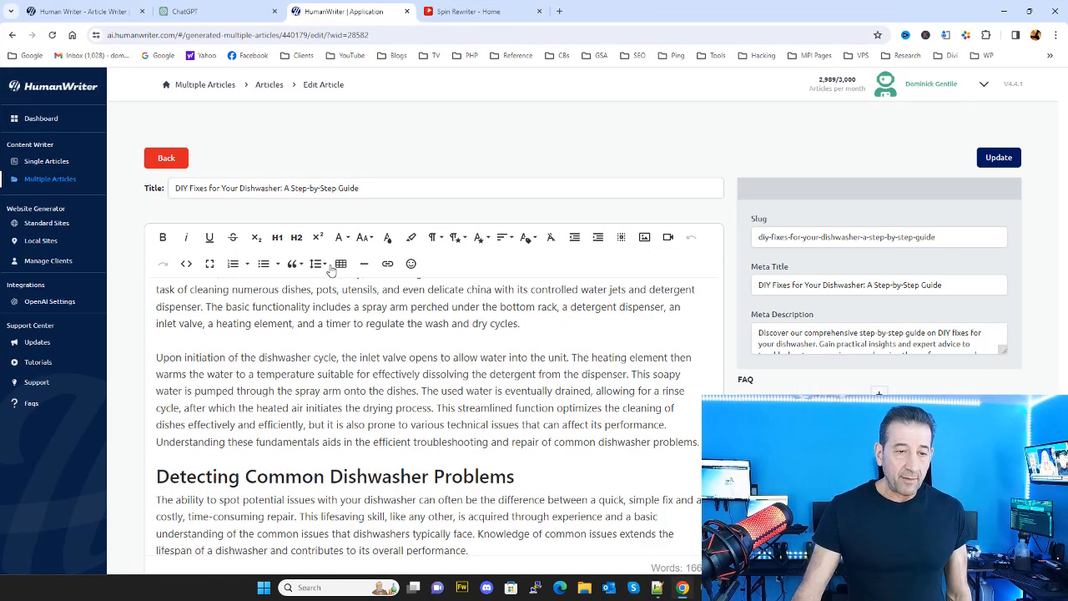
click(169, 158)
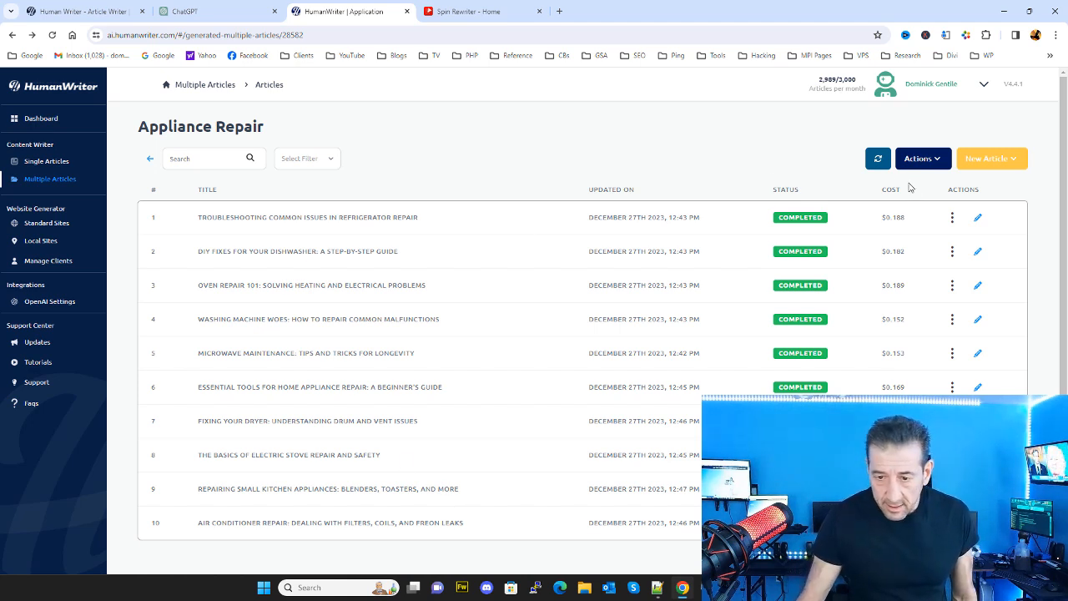
click(951, 220)
mouse_move(870, 275)
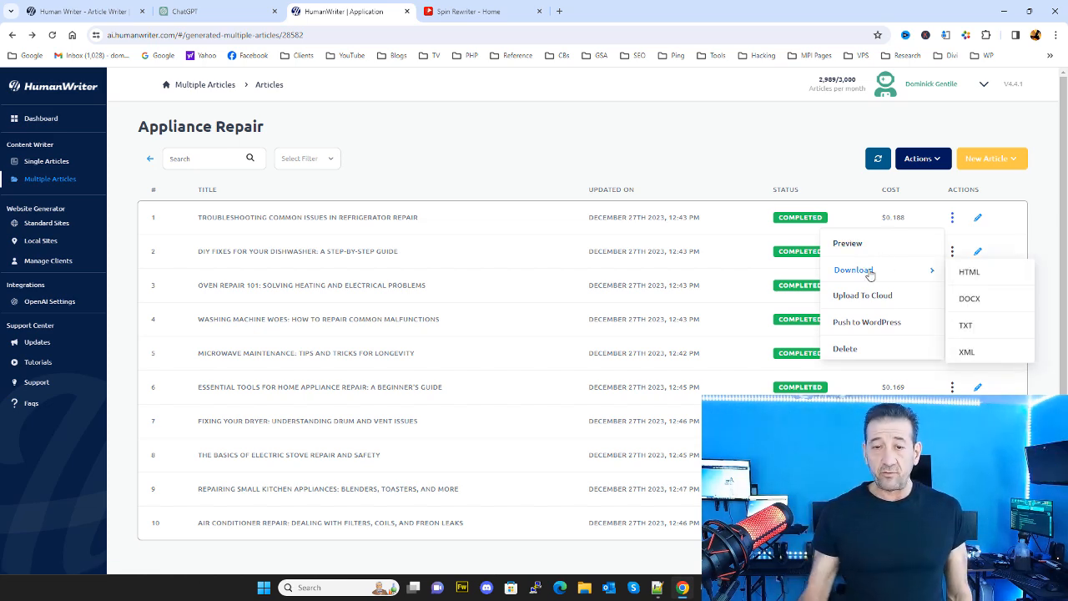
- Switch to Spin Rewriter, open the rewriting of multiple articles, and review the form for uploading article text files
click(501, 10)
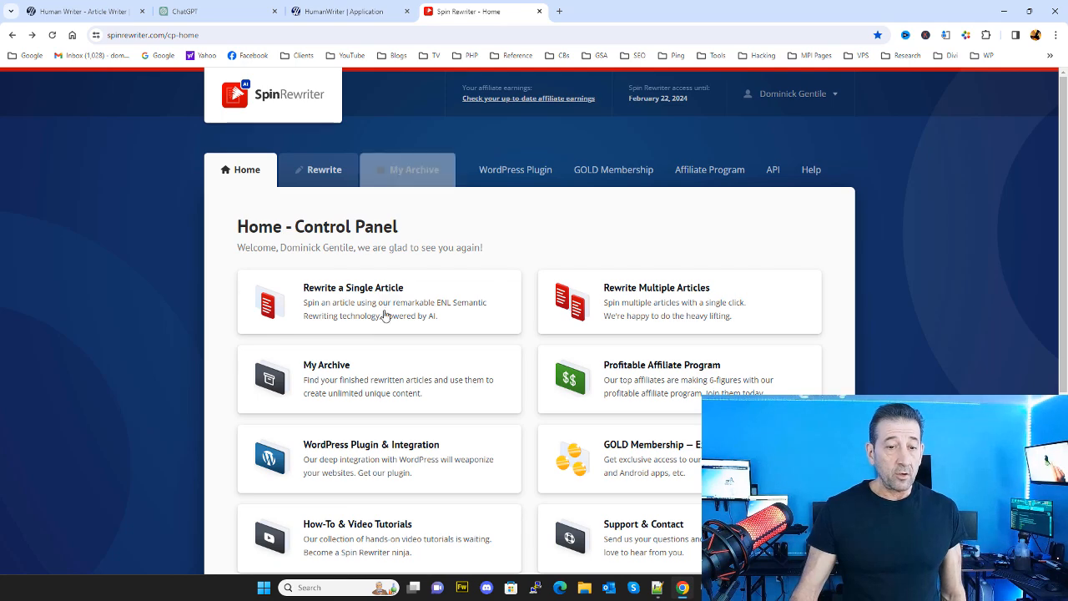
click(571, 296)
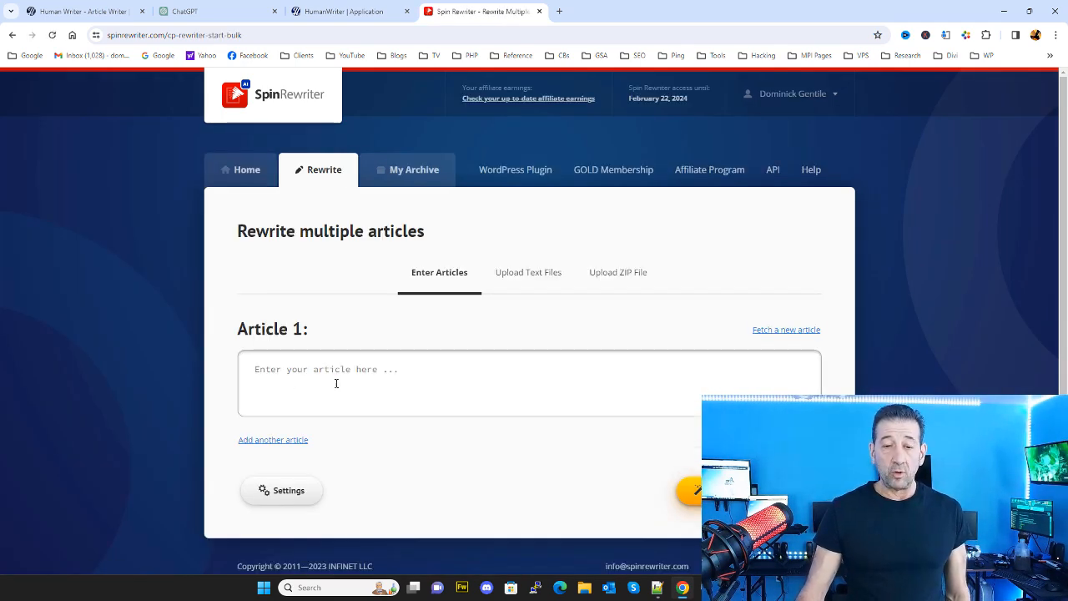
click(536, 278)
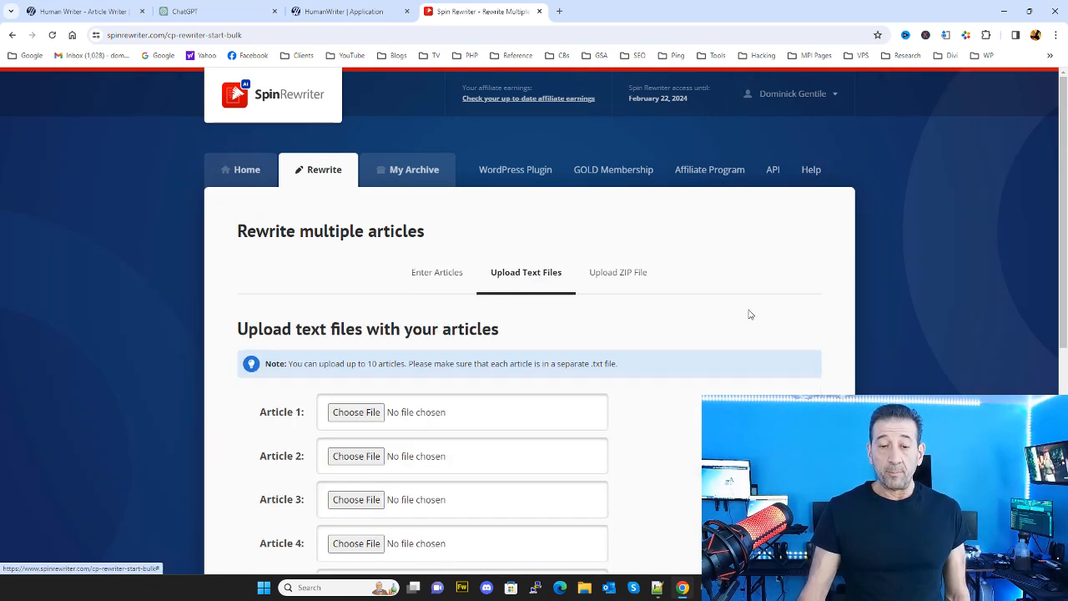
scroll(734, 308, down, 3)
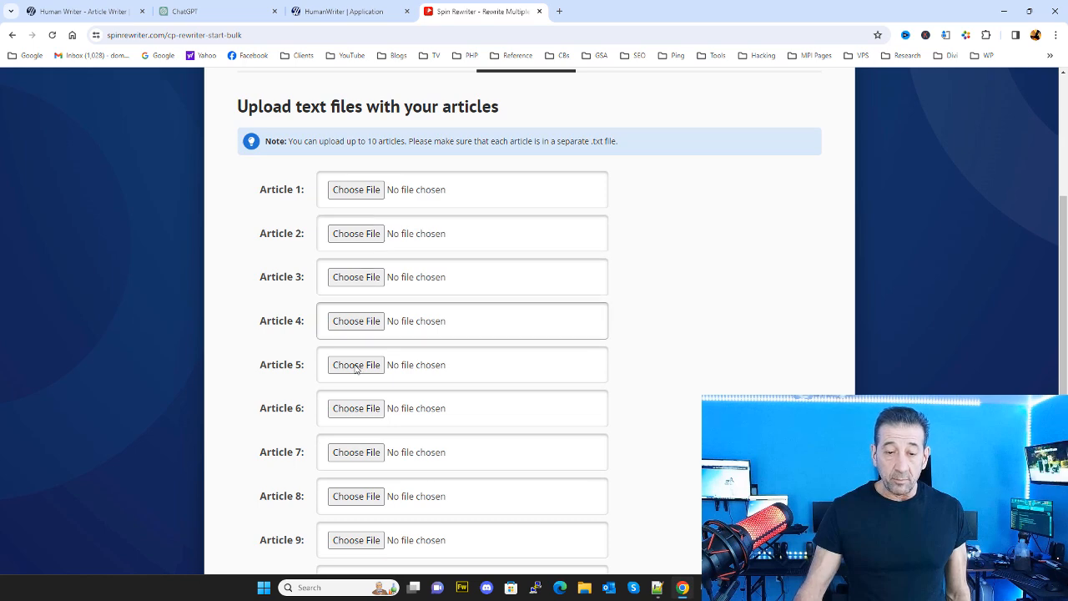
scroll(686, 422, down, 1)
scroll(684, 350, up, 4)
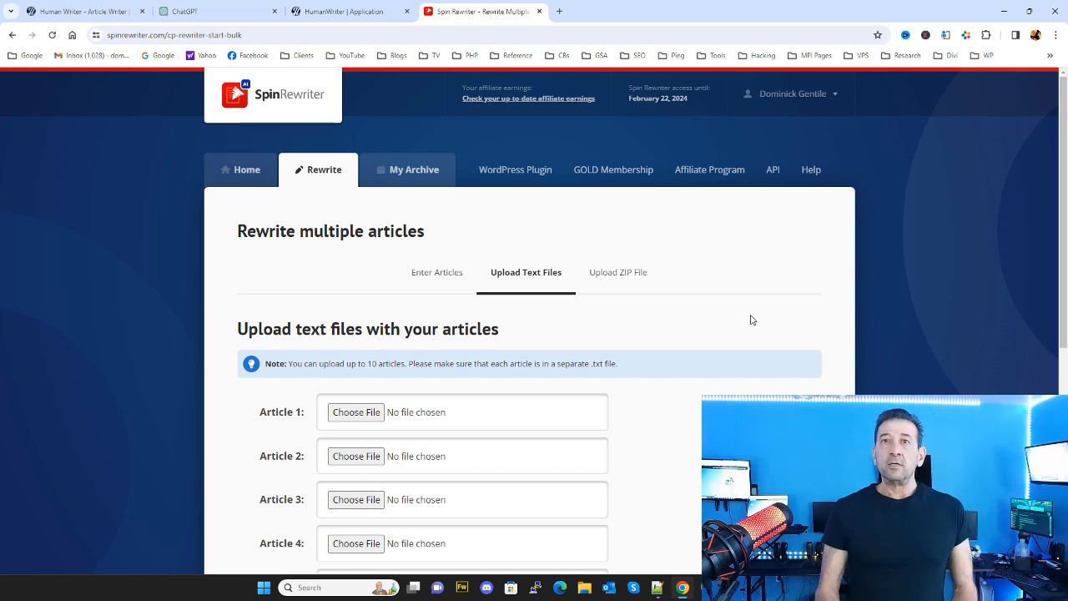
- Go back to HumanWriter's Appliance Repair article list, close the open article options, and return to the Money Robot campaign
click(337, 11)
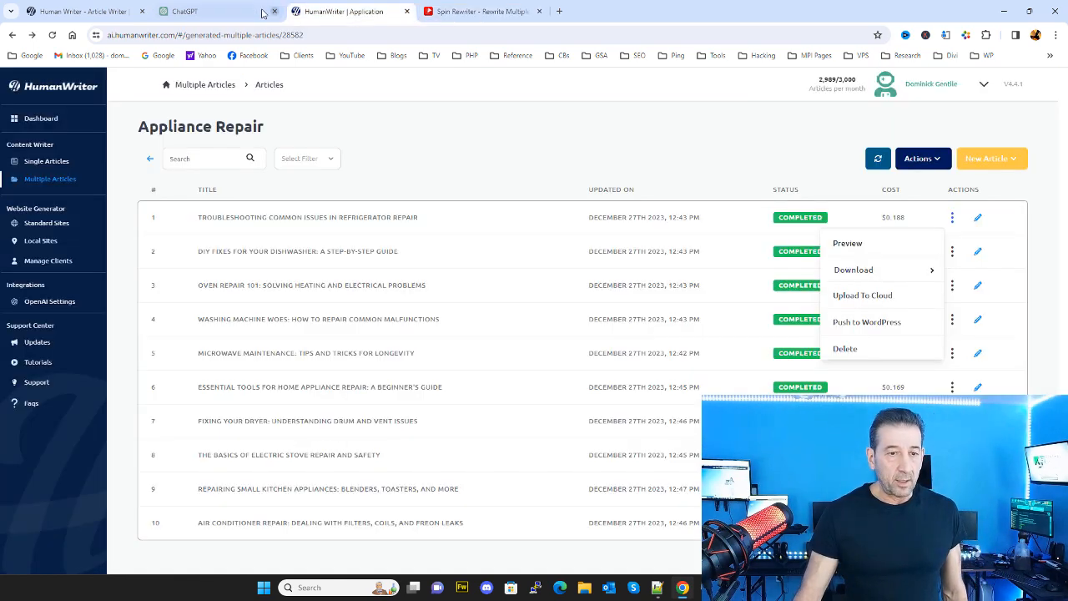
scroll(750, 202, down, 1)
click(776, 147)
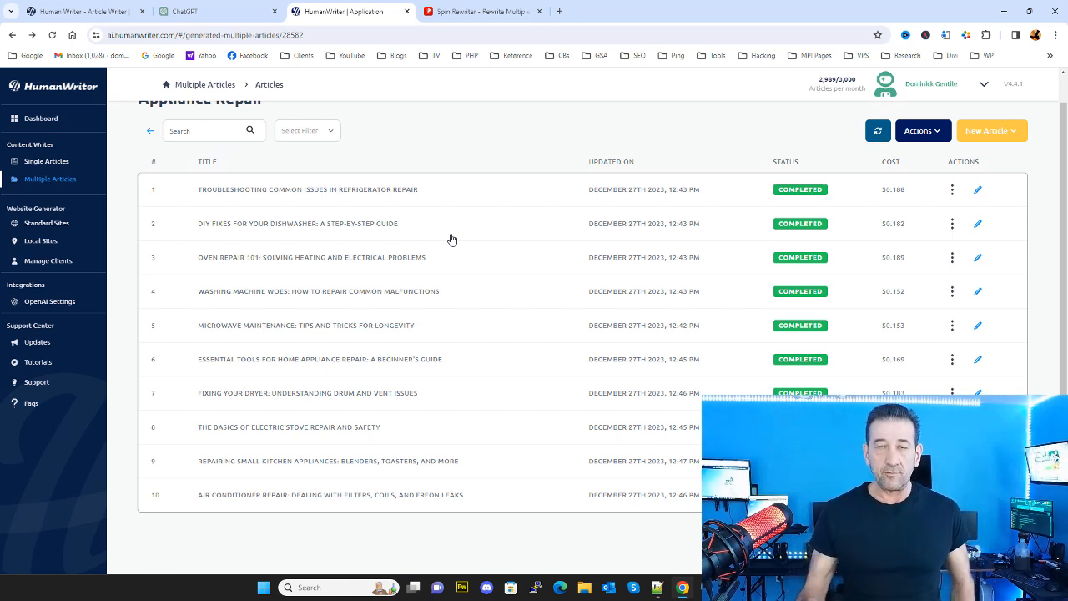
click(1003, 10)
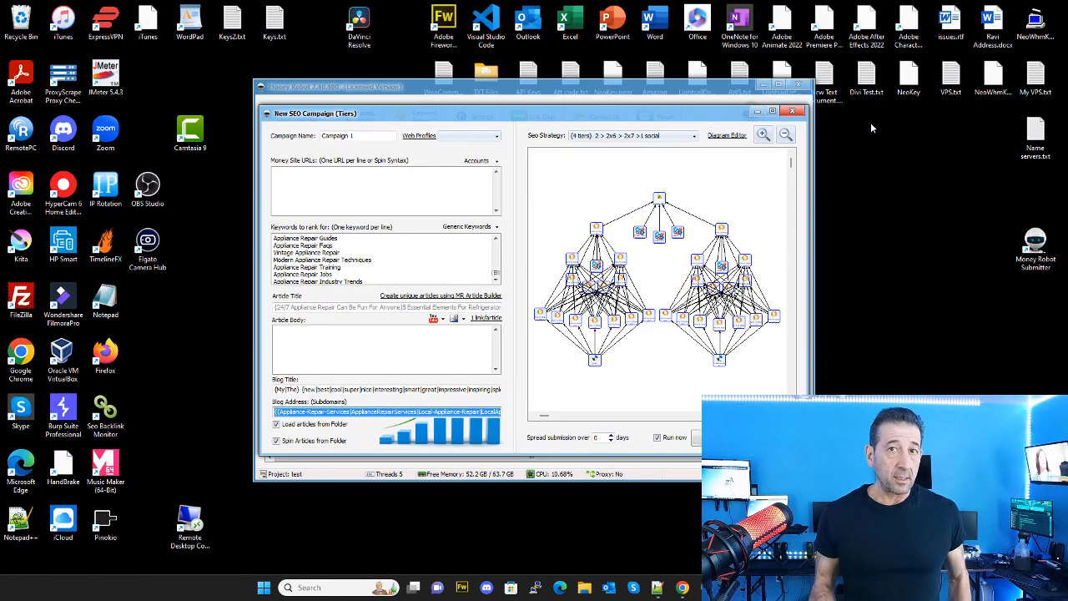